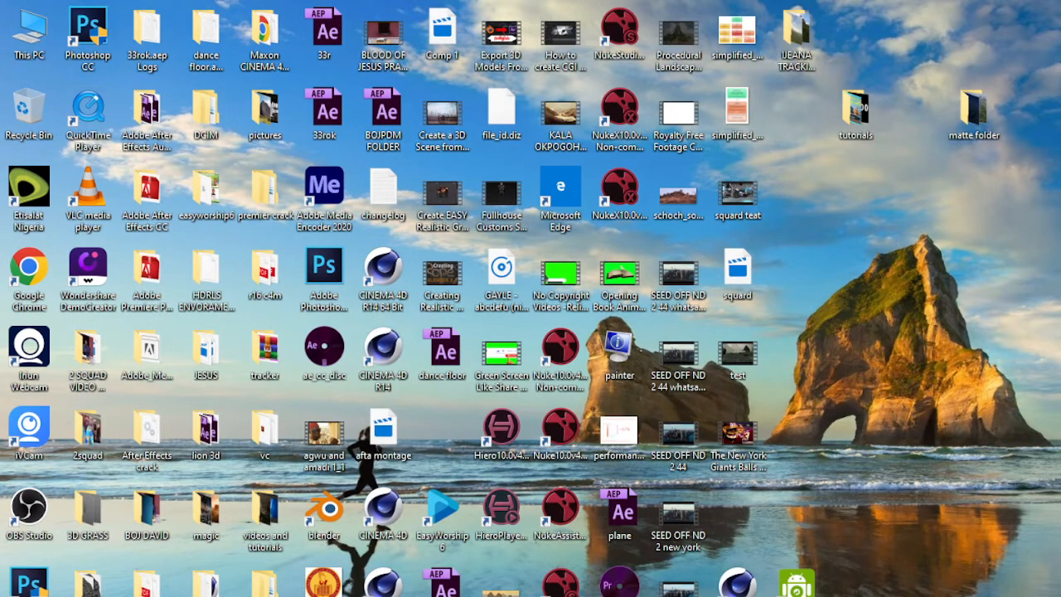
Launch Adobe After Effects CC and dismiss the runtime error dialog during startup
key(super)
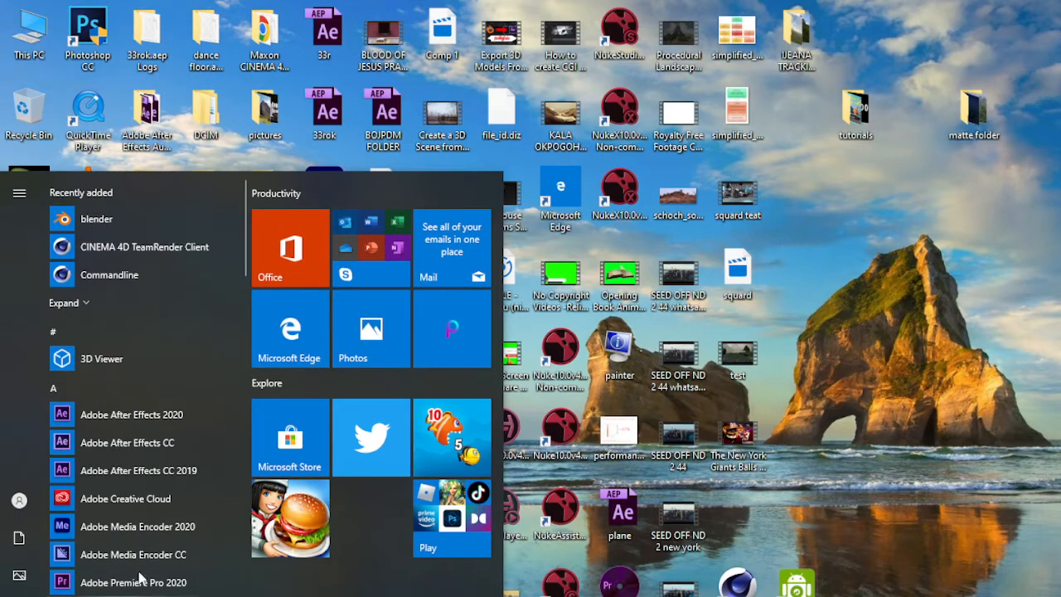
click(152, 450)
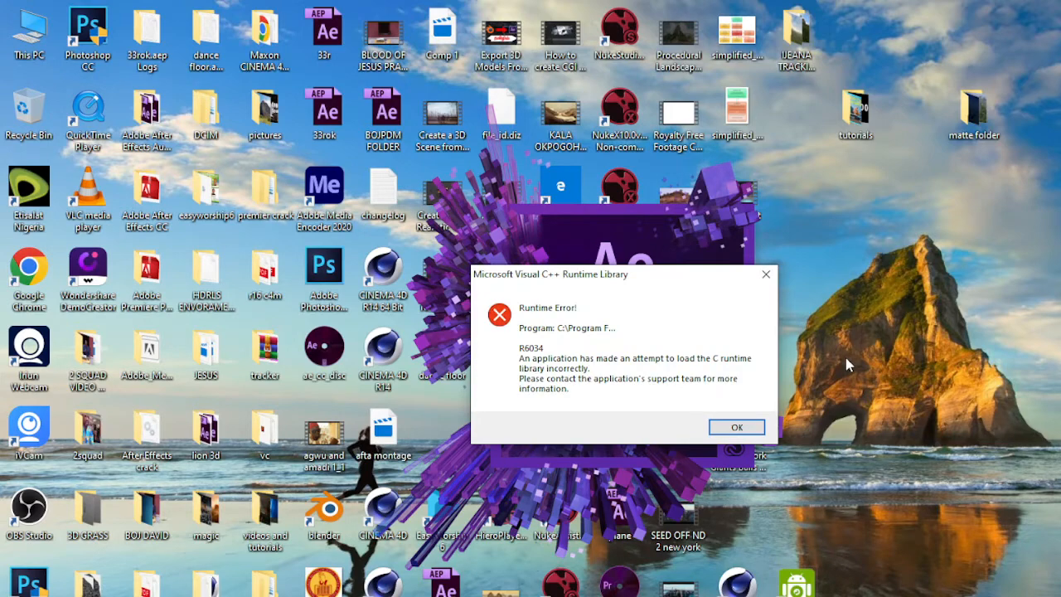
click(739, 427)
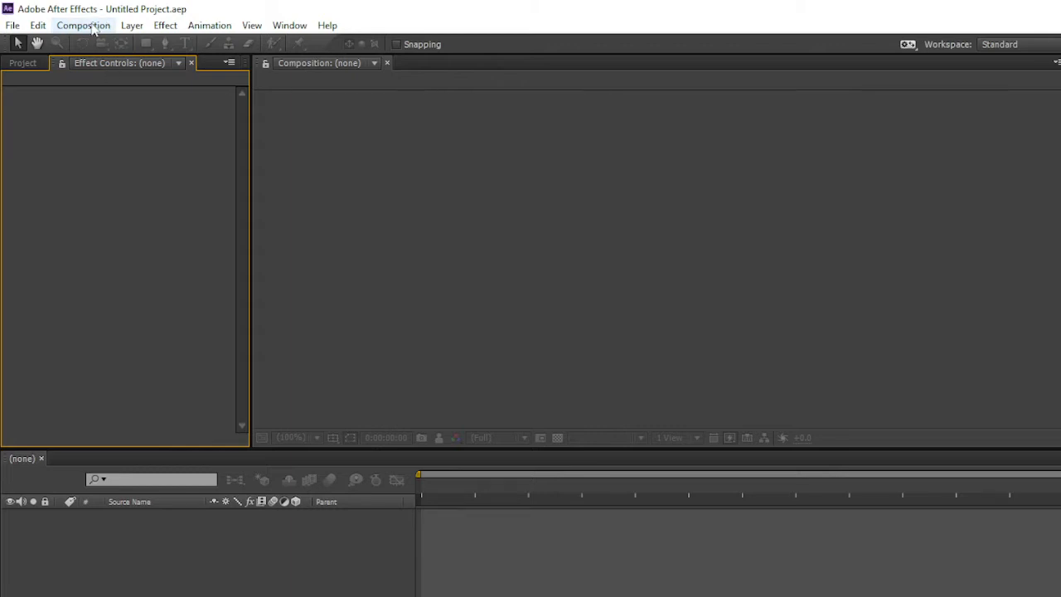
Create a new composition named Comp 1 with the HDTV 1080 29.97 preset at 1920 x 1080 px and a 30-second duration
click(91, 27)
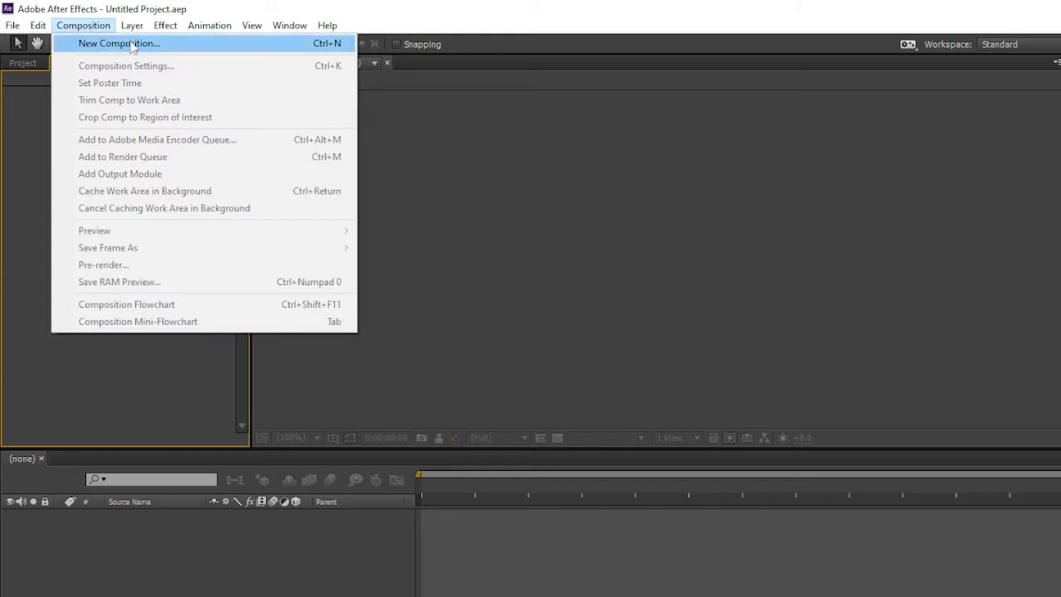
click(124, 43)
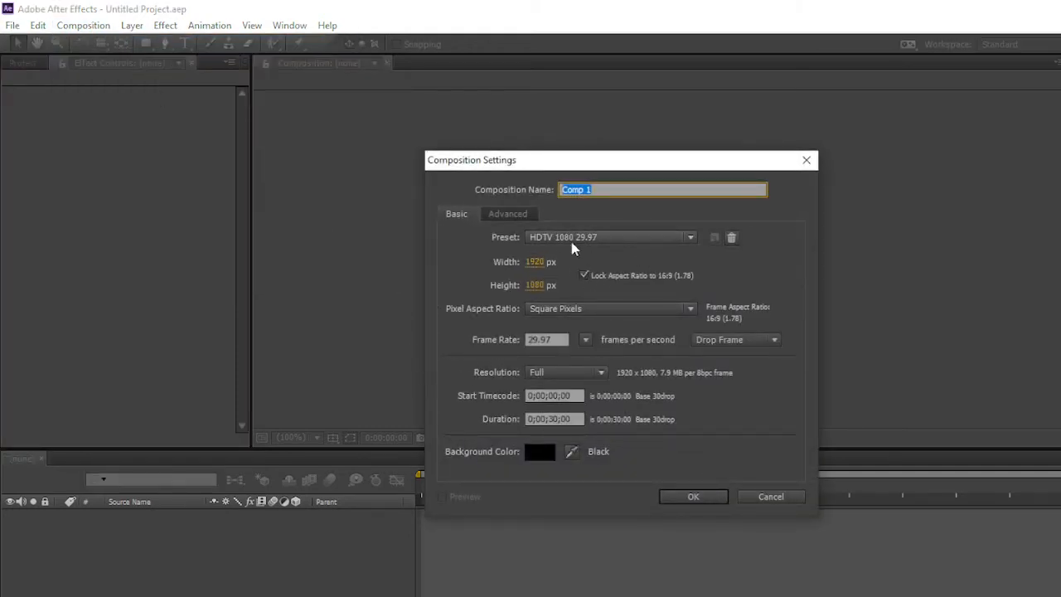
click(602, 238)
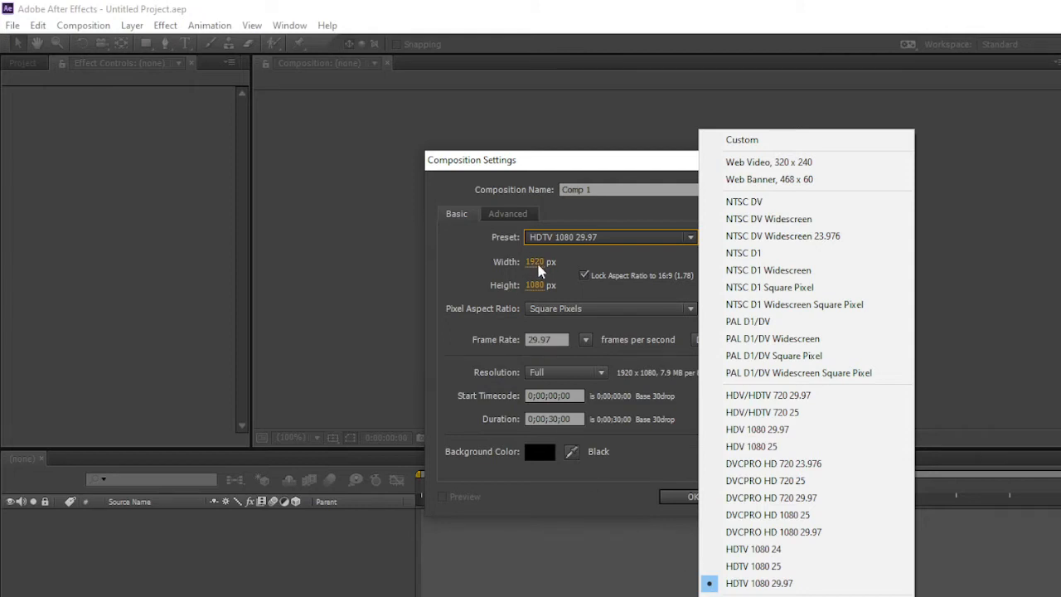
click(681, 498)
click(682, 498)
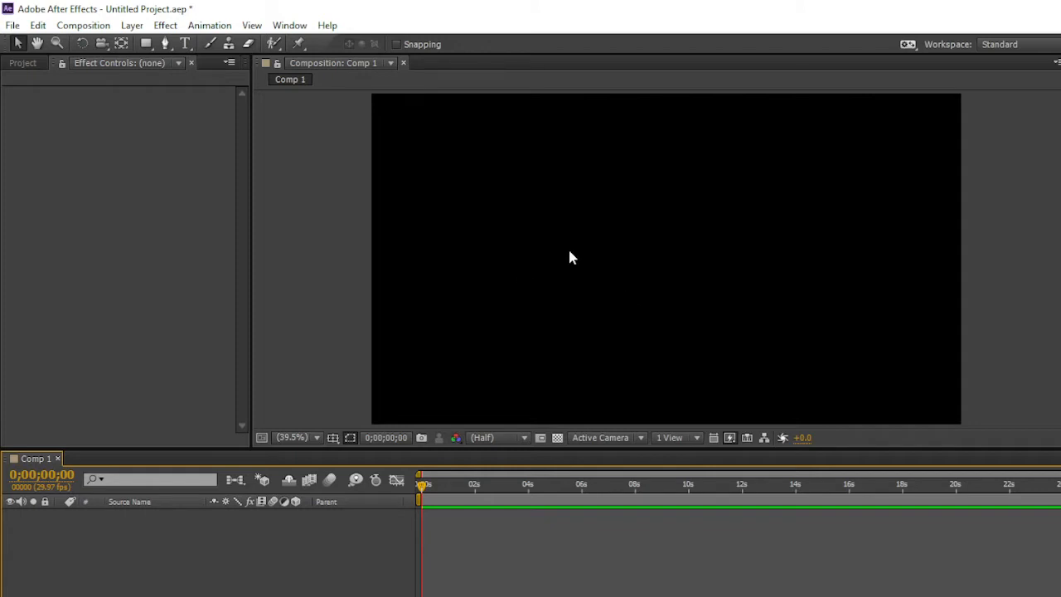
Add a new 1920 x 1080 px solid layer to the composition with a medium gray-red color
click(132, 26)
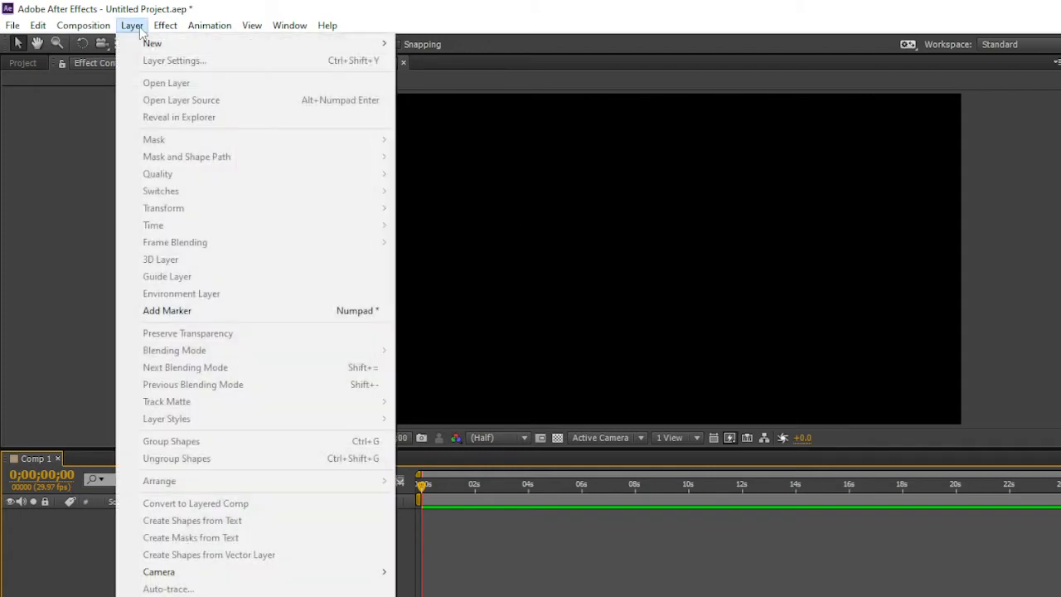
mouse_move(165, 43)
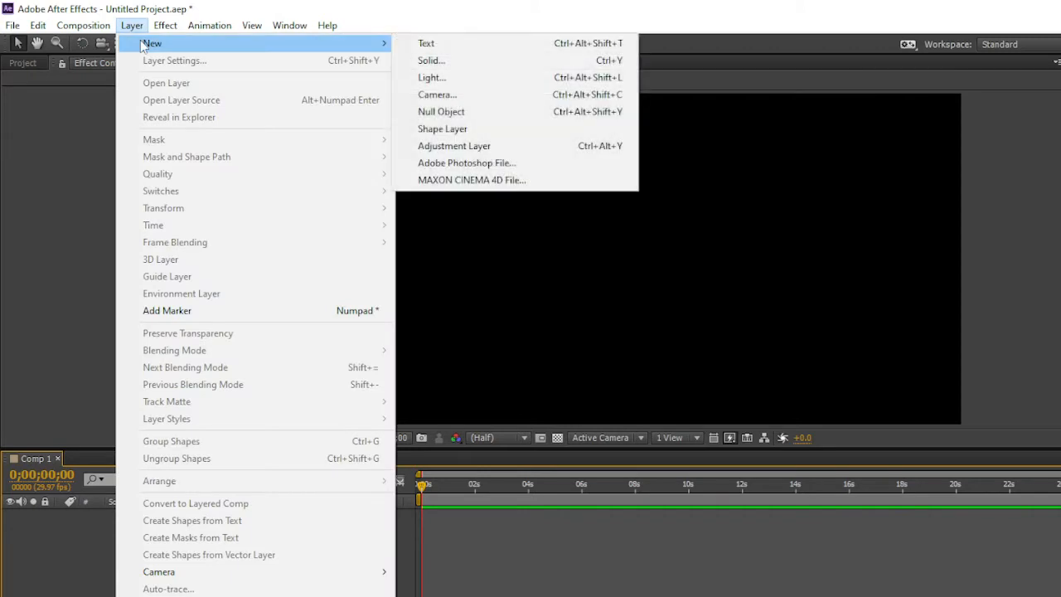
click(474, 62)
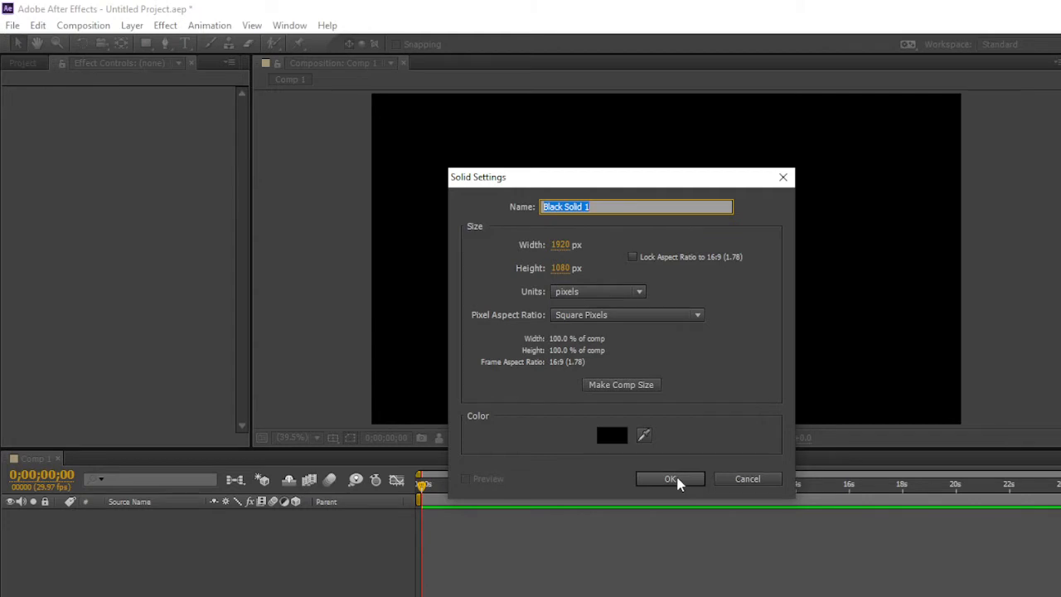
click(618, 436)
mouse_move(505, 344)
mouse_down()
mouse_move(559, 341)
mouse_move(525, 315)
mouse_up()
click(783, 248)
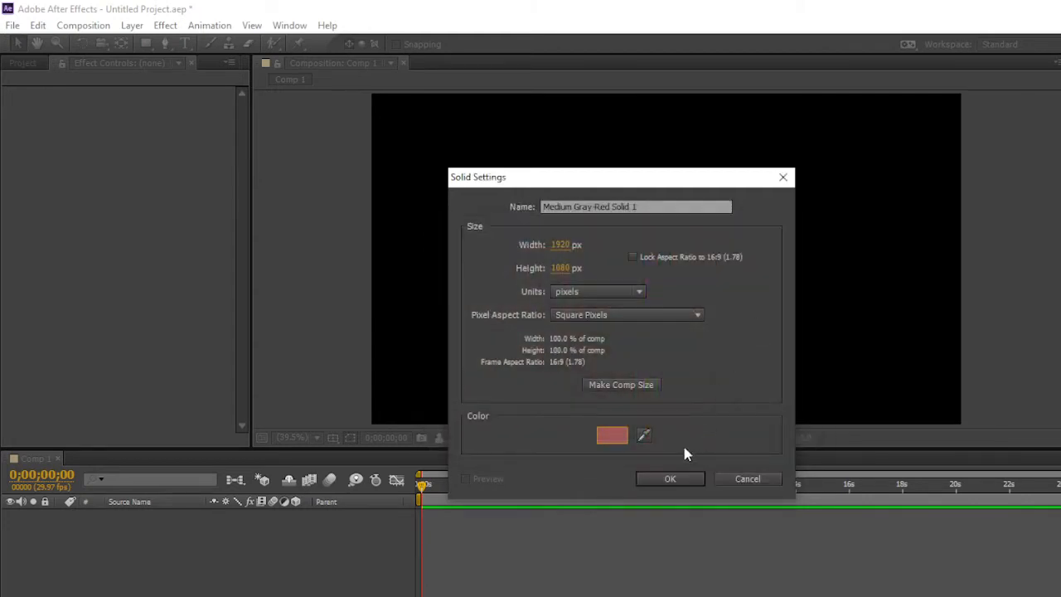
click(672, 480)
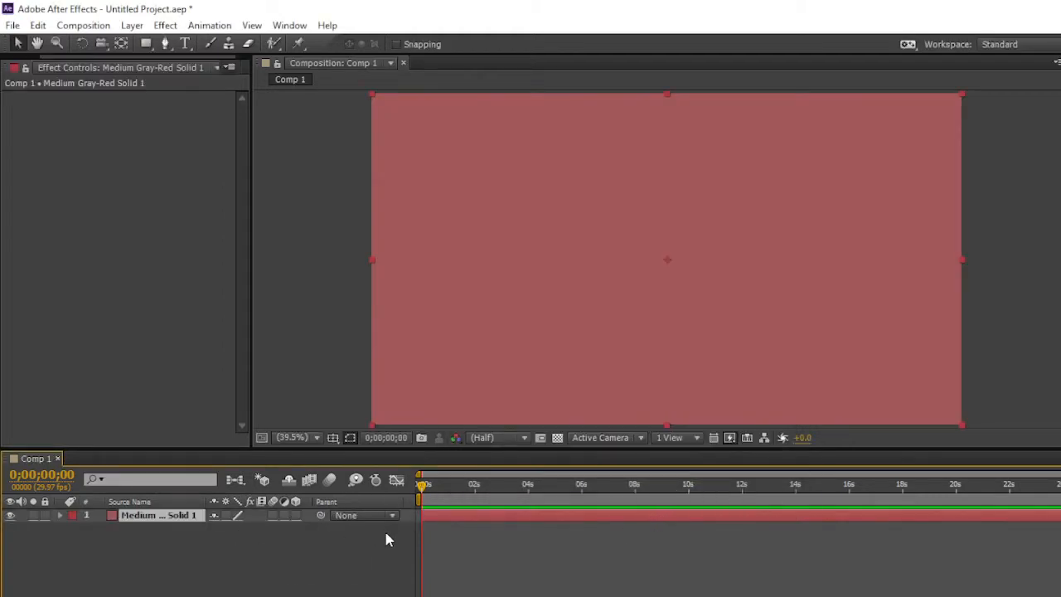
Try moving the 2D solid around the composition frame, and undo the moves
drag(687, 181, 691, 286)
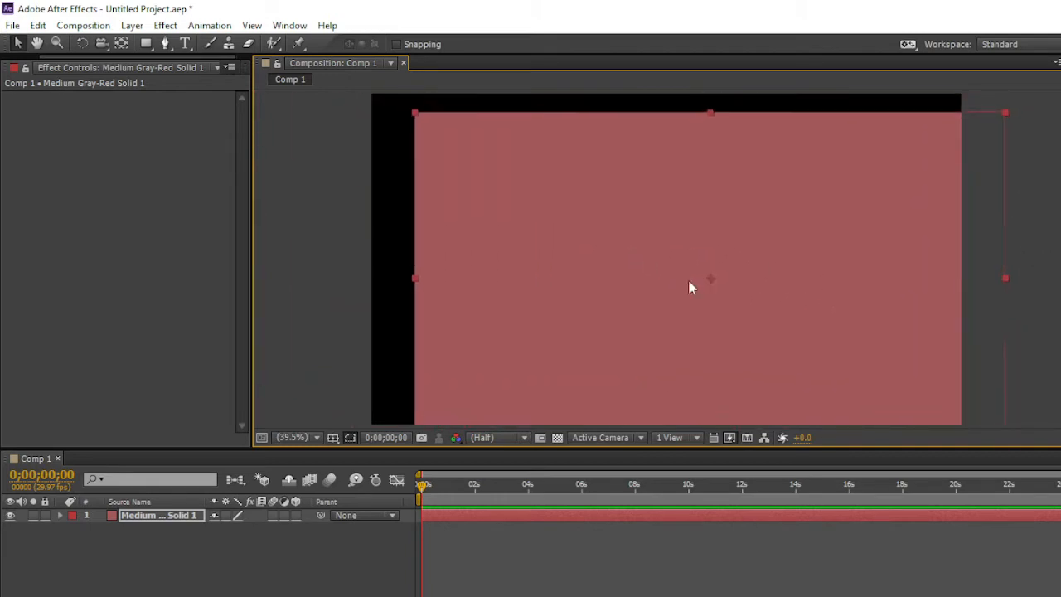
key(ctrl+z)
key(ctrl+z)
key(ctrl+z)
key(ctrl+z)
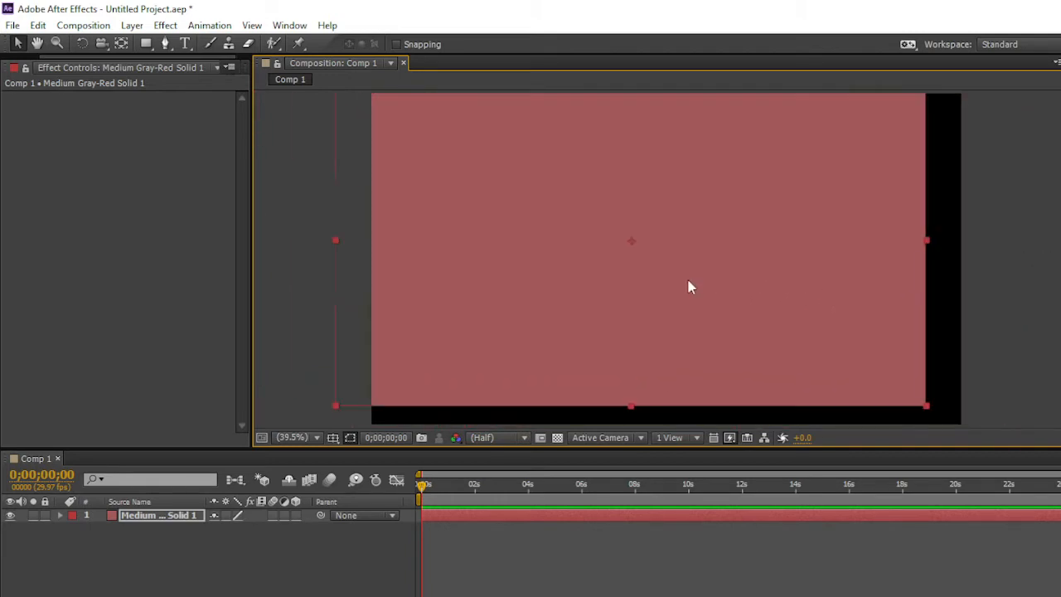
key(ctrl+z)
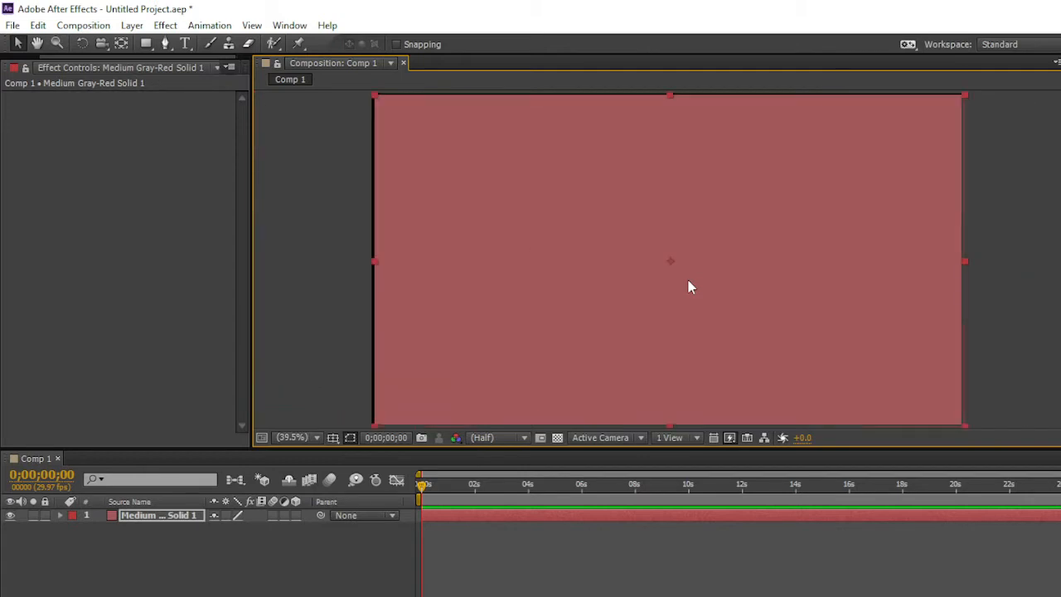
key(ctrl+z)
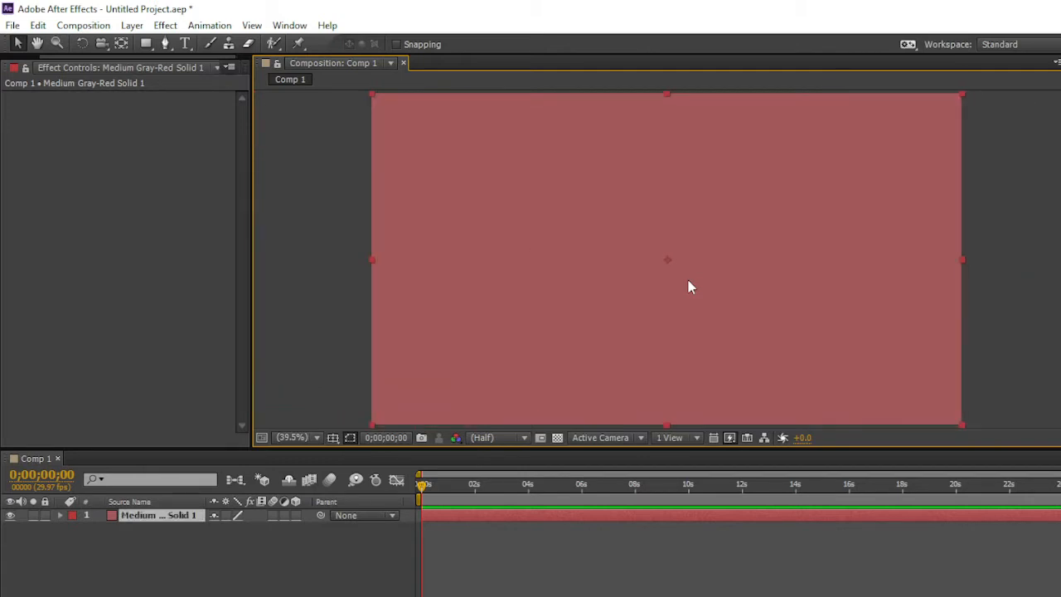
Turn the solid into a 3D layer
click(299, 515)
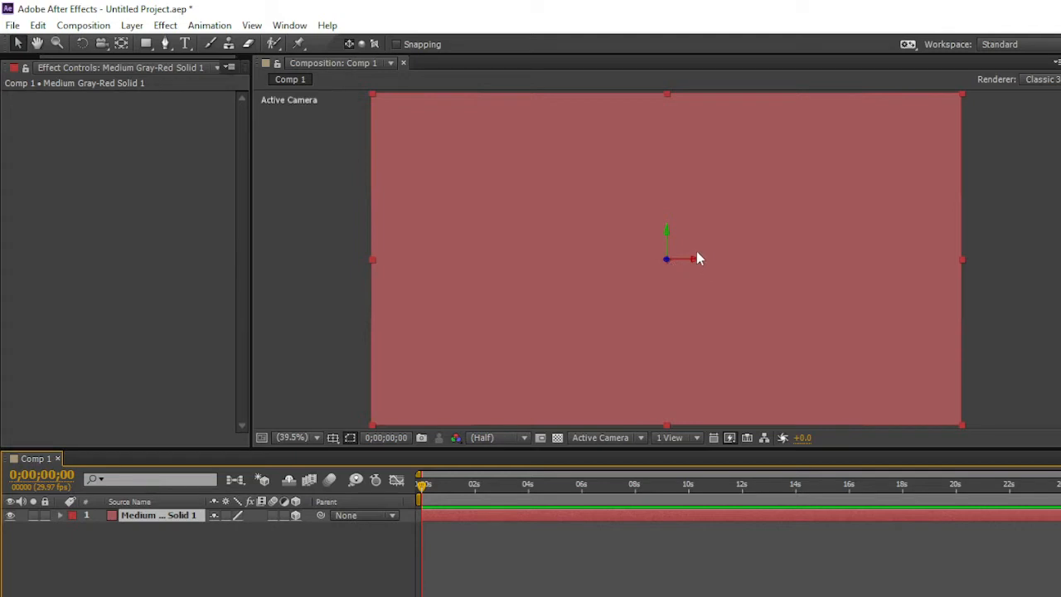
Try moving the 3D solid along its X, Y and Z axes, and undo all the moves
drag(695, 264, 166, 420)
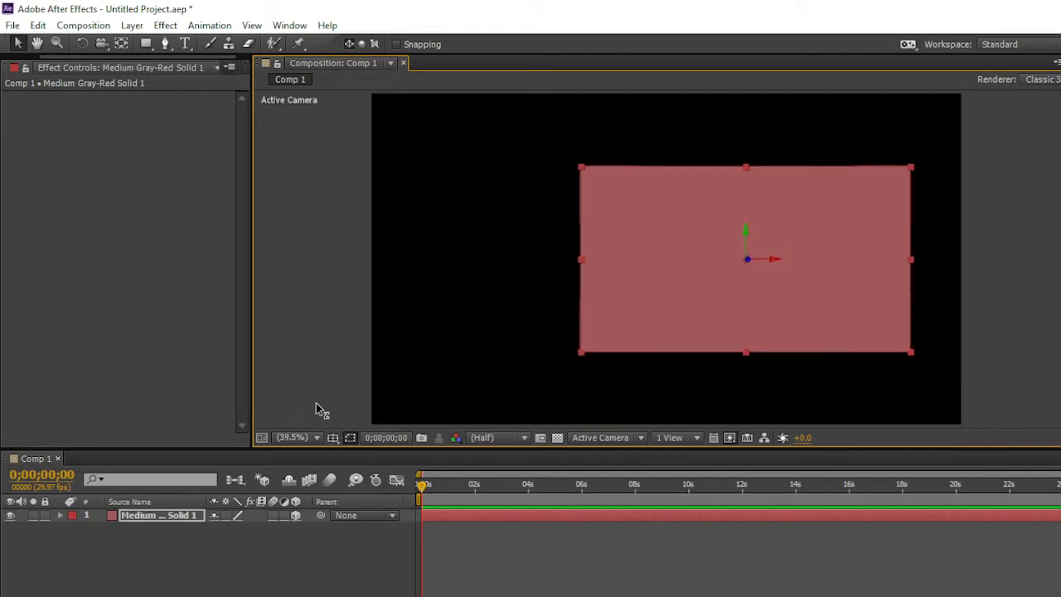
drag(320, 410, 756, 329)
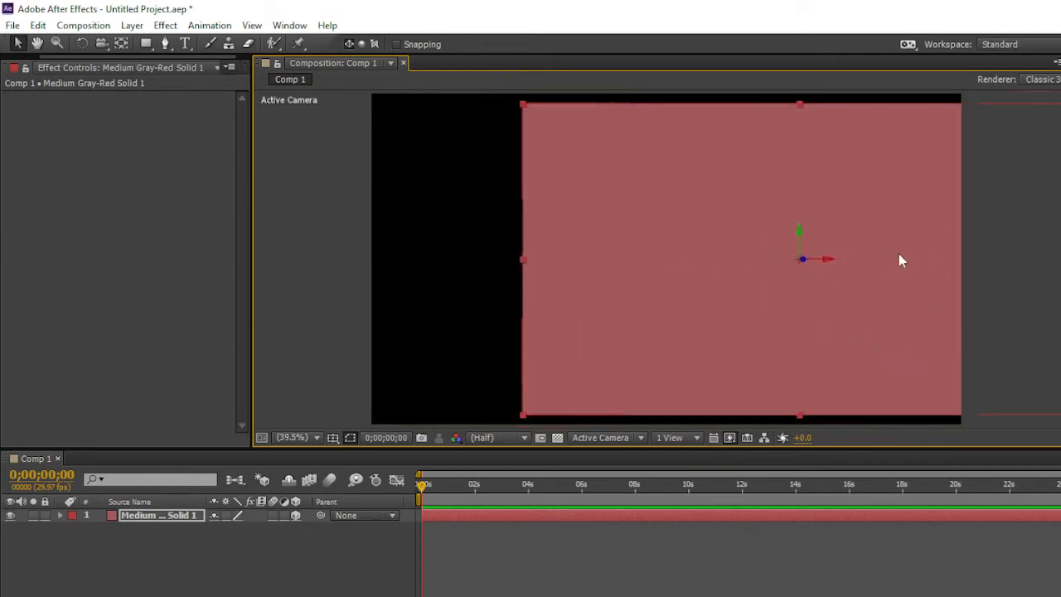
drag(829, 263, 662, 305)
drag(676, 340, 669, 245)
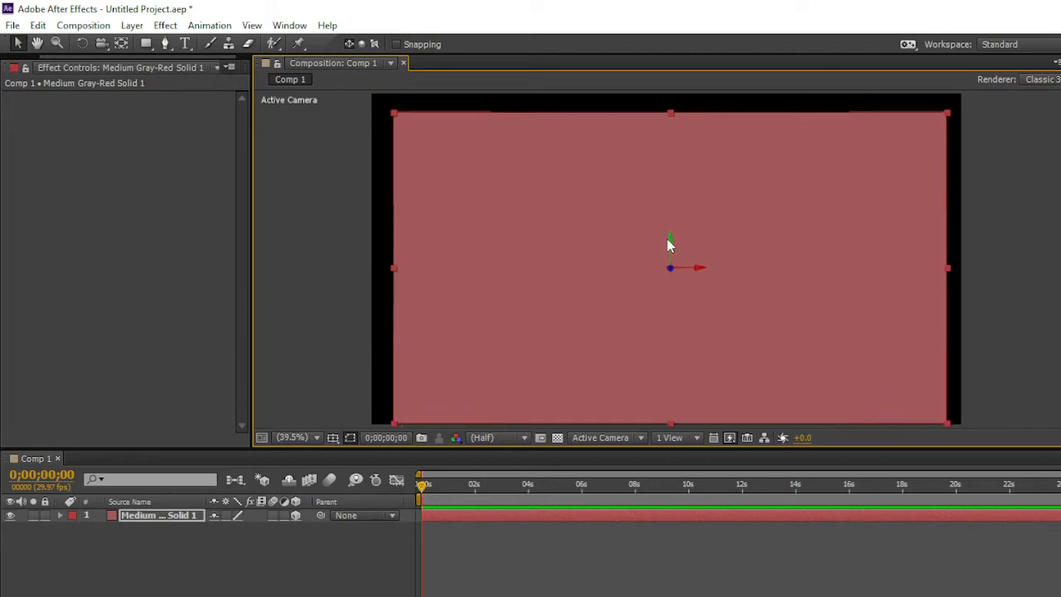
key(ctrl+z)
key(ctrl+z)
key(ctrl+z)
key(ctrl+z)
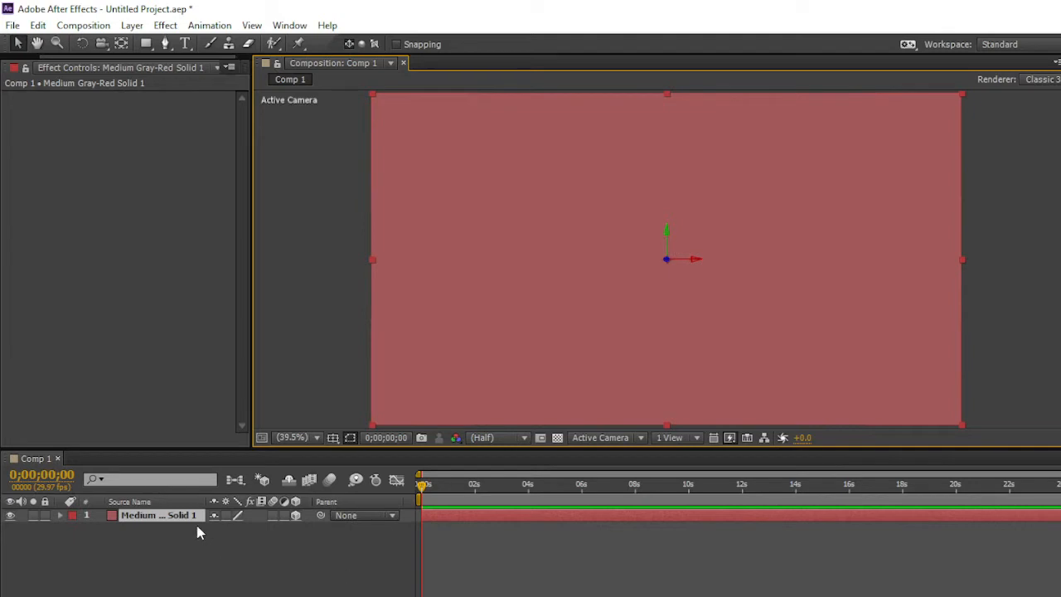
Apply the Fractal Noise effect to the solid
click(166, 25)
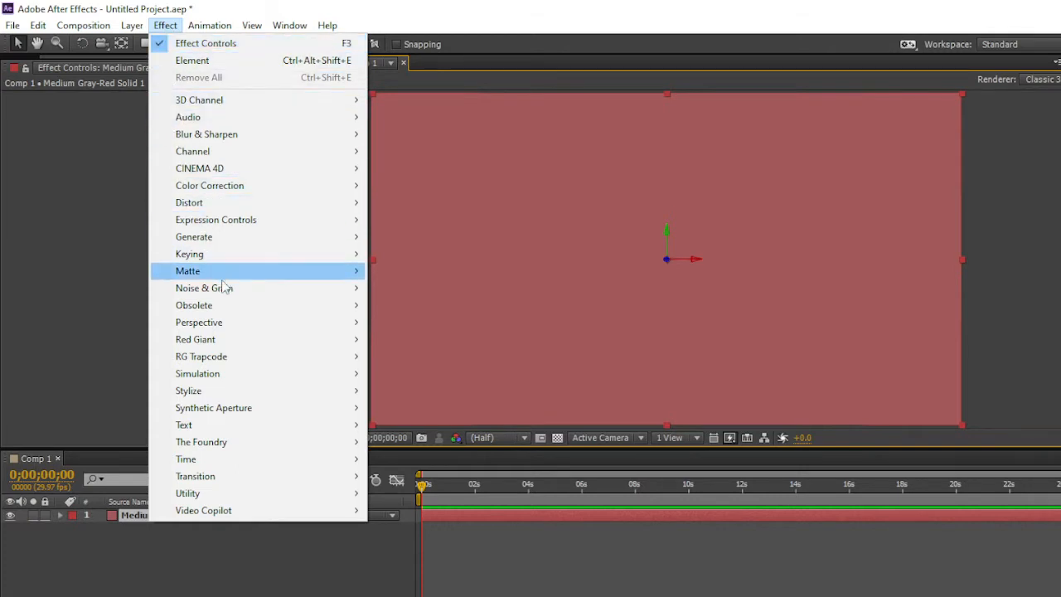
mouse_move(228, 288)
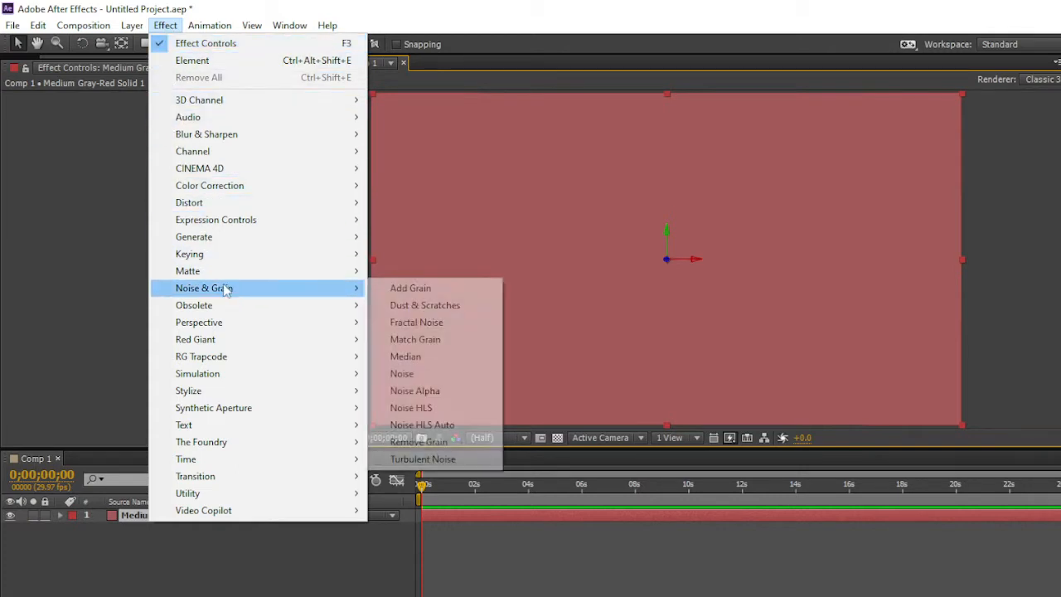
click(462, 323)
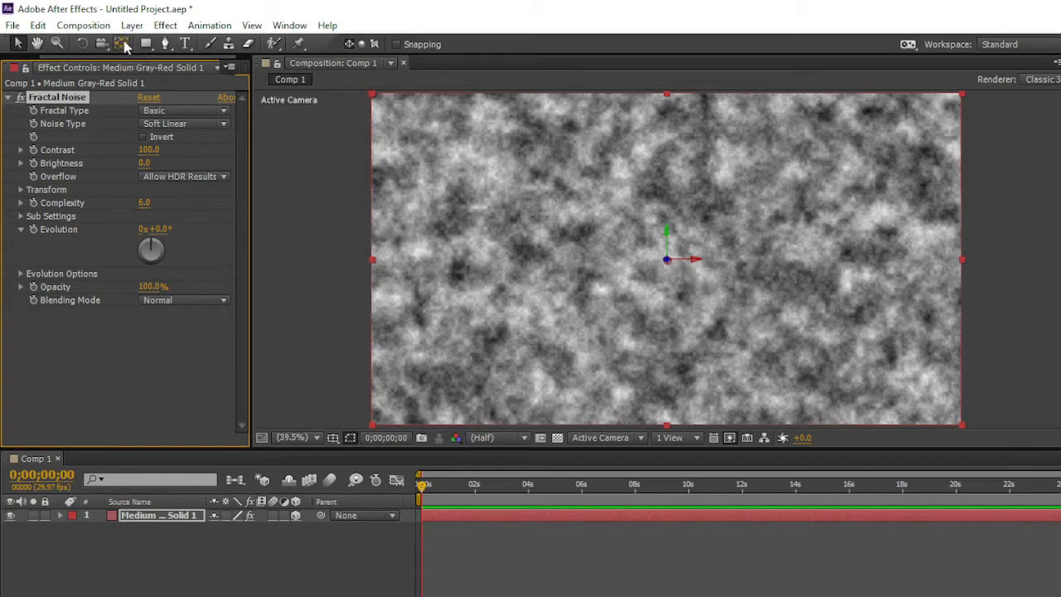
Rotate the noise solid about its Y axis to roughly edge-on and move it along its Z axis to form the scene's left wall
click(82, 44)
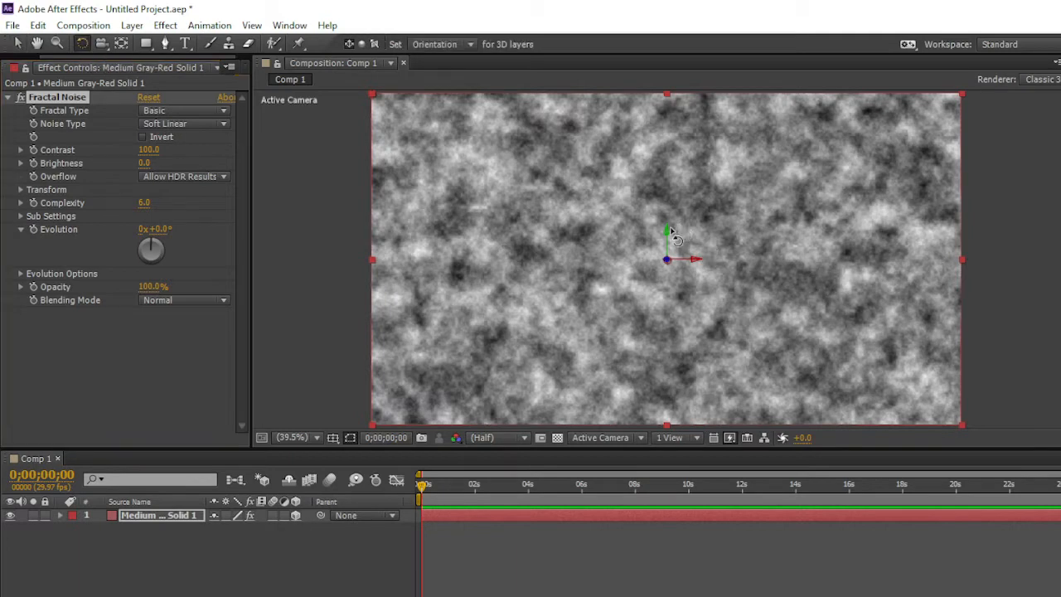
drag(672, 234, 640, 254)
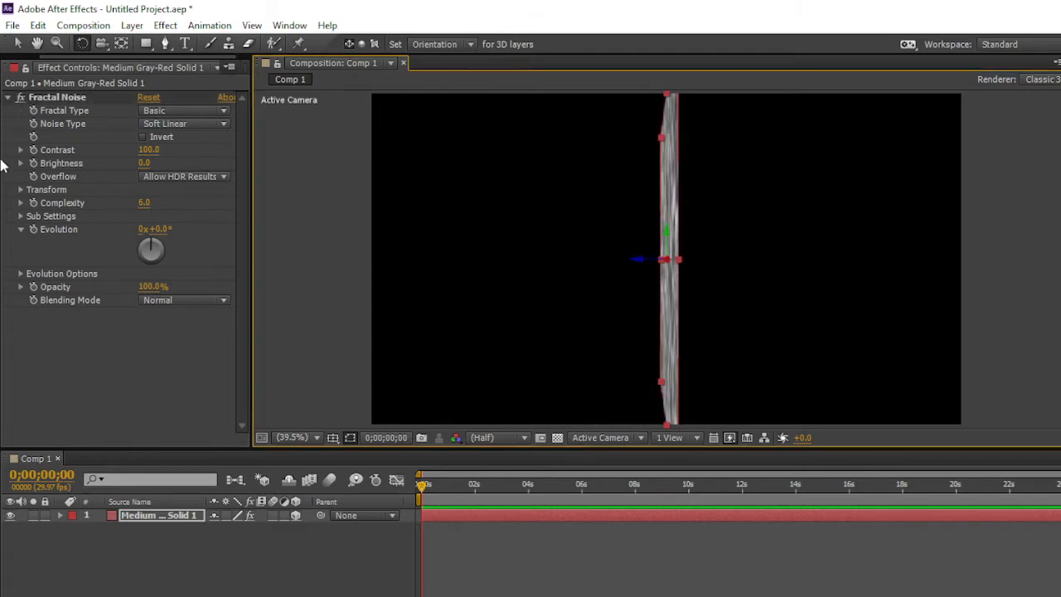
click(18, 44)
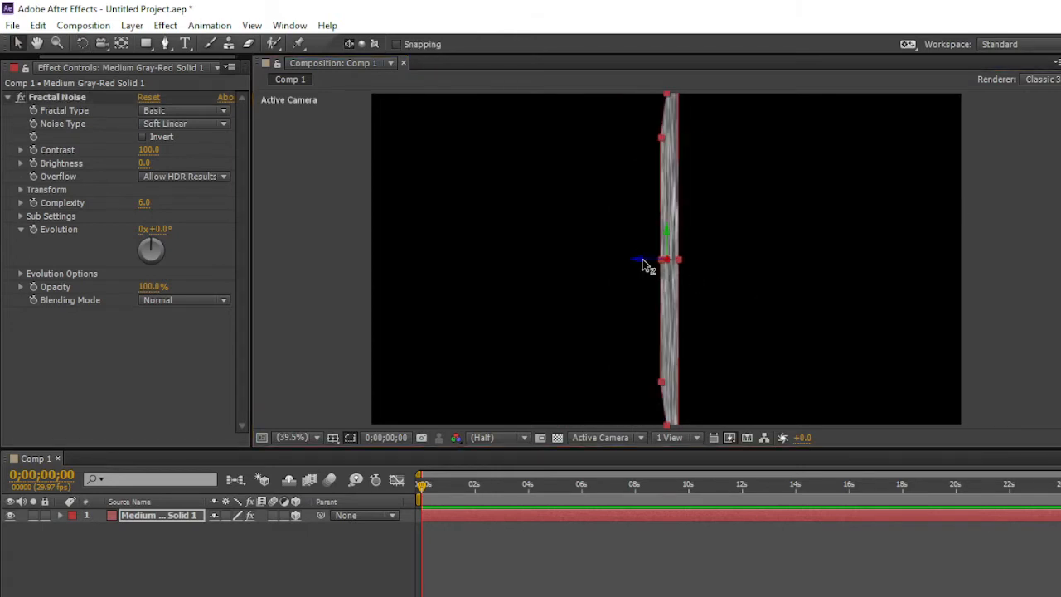
drag(643, 261, 443, 277)
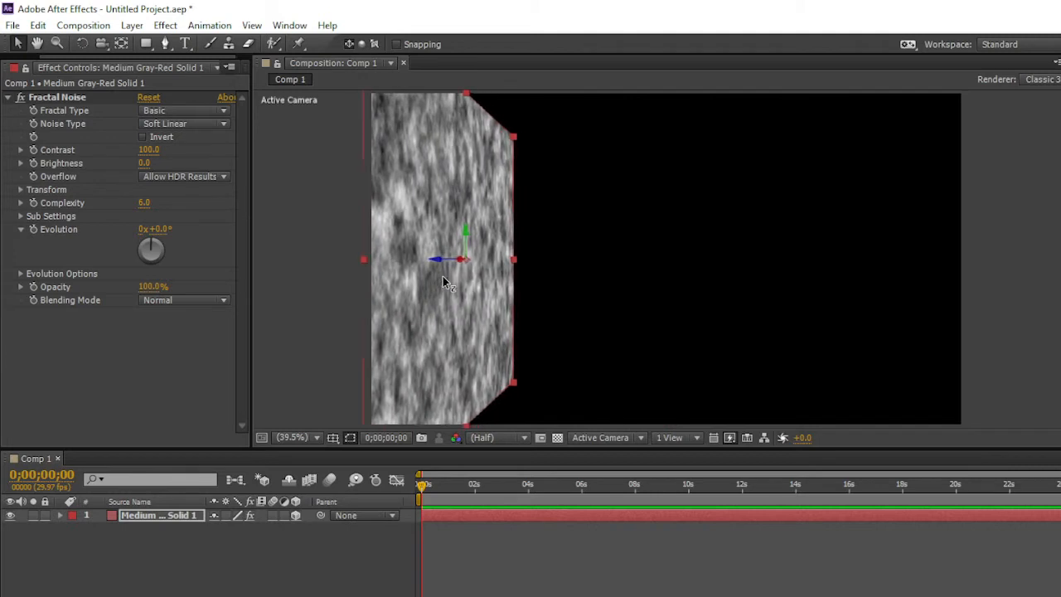
Duplicate the left wall layer and move the copy along its Z axis to form the scene's right wall
click(38, 26)
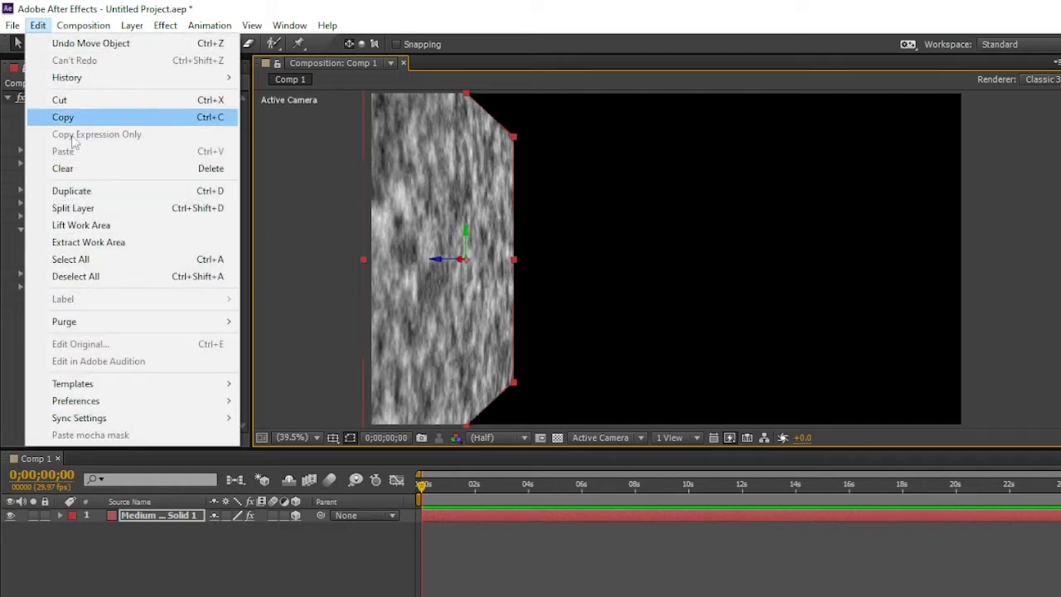
click(85, 191)
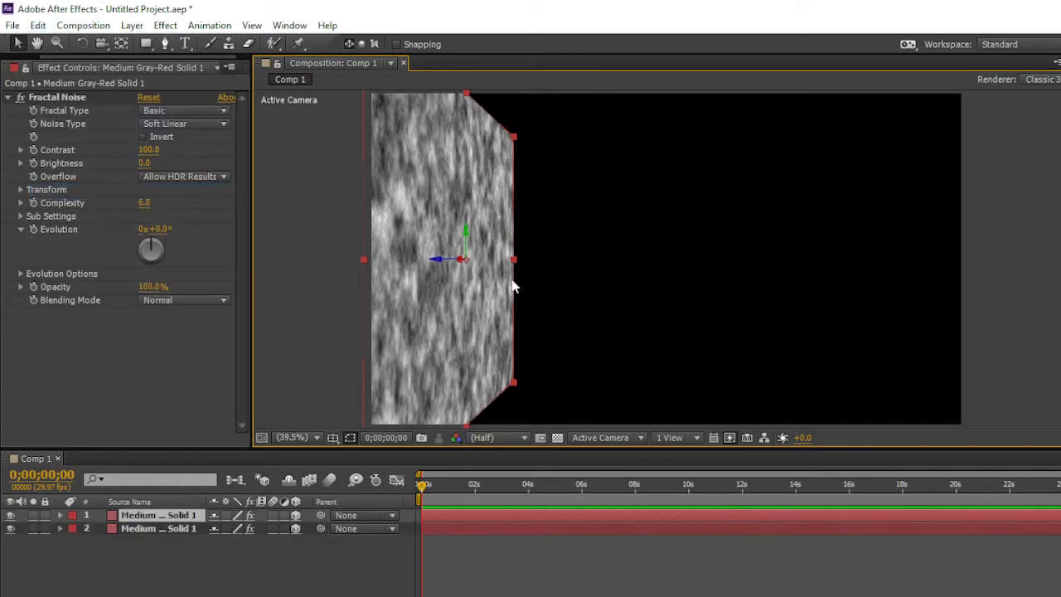
drag(440, 261, 881, 258)
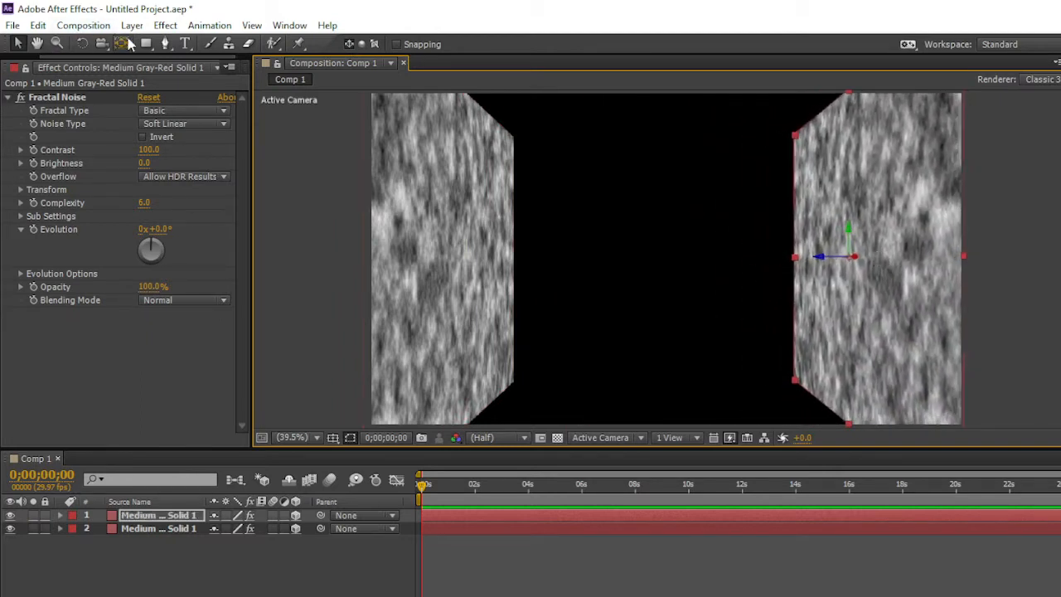
Duplicate the right wall layer and move the copy along its Z axis to near the middle of the frame
click(39, 26)
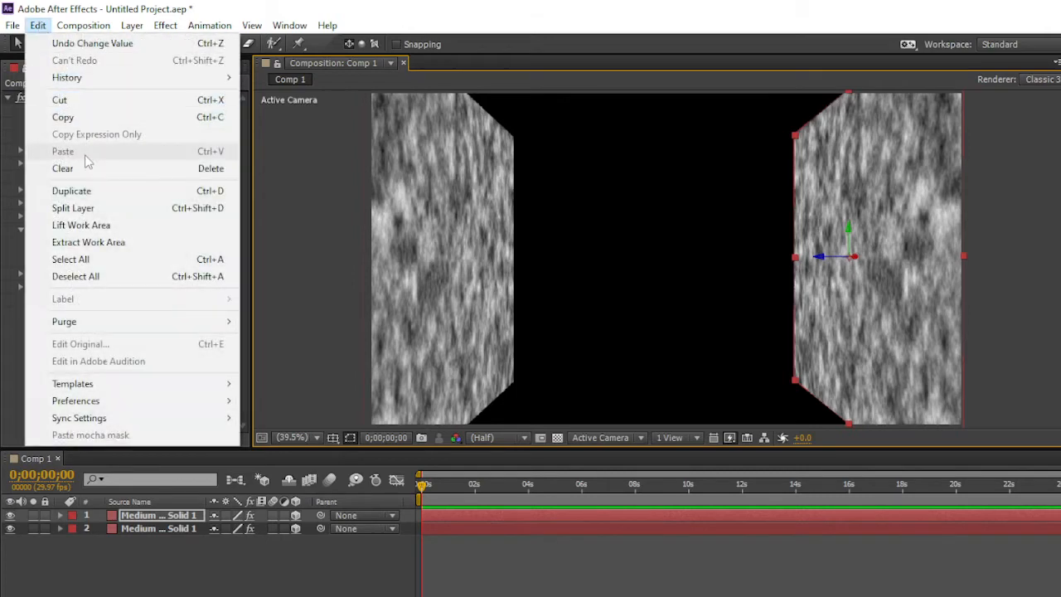
click(72, 191)
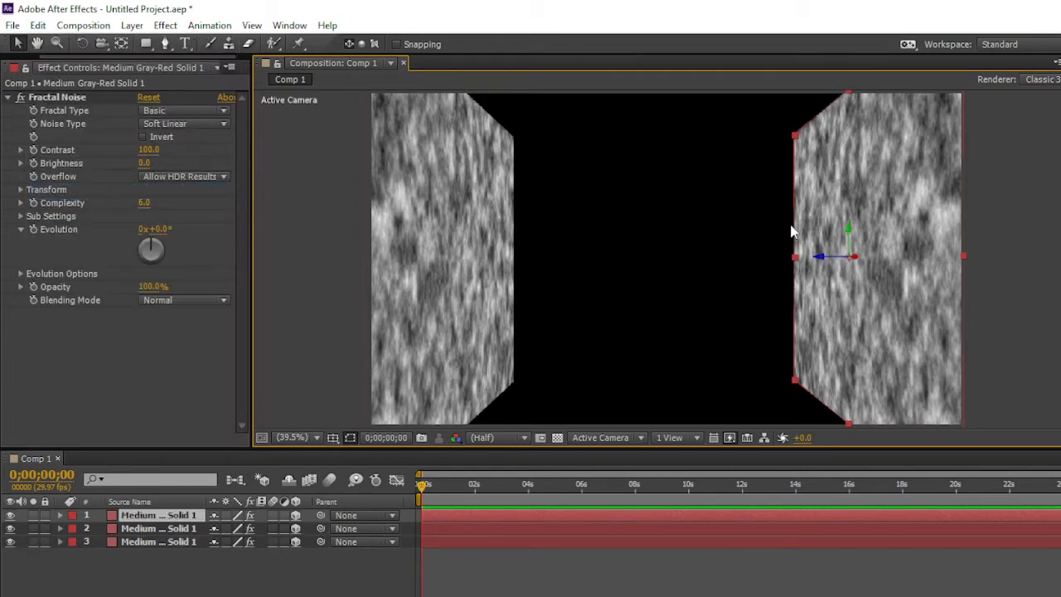
drag(821, 260, 618, 259)
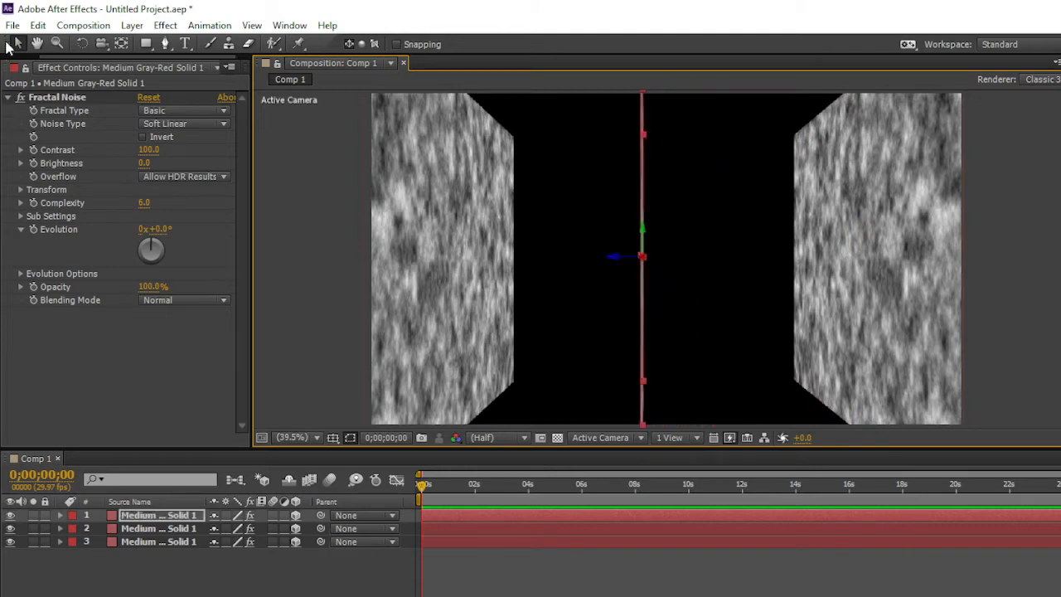
Rotate the middle wall copy to horizontal and move it down along its Z axis to form the room's floor
click(83, 43)
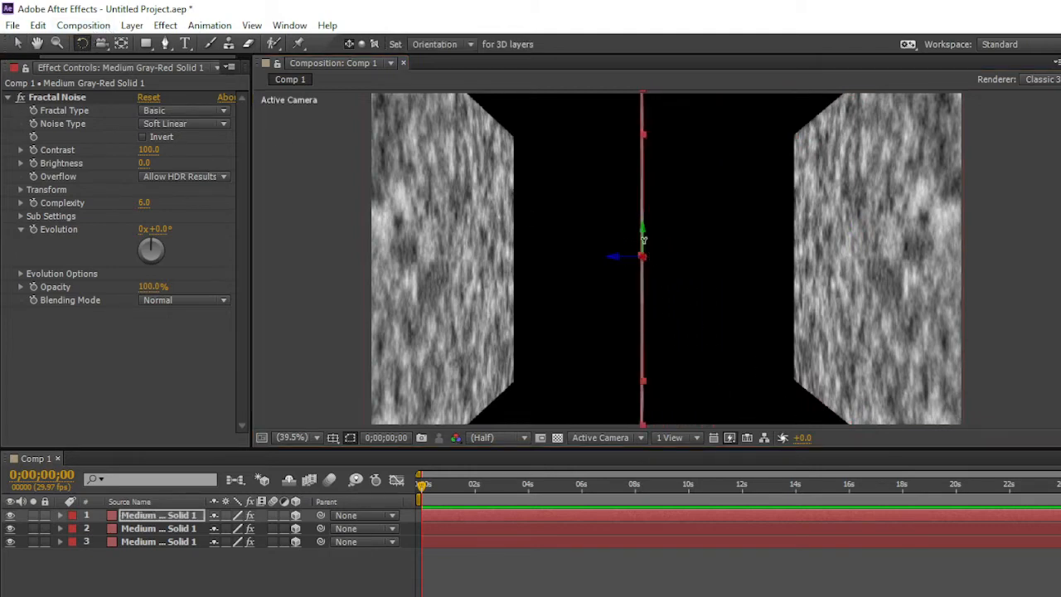
drag(653, 262, 764, 350)
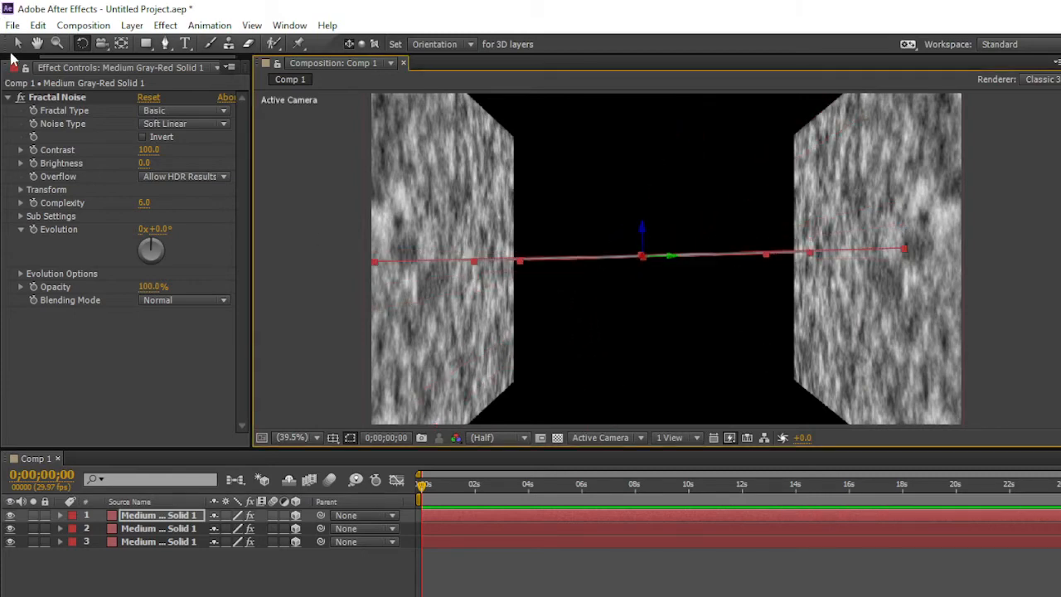
key(v)
drag(643, 232, 667, 373)
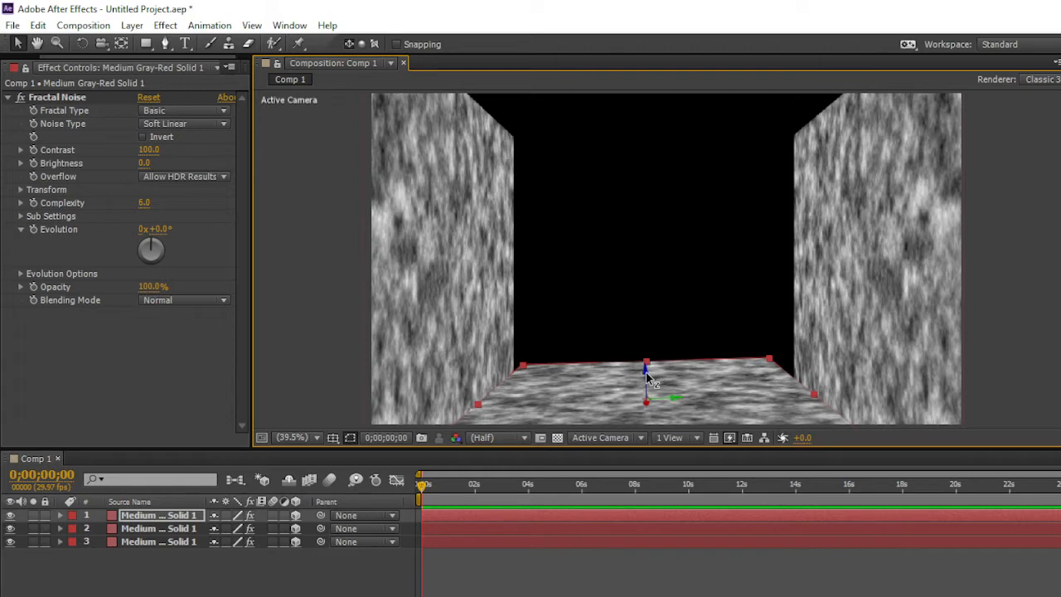
Duplicate the floor layer, move the copy up along its Z axis as the ceiling, and widen it to meet the side walls
key(ctrl+d)
drag(646, 372, 687, 119)
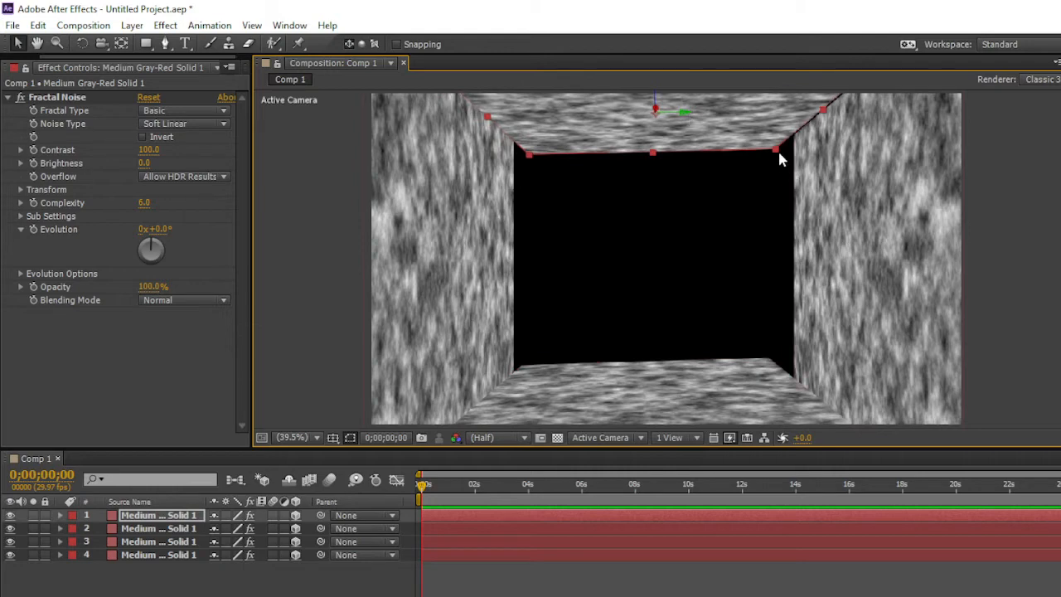
drag(777, 149, 787, 158)
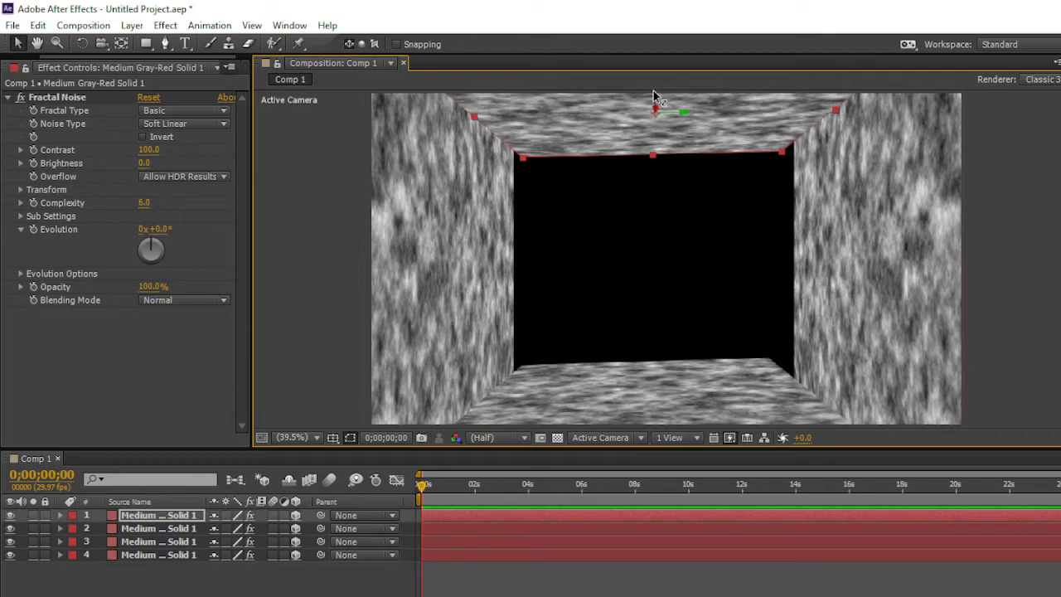
Duplicate the ceiling layer, move the copy down to mid-height, and rotate it upright to face the camera
key(ctrl+d)
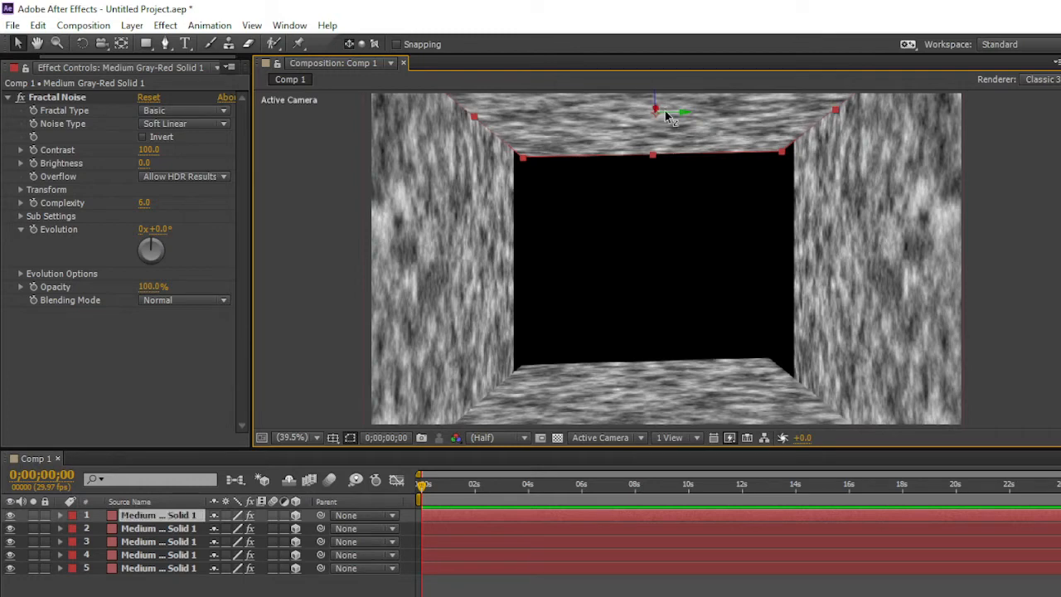
drag(665, 116, 655, 260)
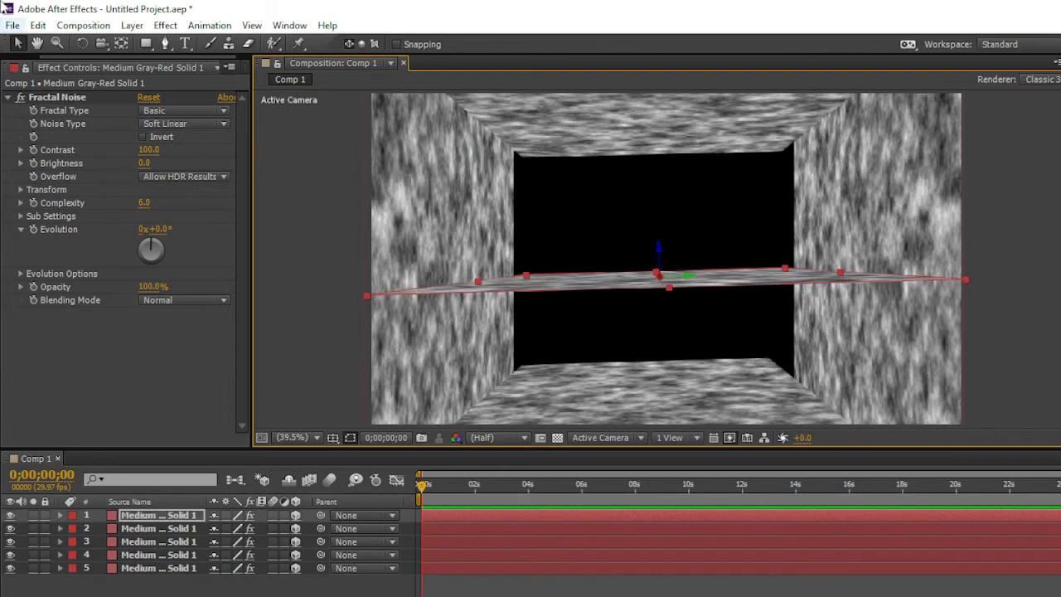
click(82, 43)
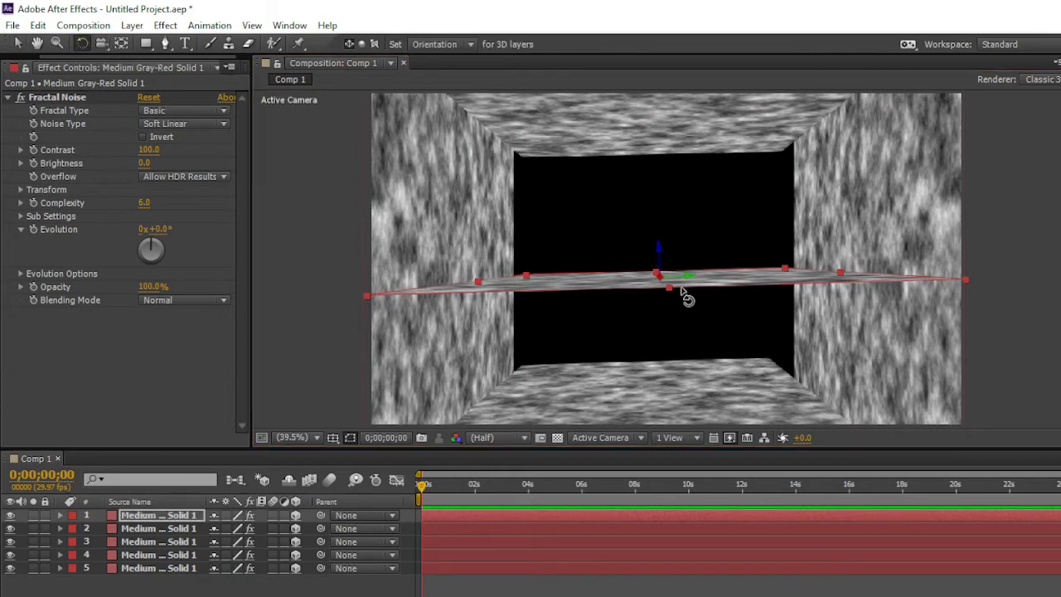
drag(683, 284, 685, 245)
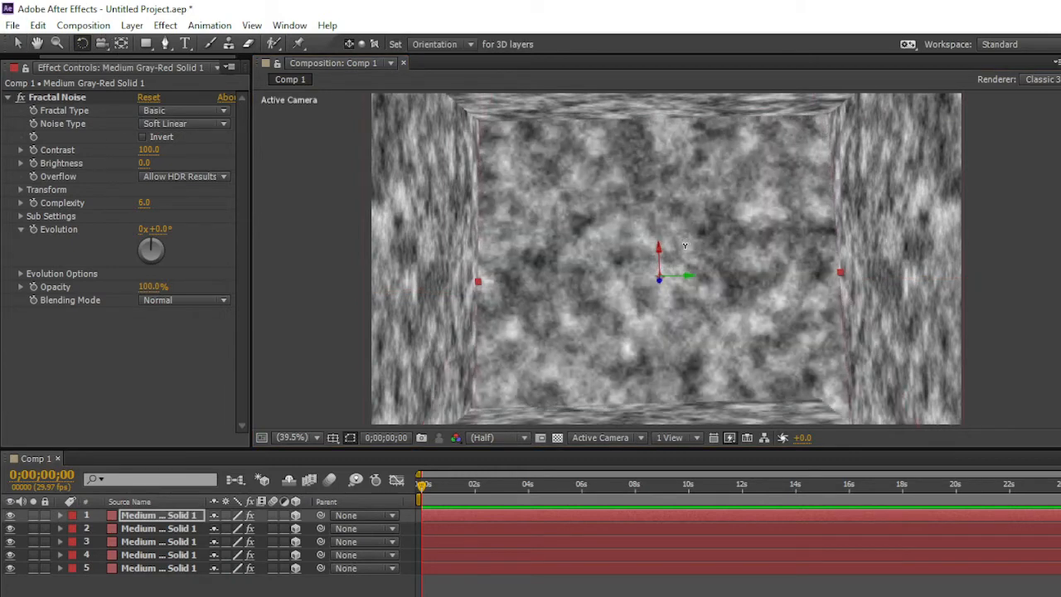
Push the upright copy back to the far end of the room and widen it to close the gaps beside the walls
click(17, 44)
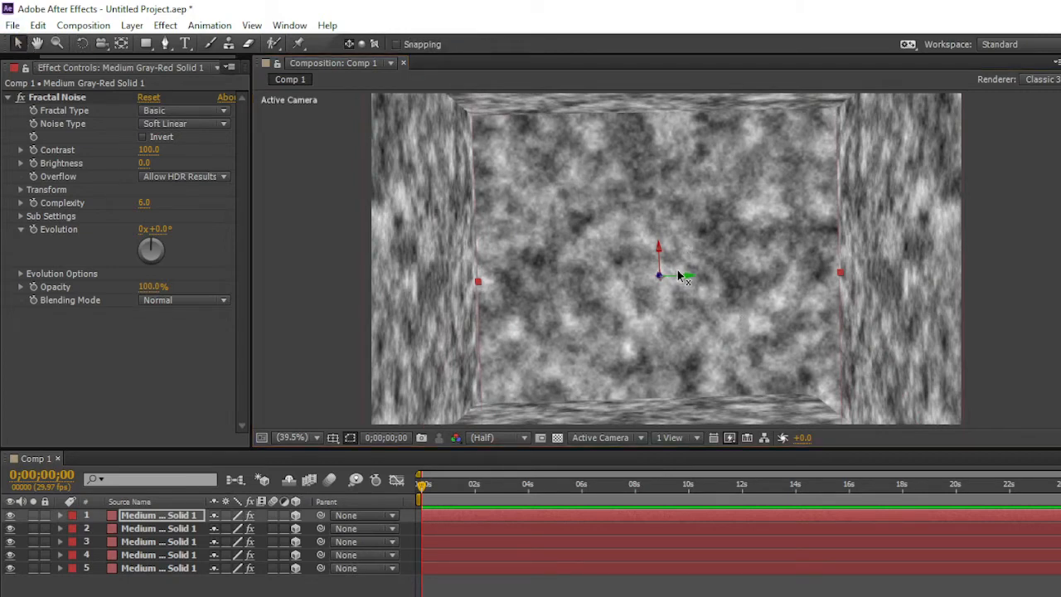
drag(694, 266, 107, 417)
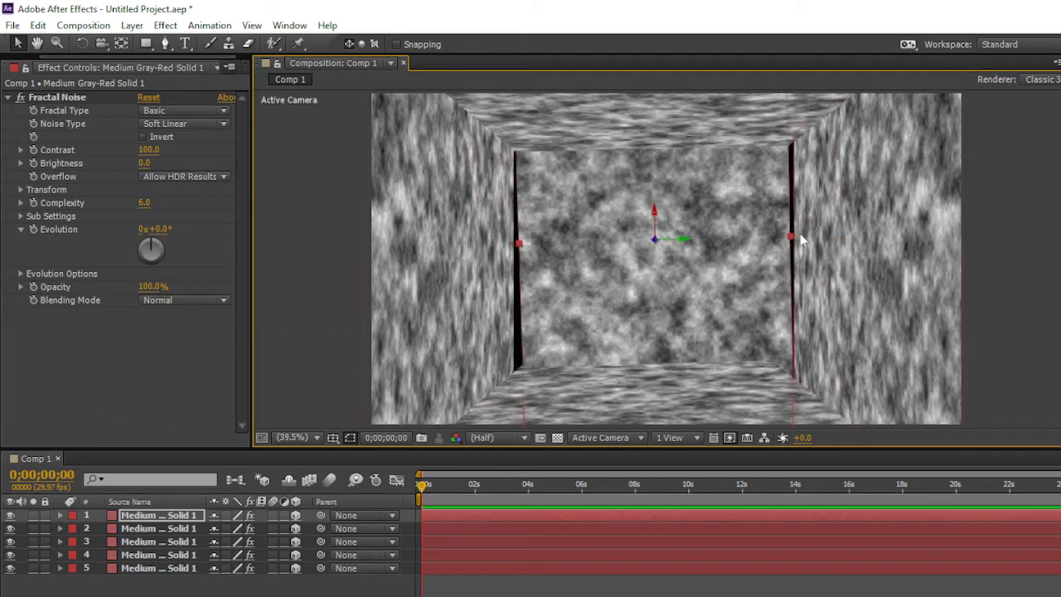
drag(794, 240, 816, 243)
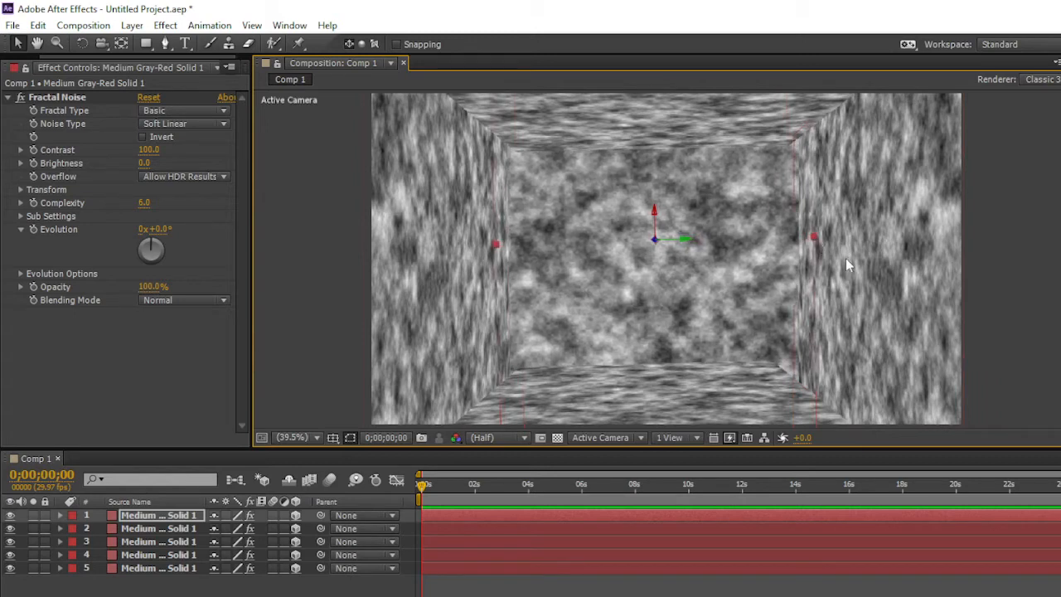
Add a new two-node camera layer with the 35mm preset
click(133, 25)
mouse_move(151, 43)
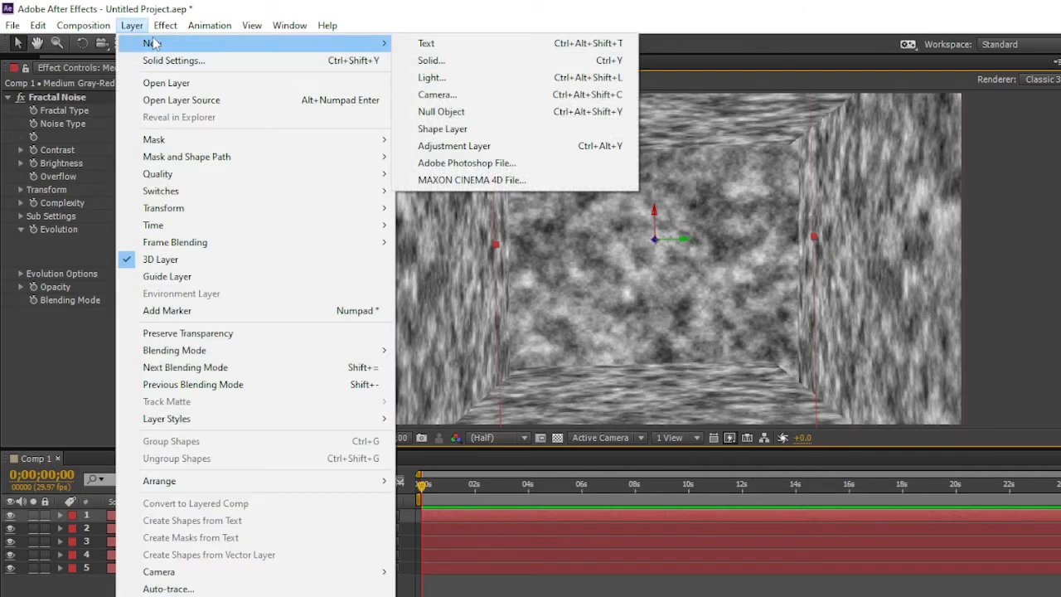
click(484, 94)
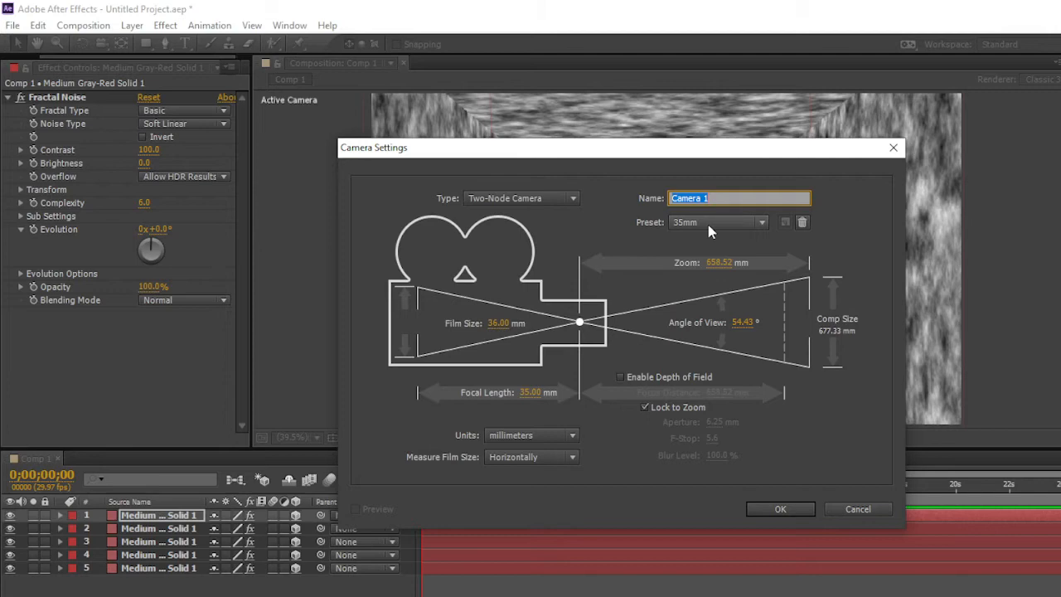
click(778, 509)
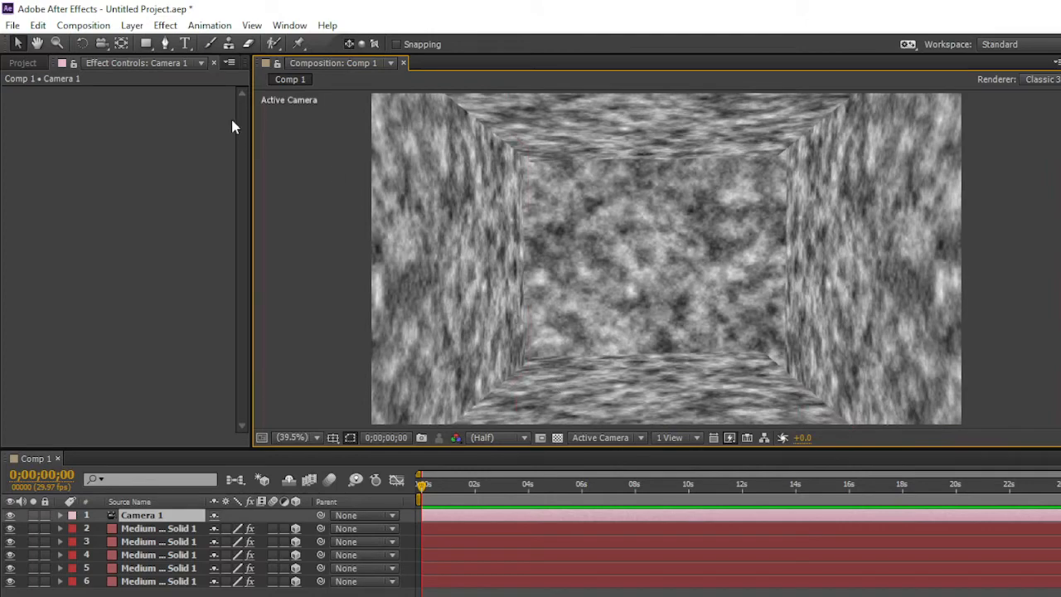
Orbit the new camera slightly to view the room from a different angle
click(101, 43)
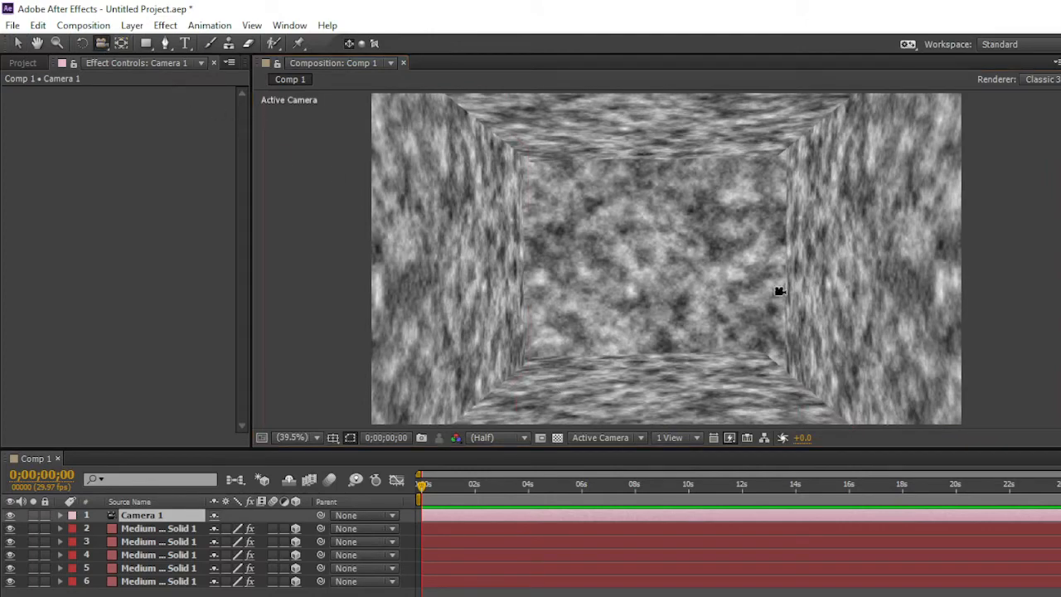
mouse_move(776, 291)
mouse_down()
mouse_move(737, 307)
mouse_move(656, 288)
mouse_move(879, 303)
mouse_move(928, 323)
mouse_move(817, 309)
mouse_move(767, 329)
mouse_move(737, 311)
mouse_move(782, 289)
mouse_up()
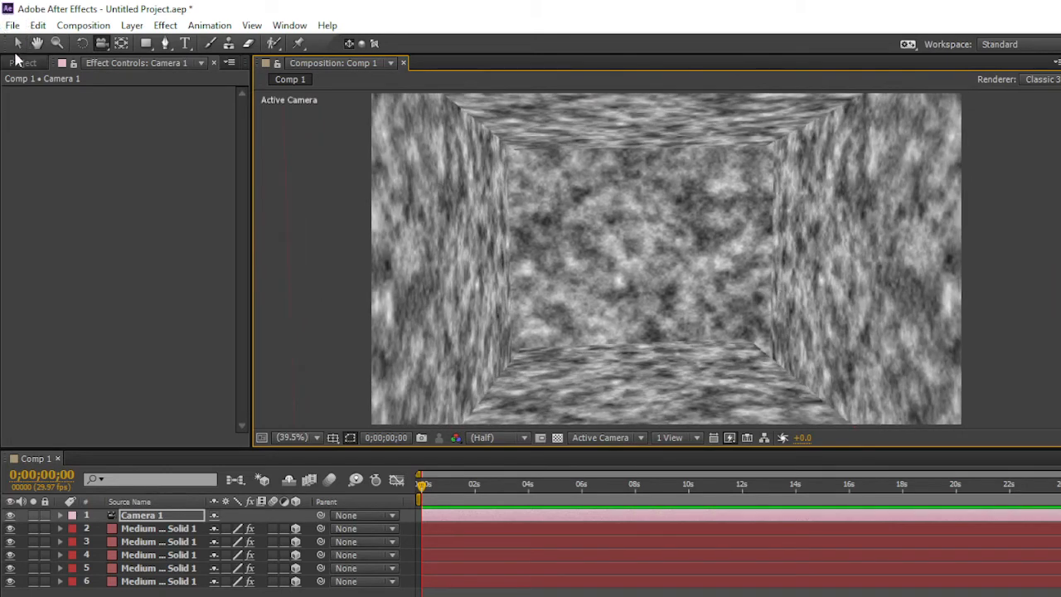
click(17, 45)
Rename layer 6, the wall on the scene's left, as "side wall"
click(153, 582)
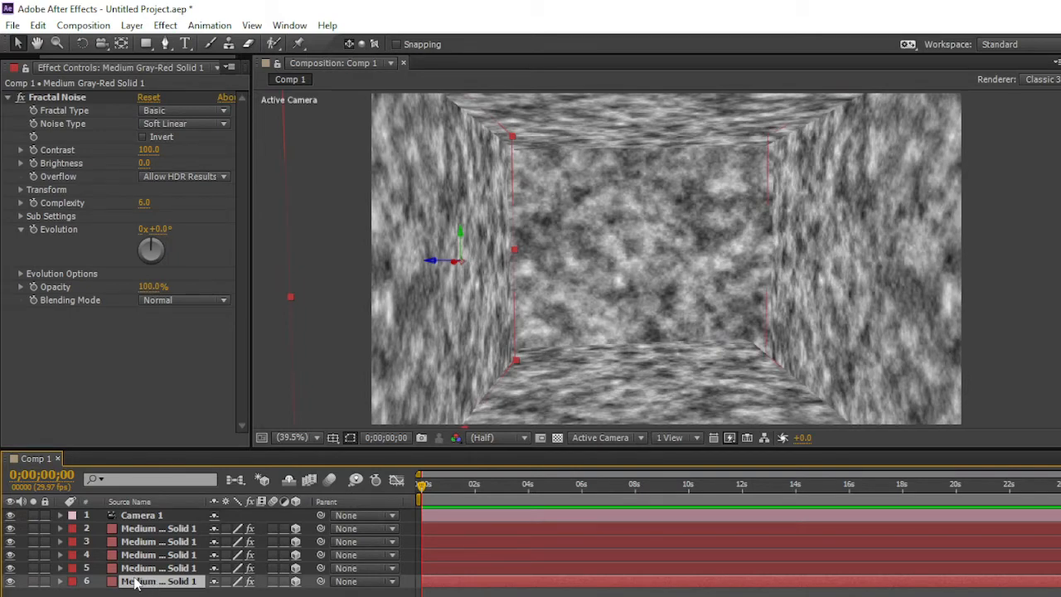
key(Return)
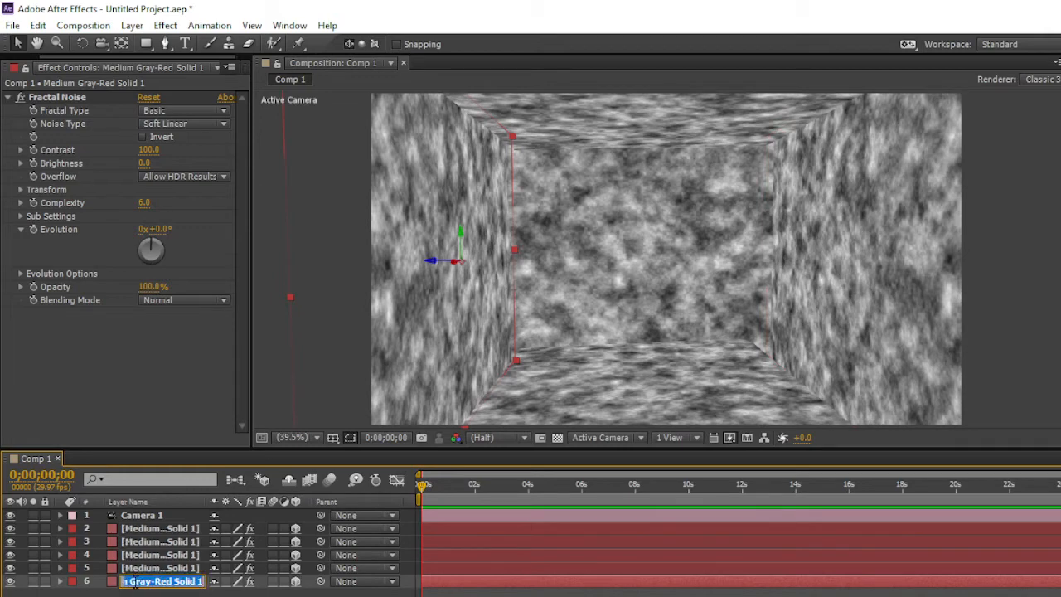
text(side wall)
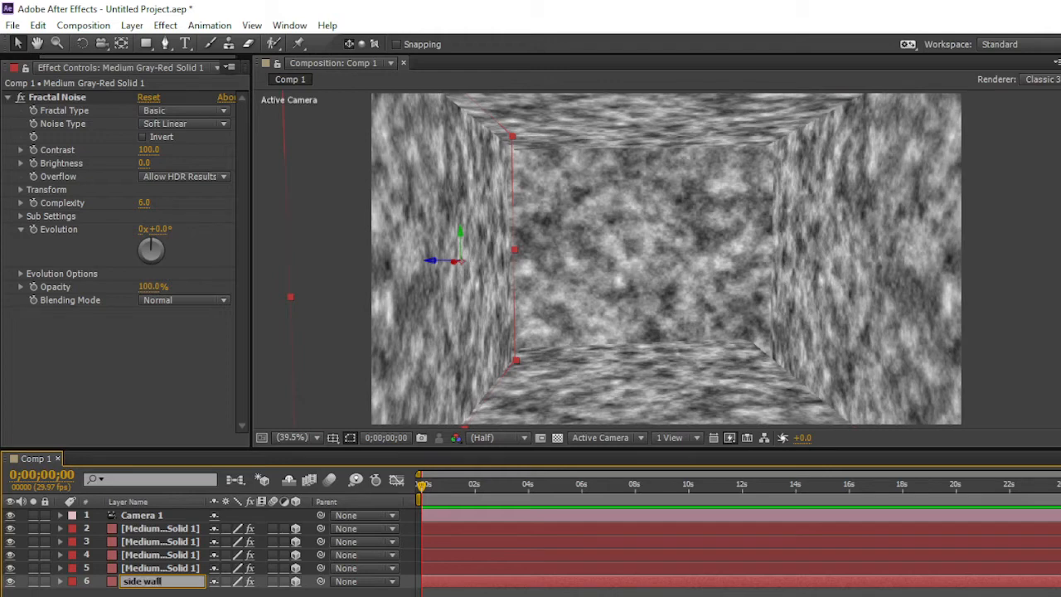
key(Return)
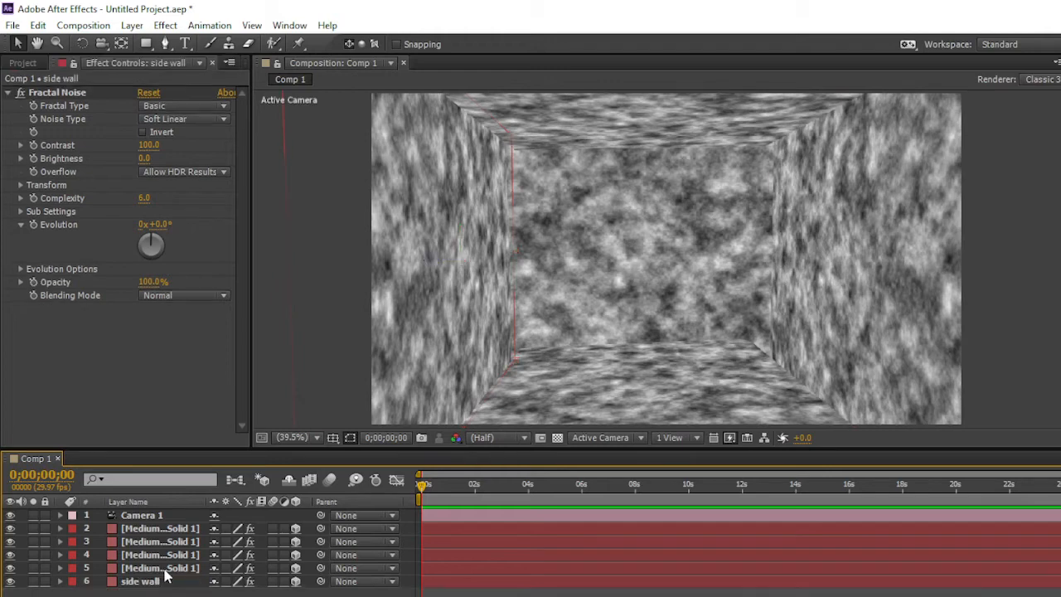
Rename layer 5, the wall on the scene's right, as "left side wall"
click(164, 569)
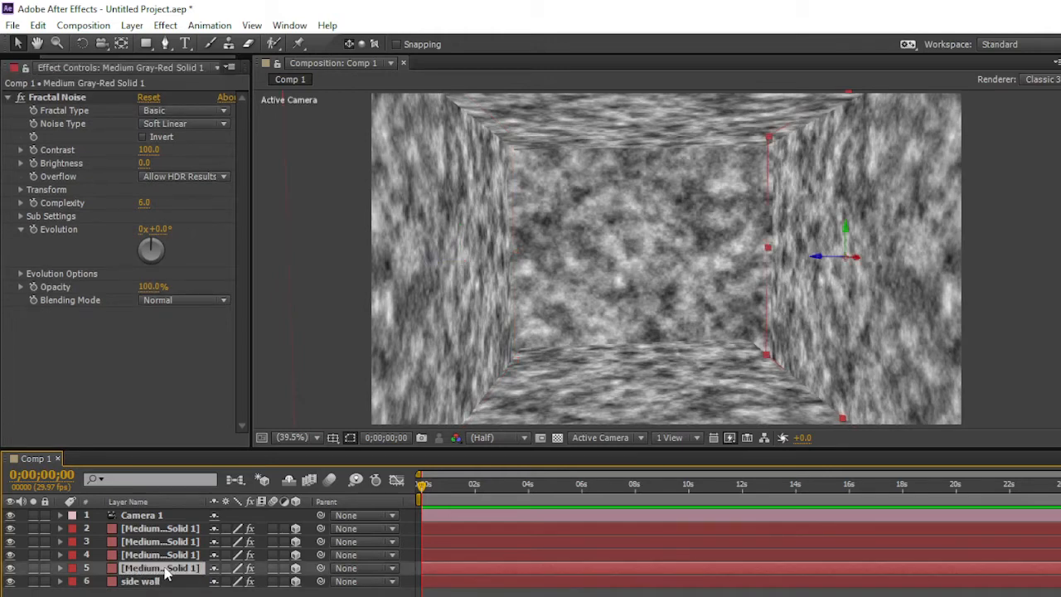
key(Return)
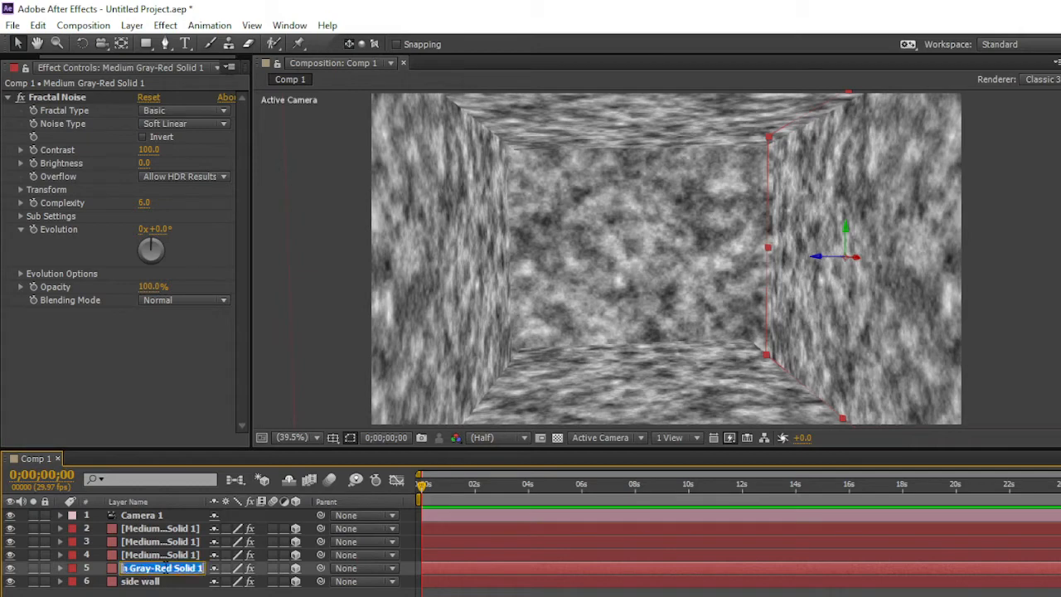
key(BackSpace)
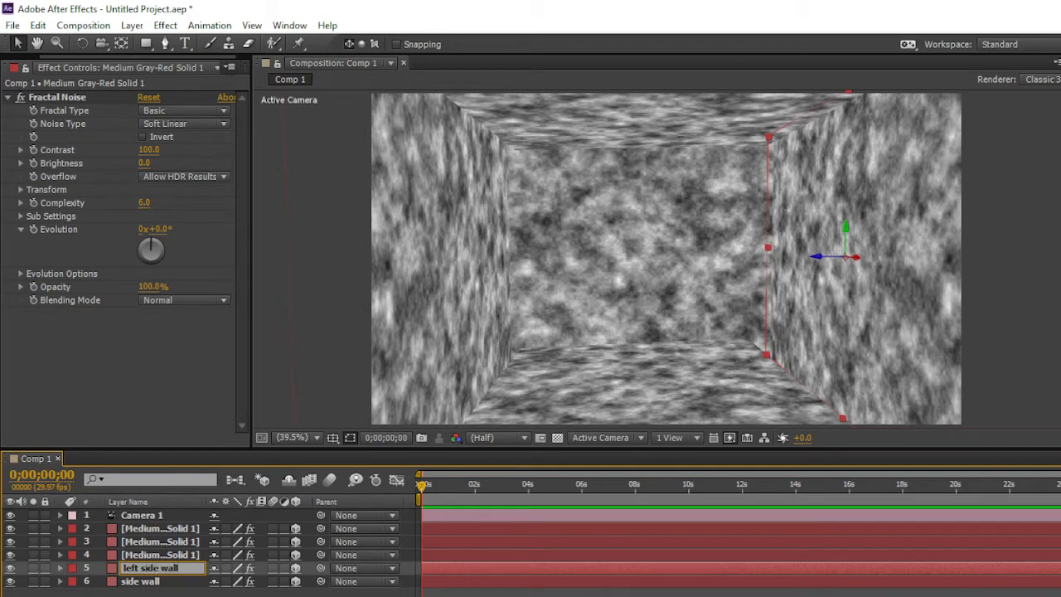
Rename layer 4, the room's lower surface, as "floor"
click(165, 557)
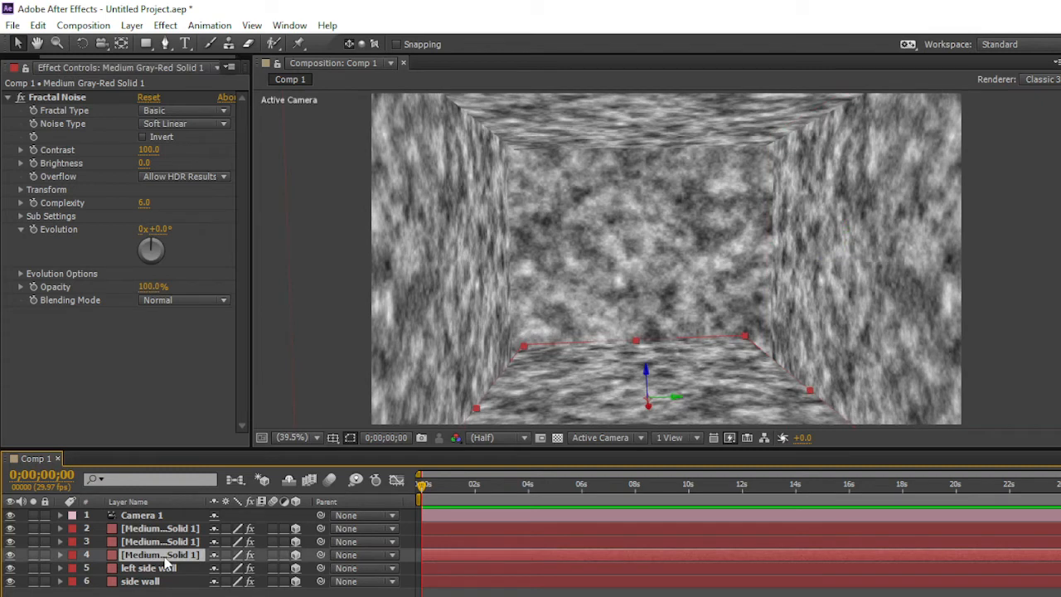
key(Return)
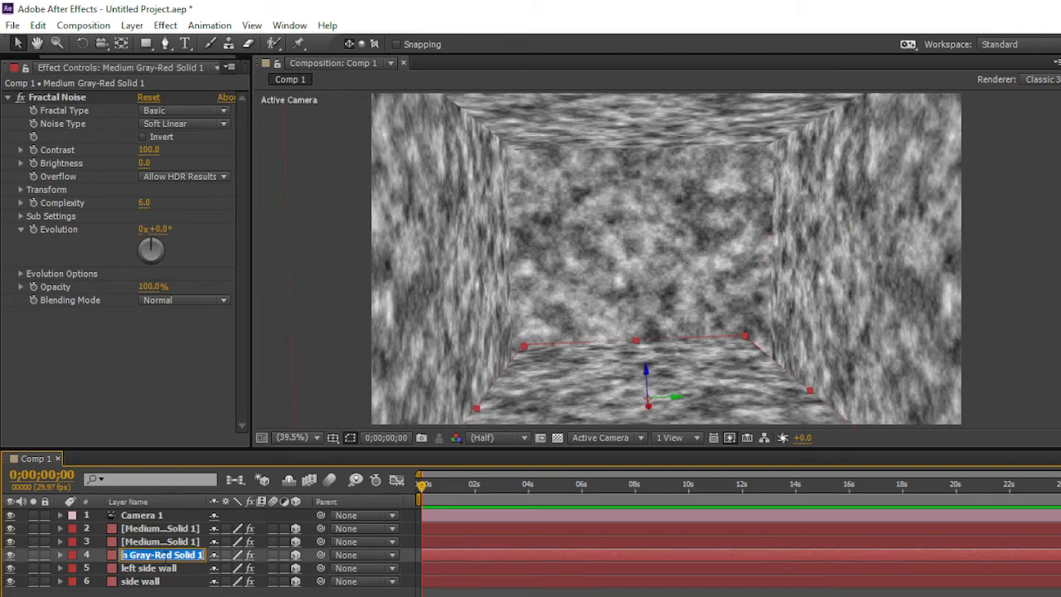
text(floor)
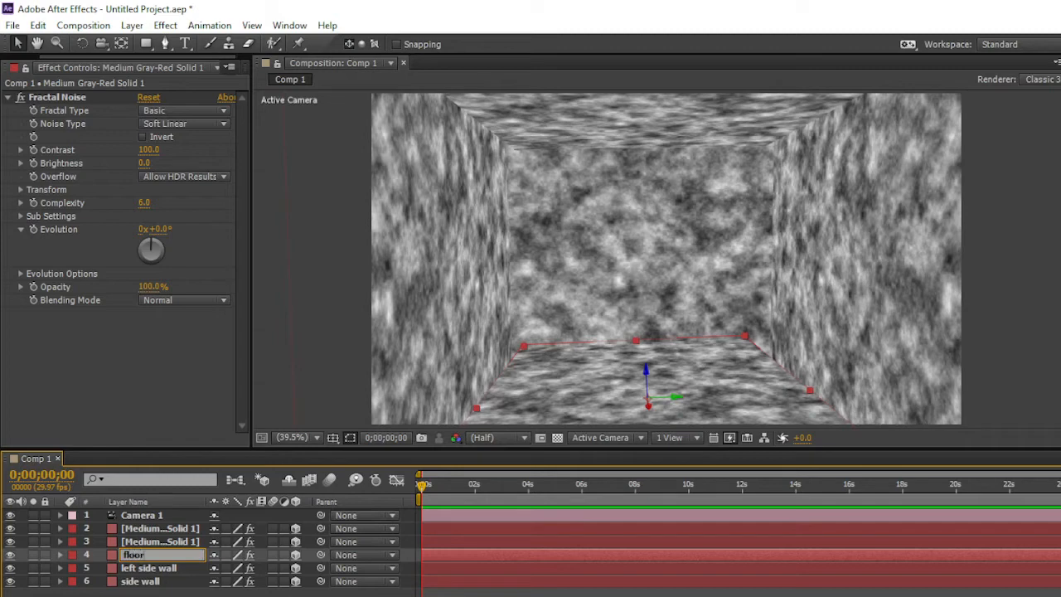
key(Return)
Rename layer 3, the room's upper surface, as "cilling"
click(163, 539)
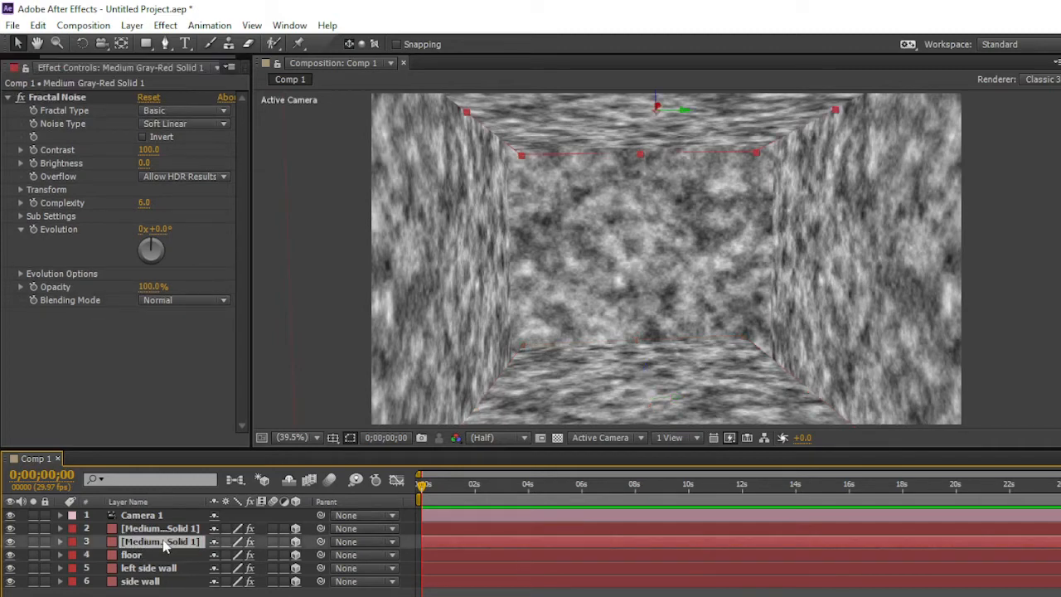
key(Return)
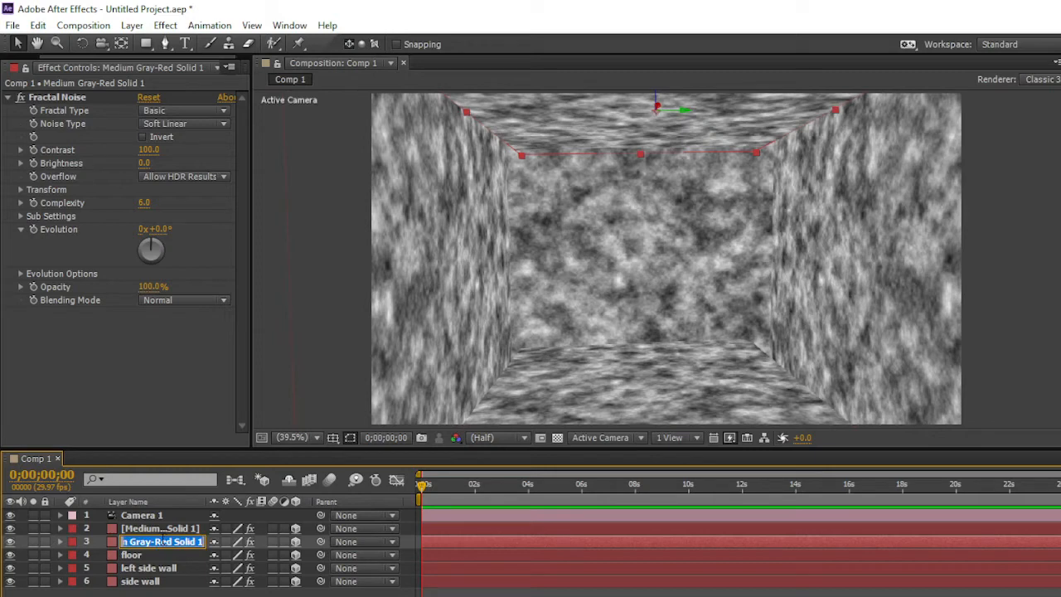
text(ceil)
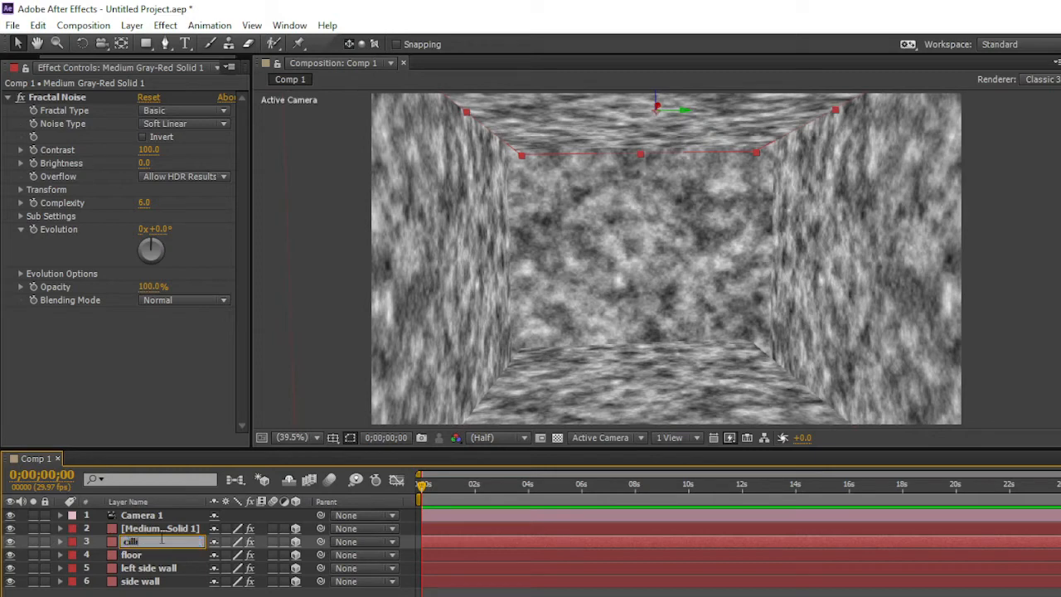
text(illing)
key(Return)
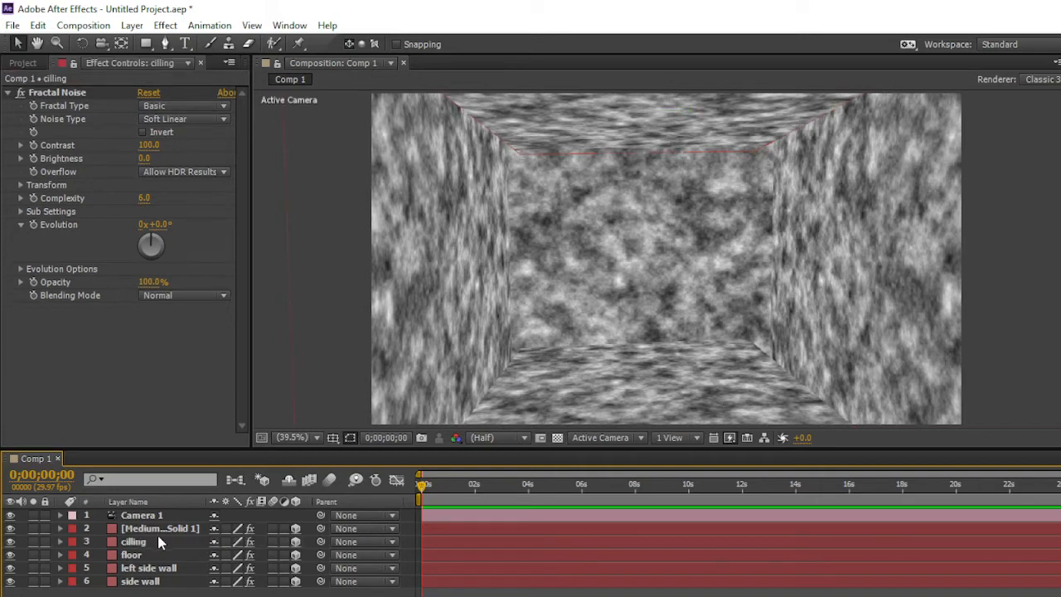
Rename layer 2, the surface at the far end of the room, as "back wall"
click(160, 531)
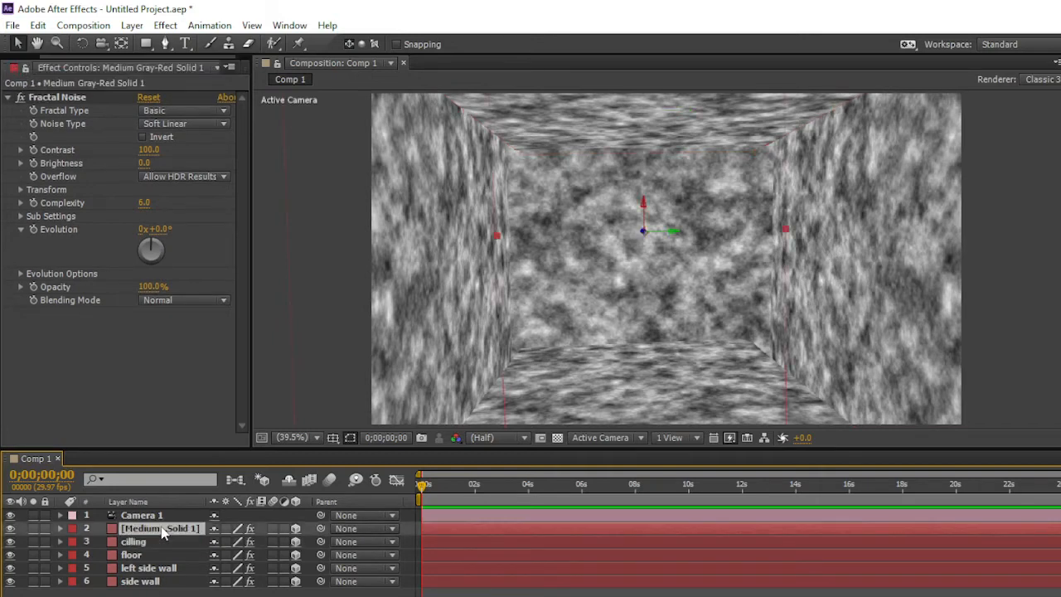
key(Return)
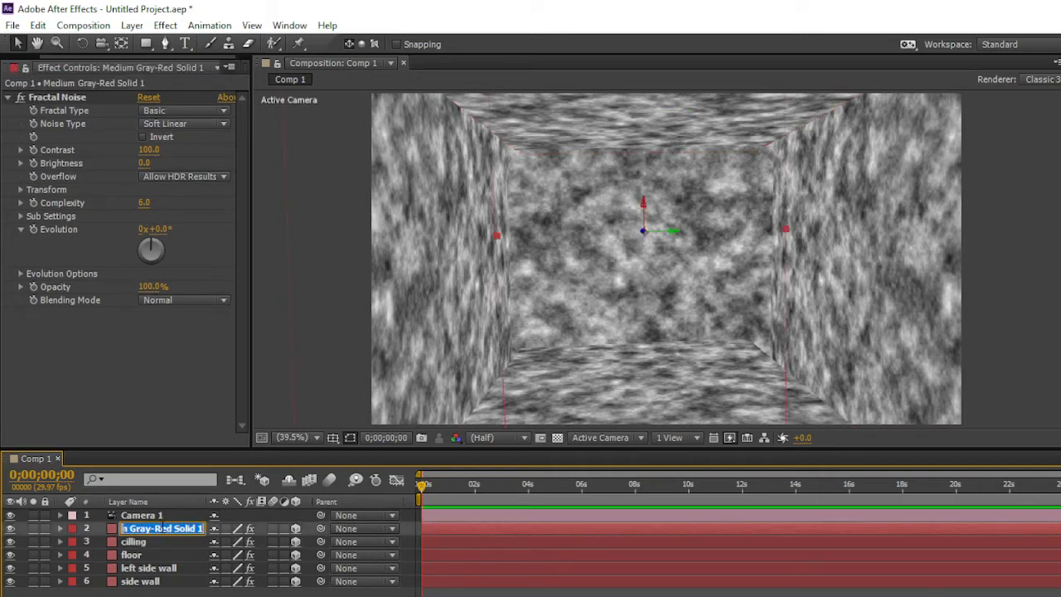
text(back wa)
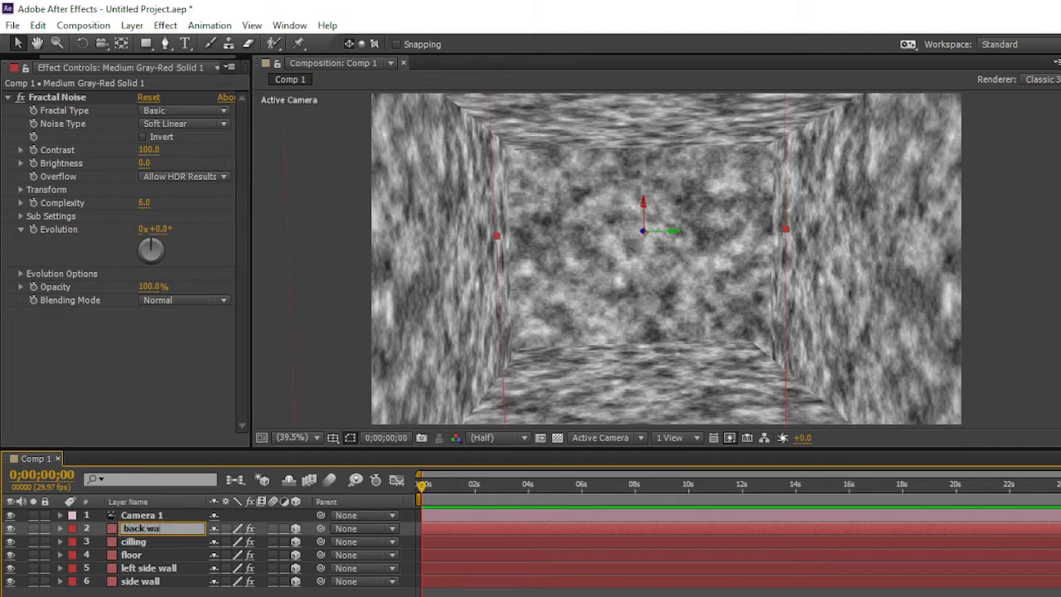
text(ll)
key(Return)
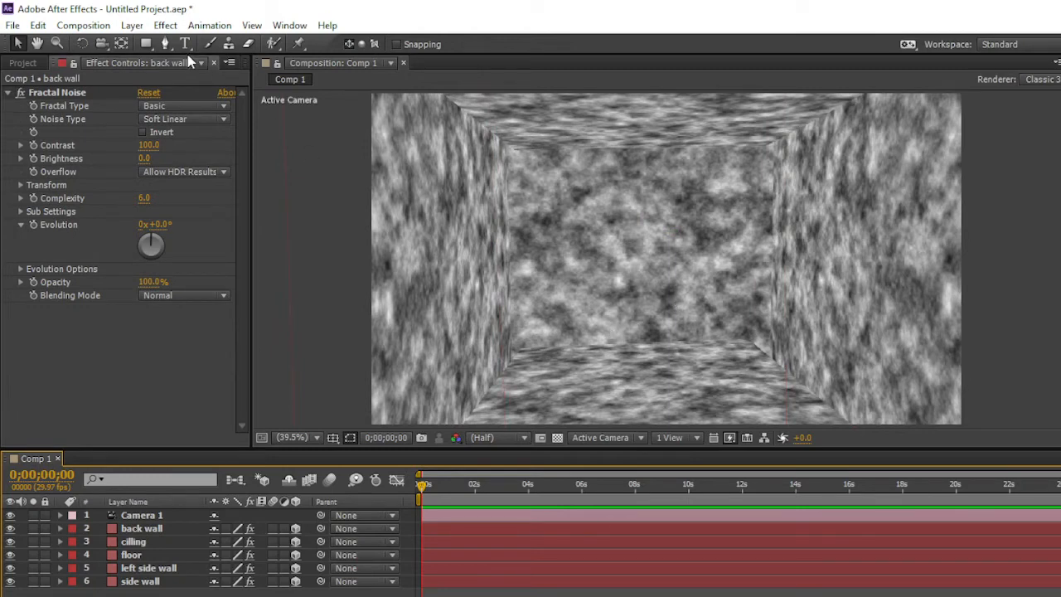
Start a new light layer and set its light color to a saturated red with a hue of 0°
click(133, 26)
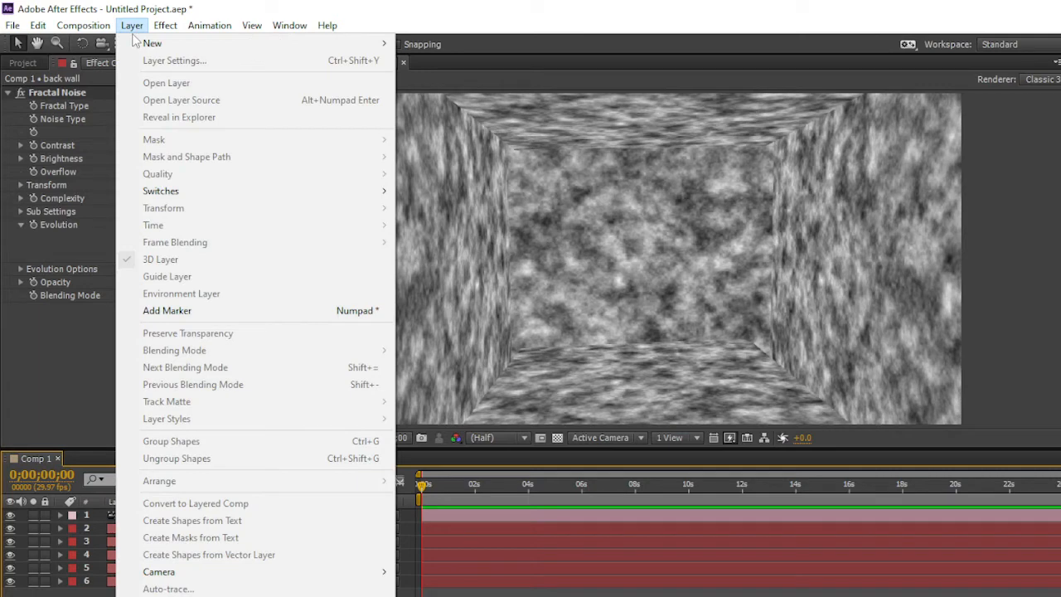
mouse_move(154, 43)
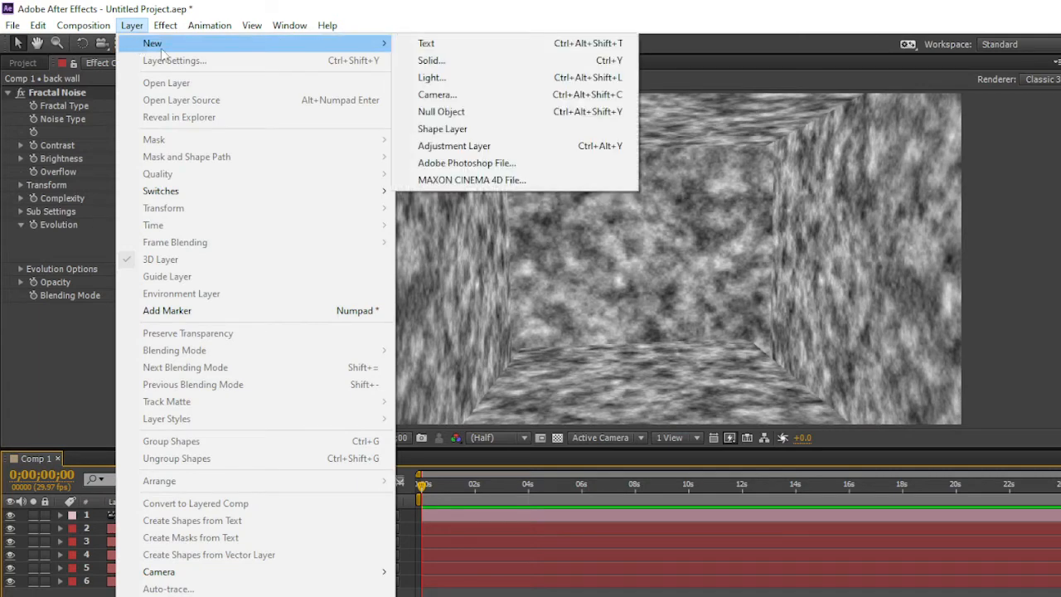
click(485, 79)
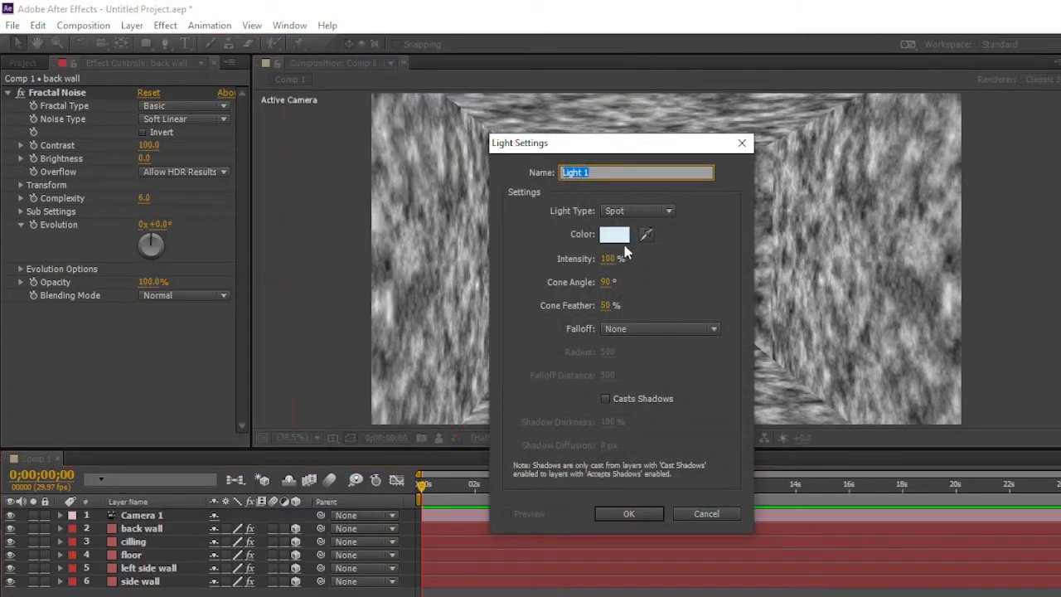
click(615, 234)
click(654, 289)
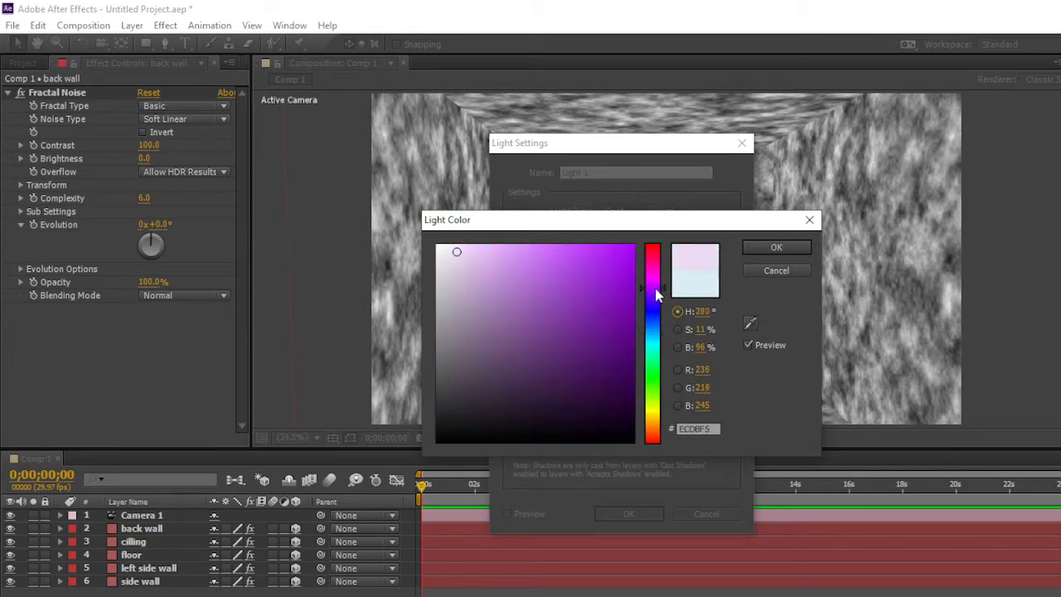
drag(657, 293, 649, 264)
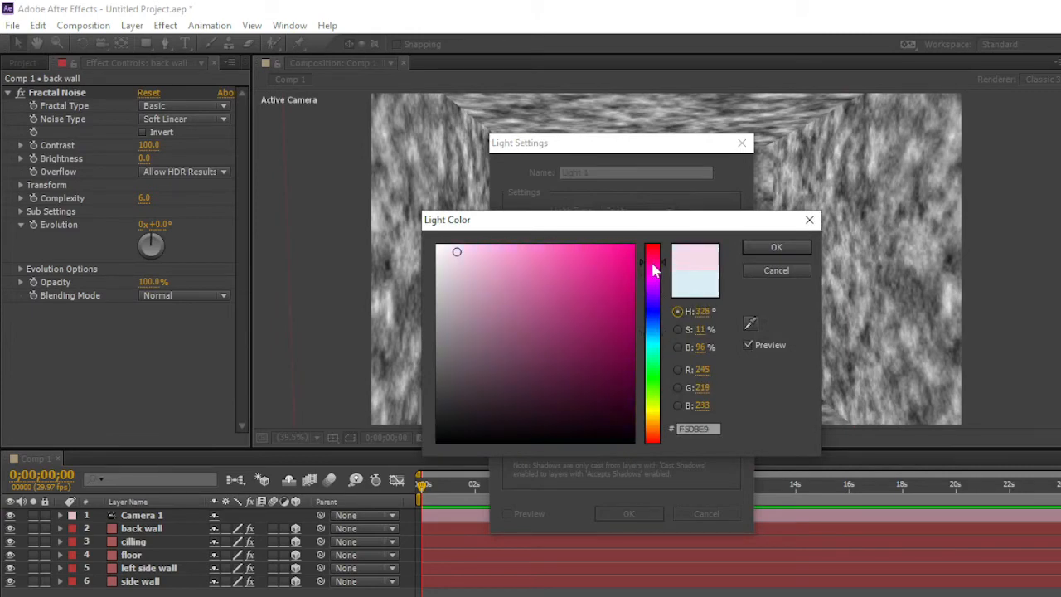
click(617, 274)
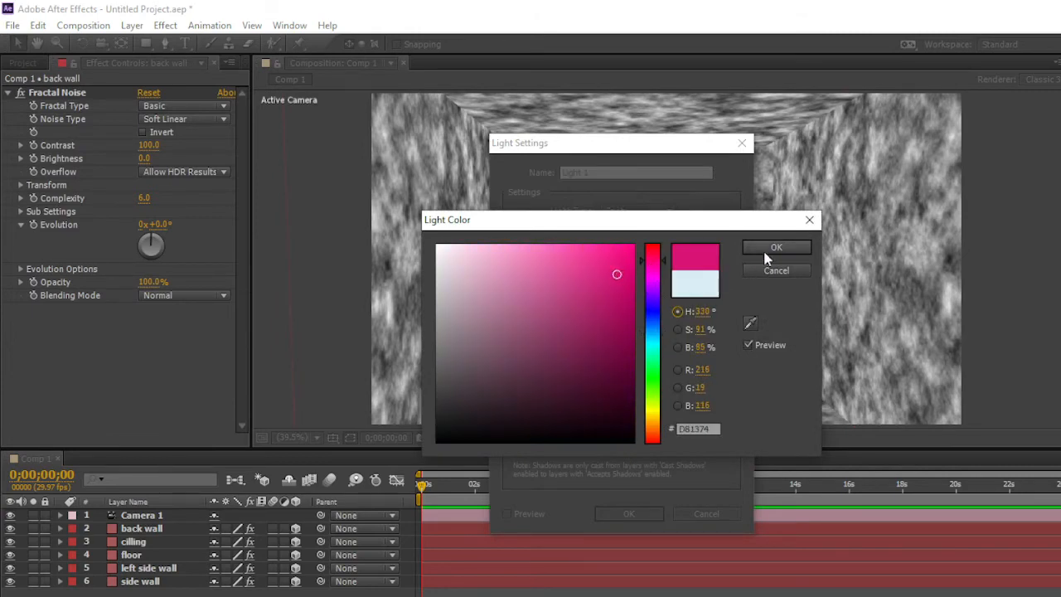
click(770, 250)
click(617, 239)
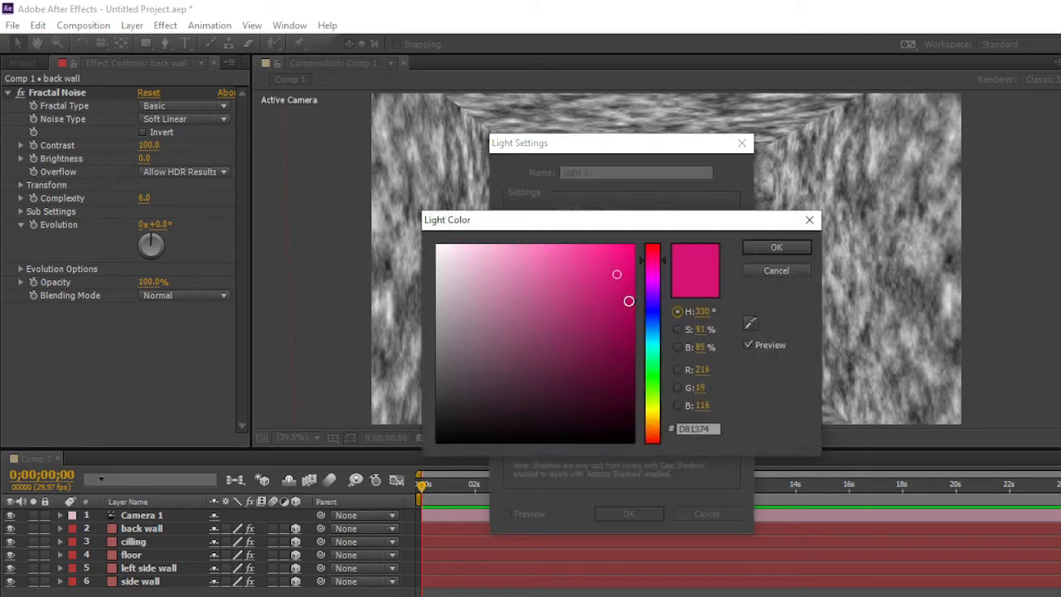
click(656, 444)
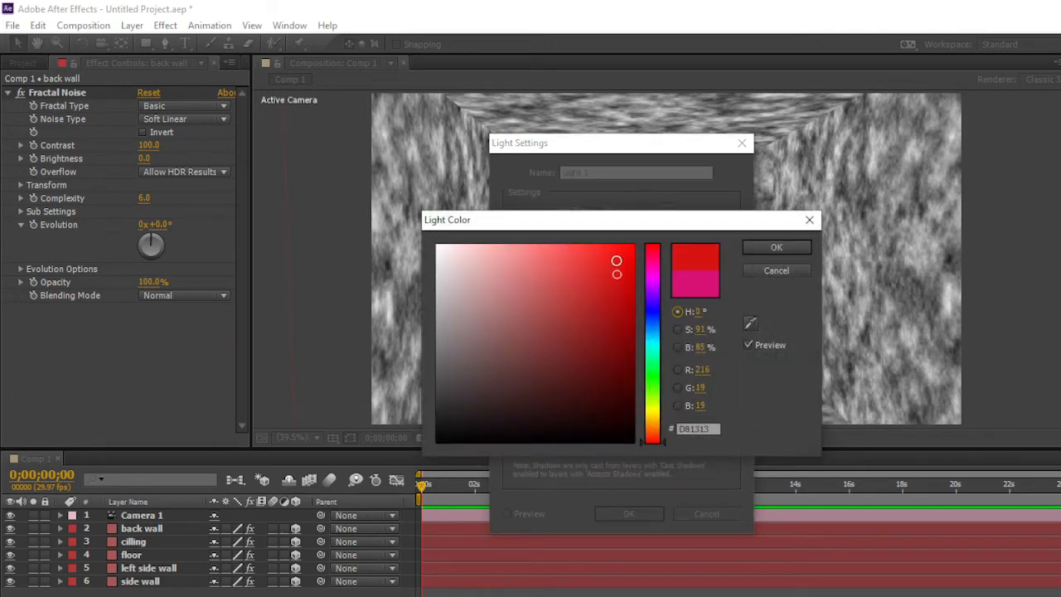
click(618, 268)
click(771, 249)
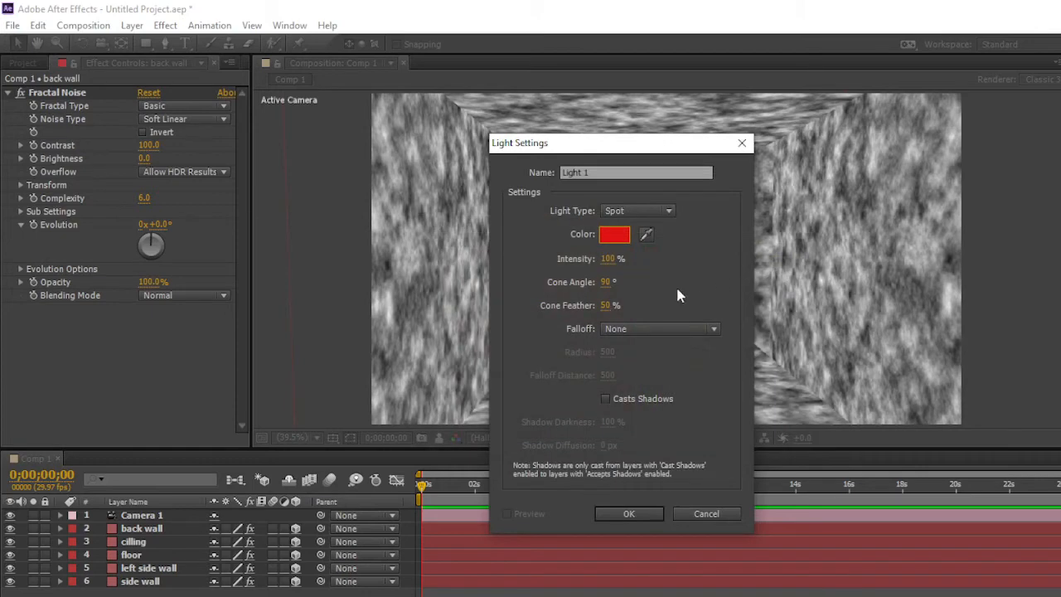
Set the new light's type to Ambient and create the light
click(651, 212)
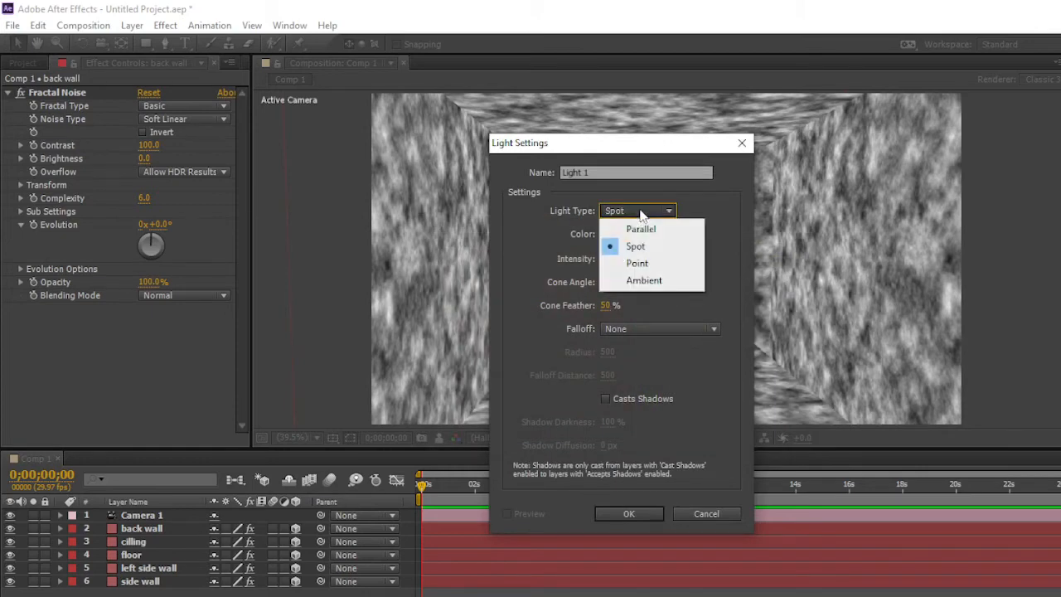
click(653, 282)
click(623, 514)
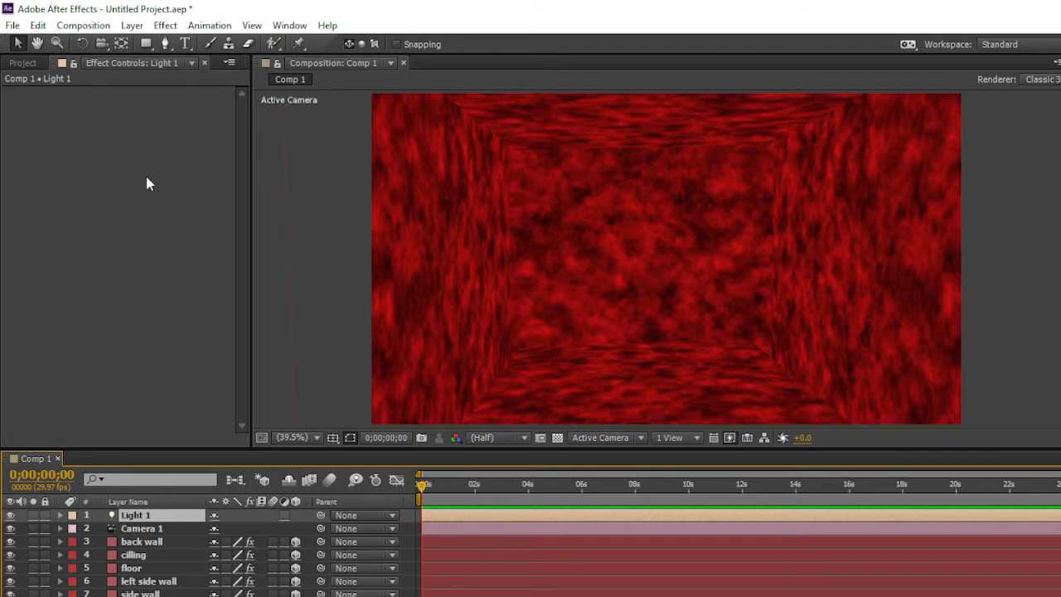
Reopen the settings of Light 1 and change its light type to Spot
click(132, 25)
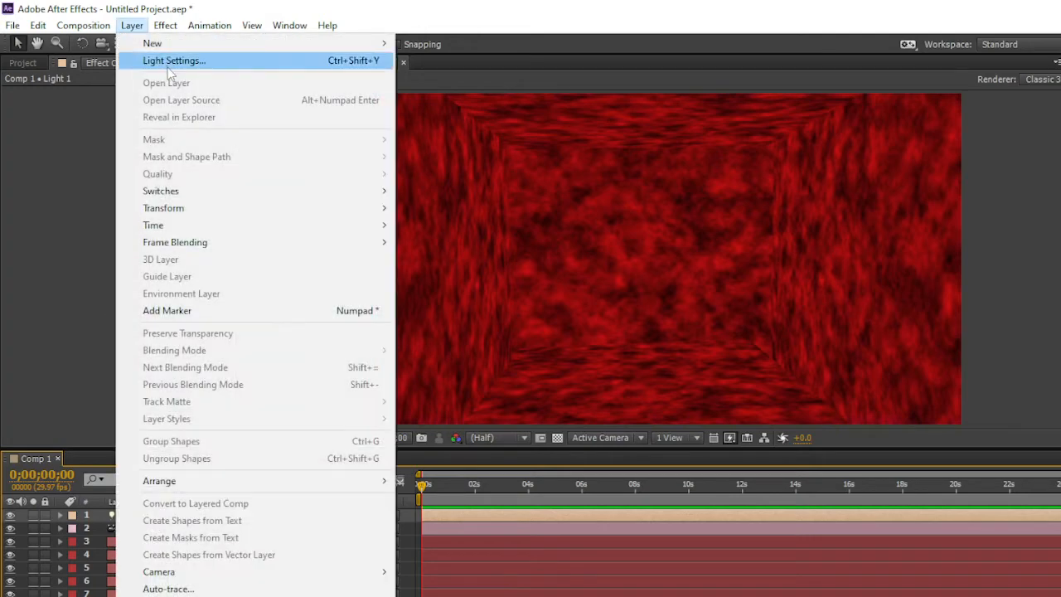
click(166, 63)
click(635, 212)
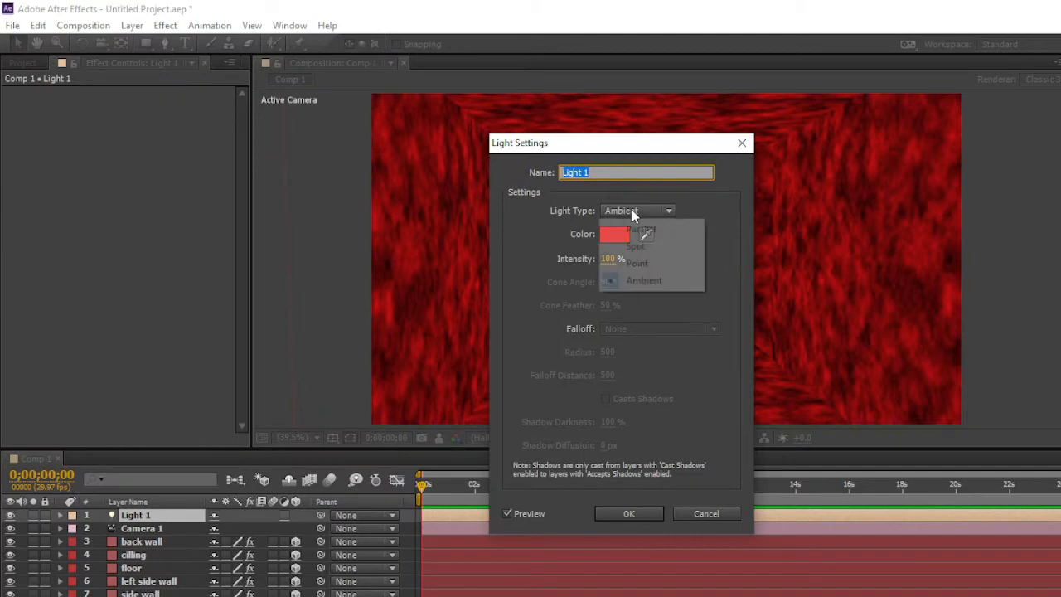
click(637, 246)
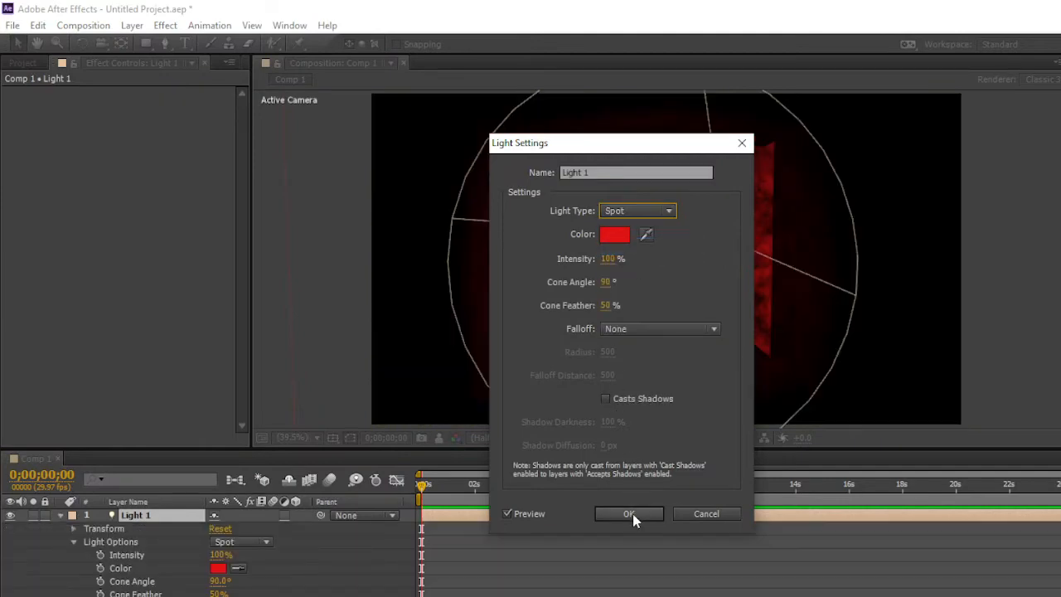
click(628, 514)
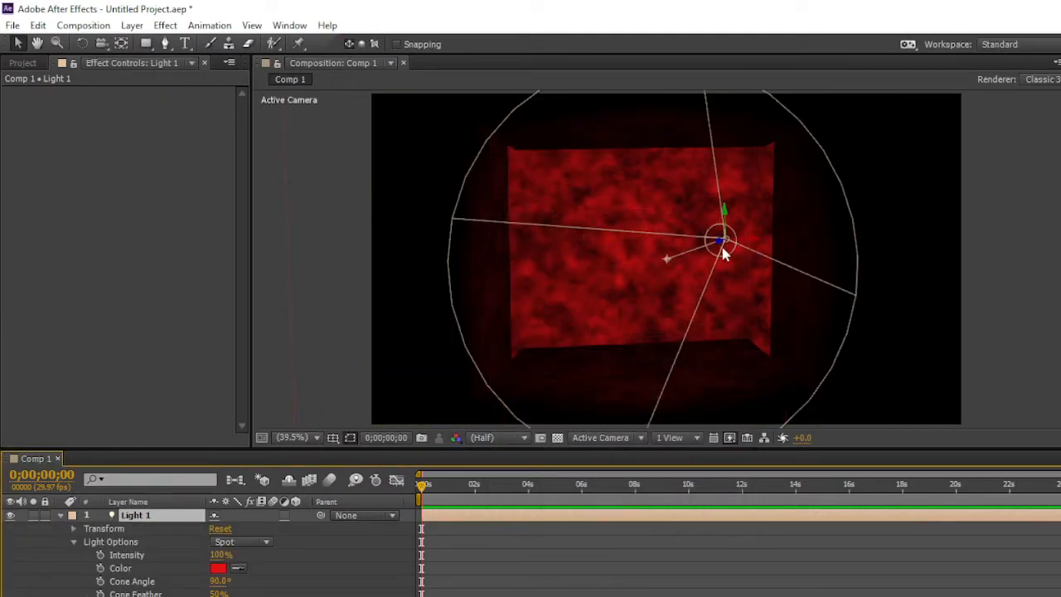
Nudge the spot light slightly sideways and set its color to the near-white FFF2F2
mouse_move(725, 237)
mouse_down()
mouse_move(948, 256)
mouse_move(621, 230)
mouse_move(952, 269)
mouse_move(708, 237)
mouse_up()
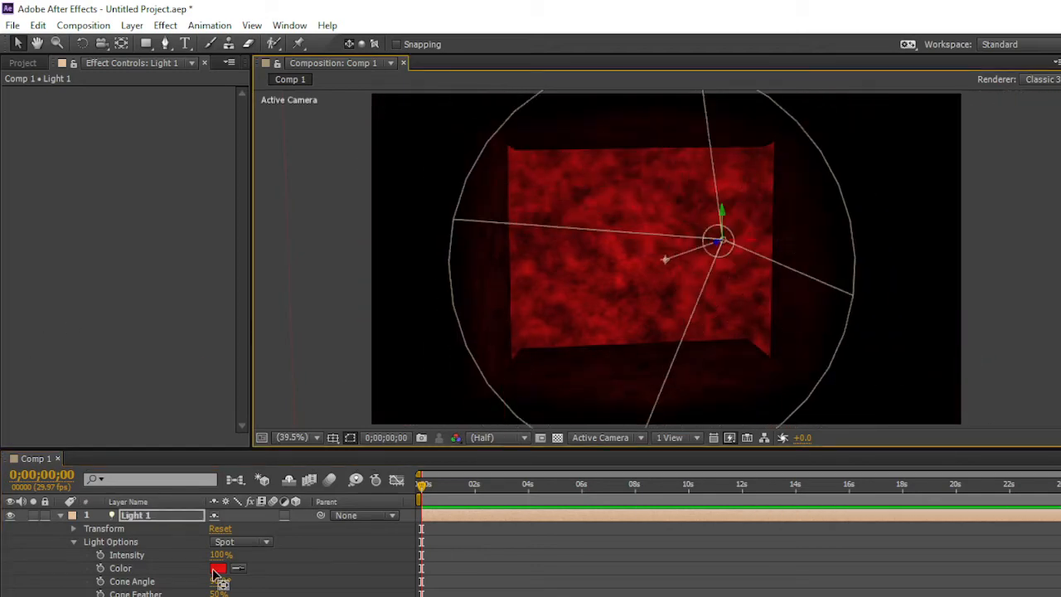
click(218, 568)
drag(498, 256, 448, 246)
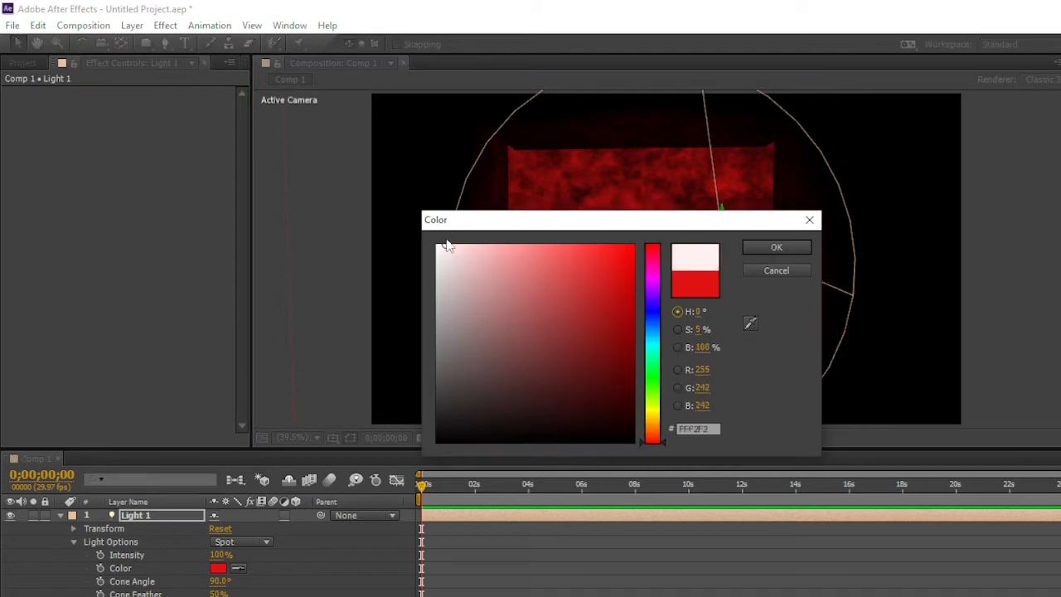
click(777, 248)
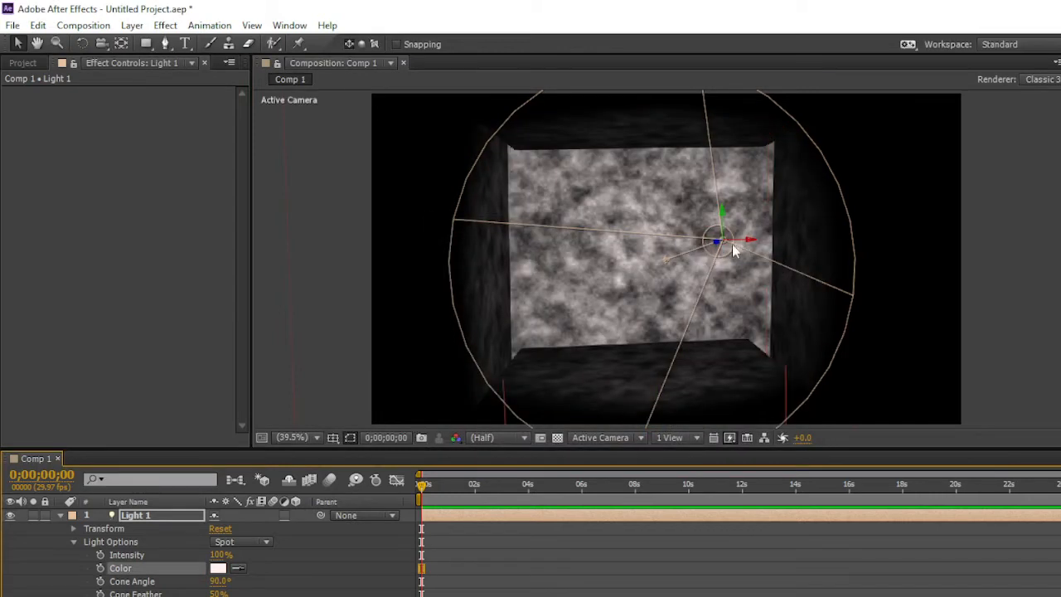
Move the spot light up toward the wall on the scene's right, collapse its properties and hide Light 1
drag(715, 240, 945, 328)
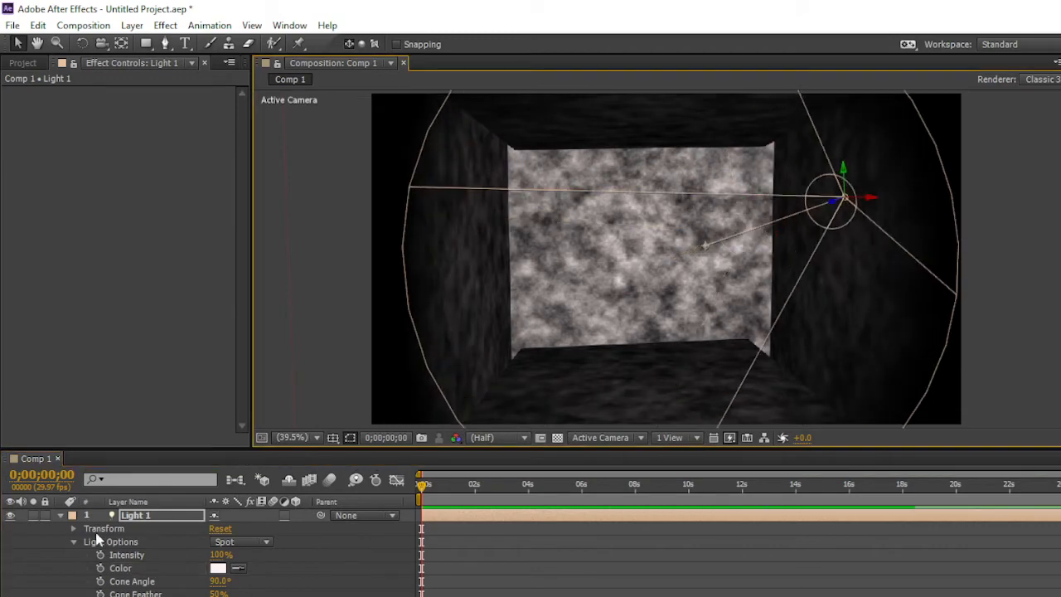
click(60, 516)
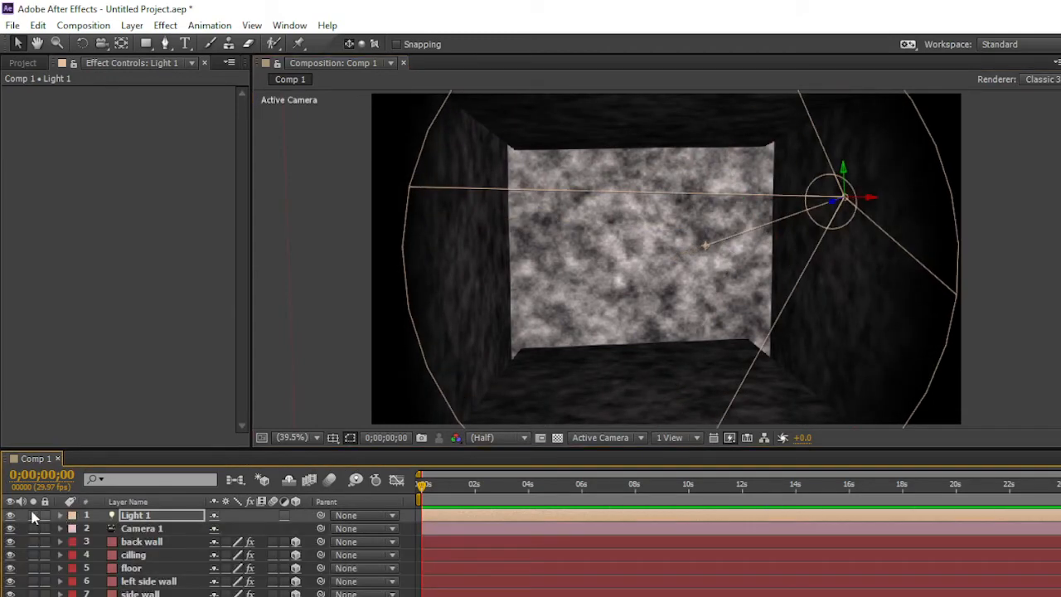
click(10, 516)
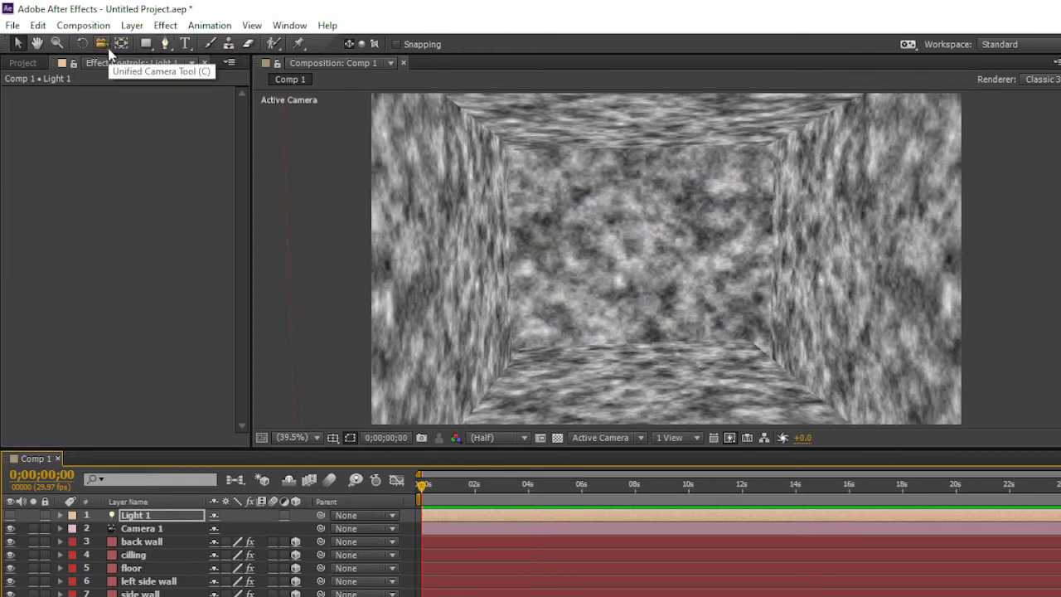
Widen the floor layer until its edges meet both side walls, closing the gaps along them
drag(110, 54, 160, 97)
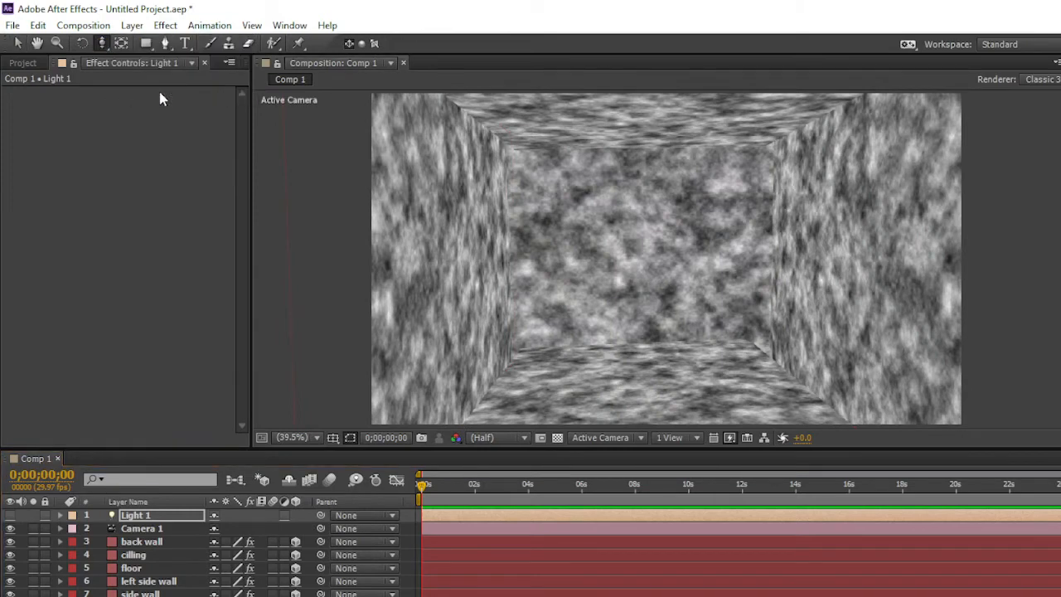
drag(704, 254, 657, 403)
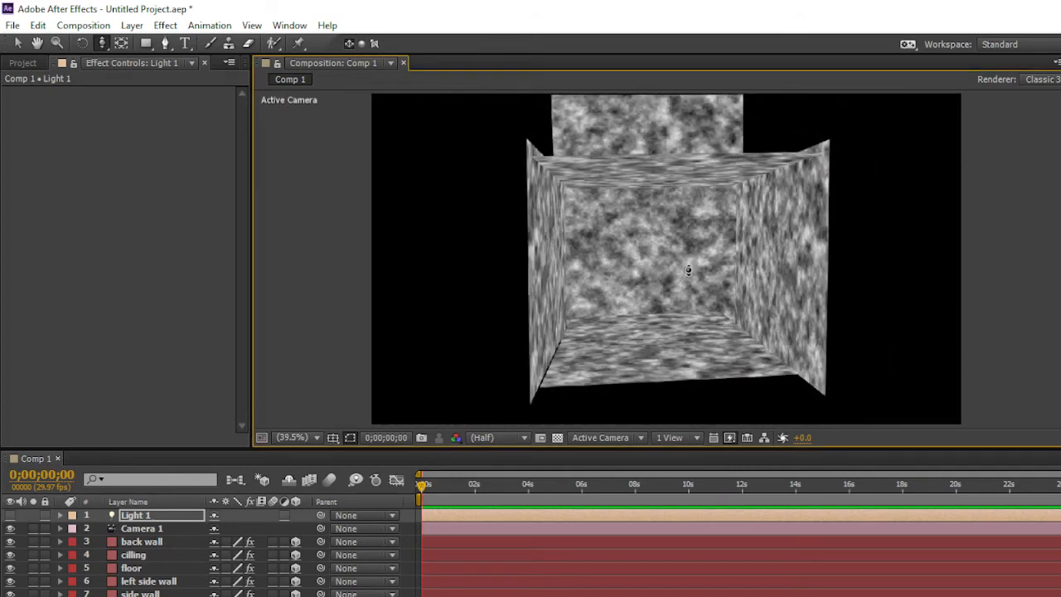
key(c)
mouse_move(709, 258)
mouse_down()
mouse_move(539, 255)
mouse_move(529, 232)
mouse_move(710, 278)
mouse_up()
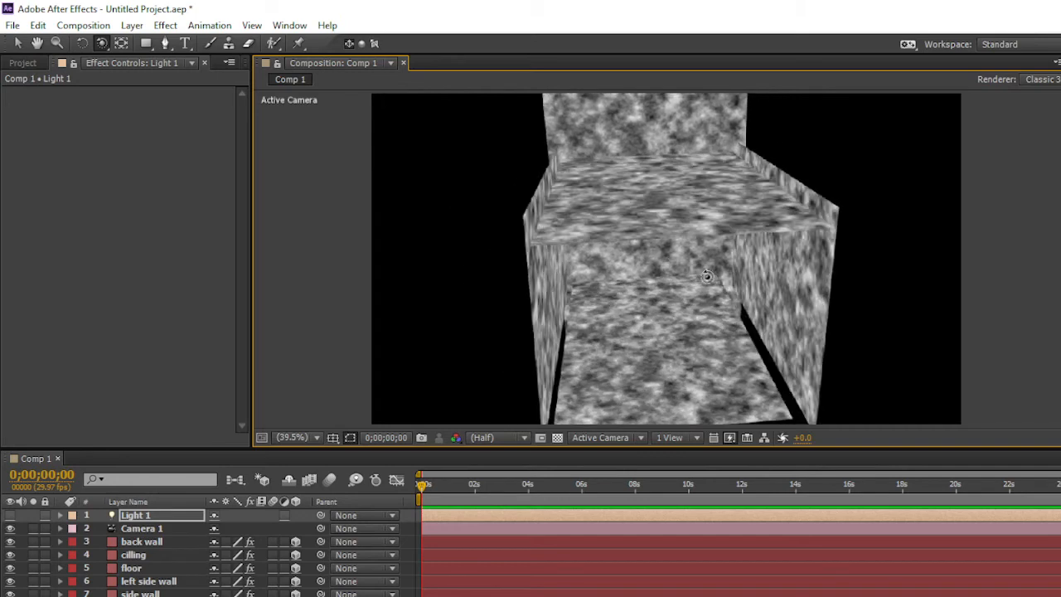
click(19, 44)
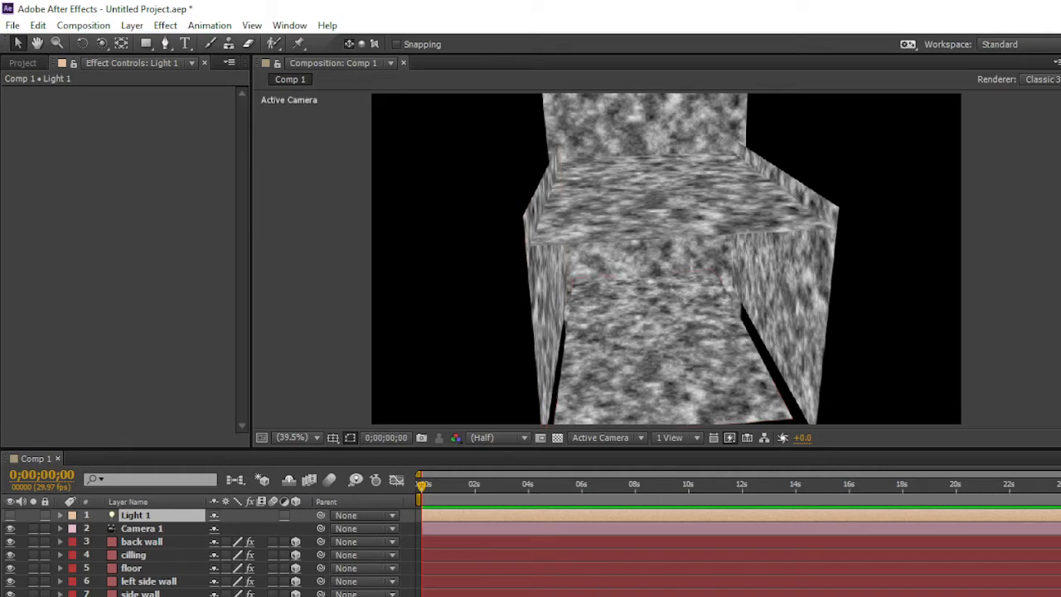
click(134, 568)
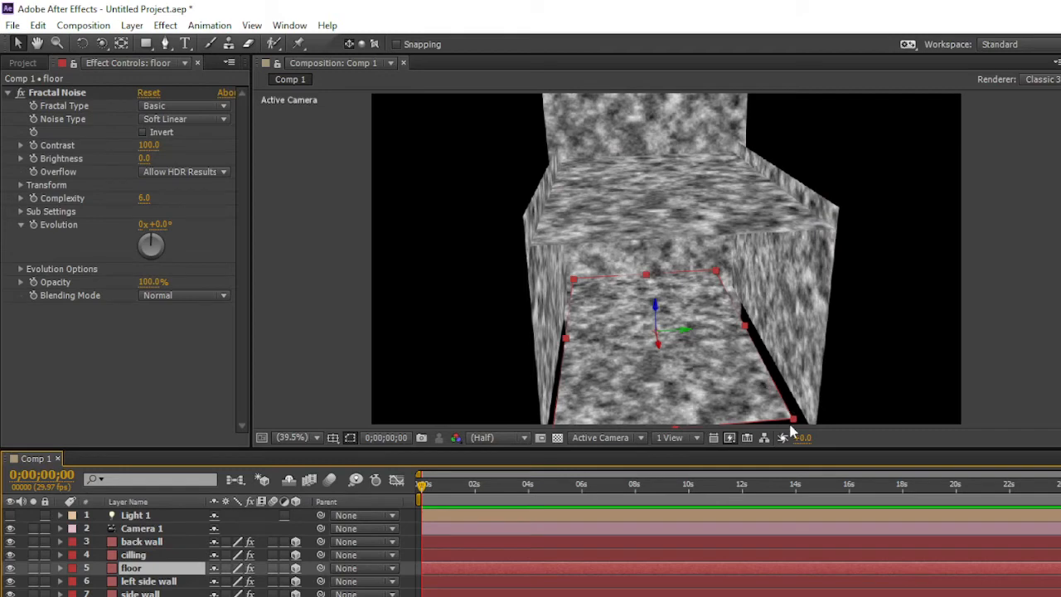
drag(794, 420, 825, 423)
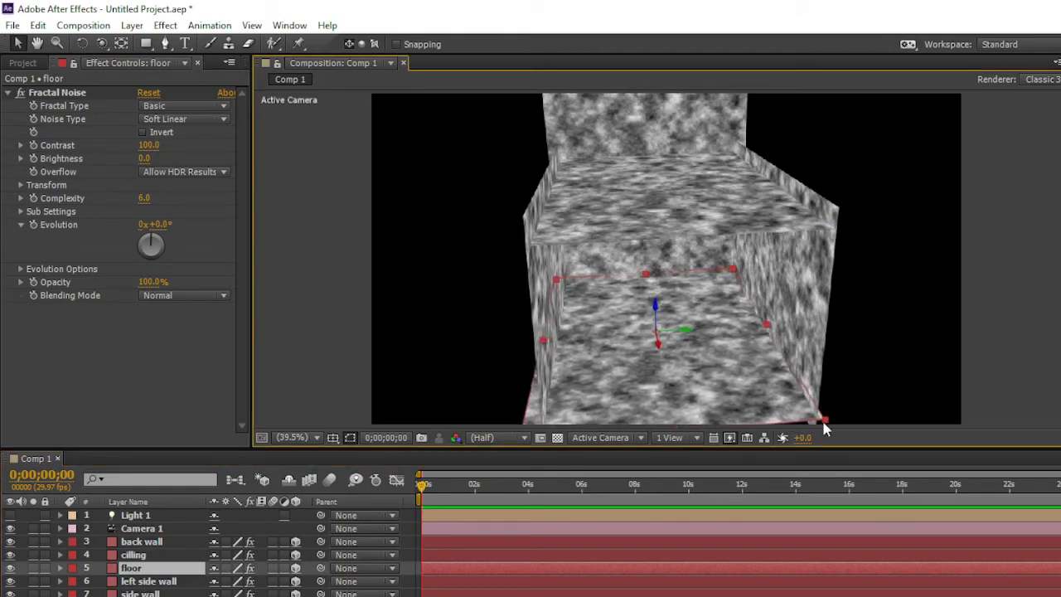
click(317, 382)
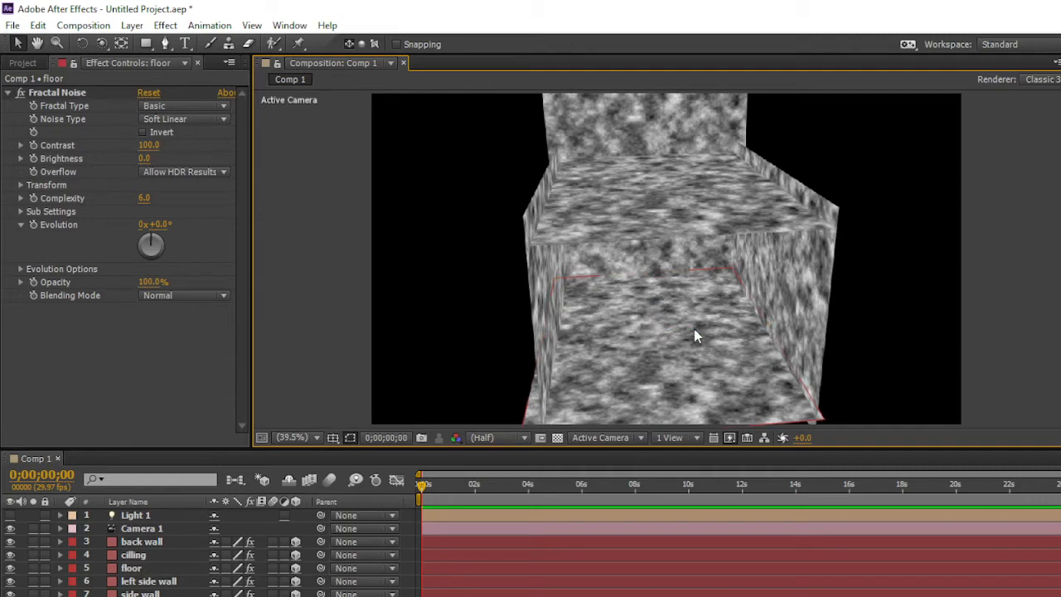
Widen the cilling layer so that it extends past both side walls of the room
click(101, 43)
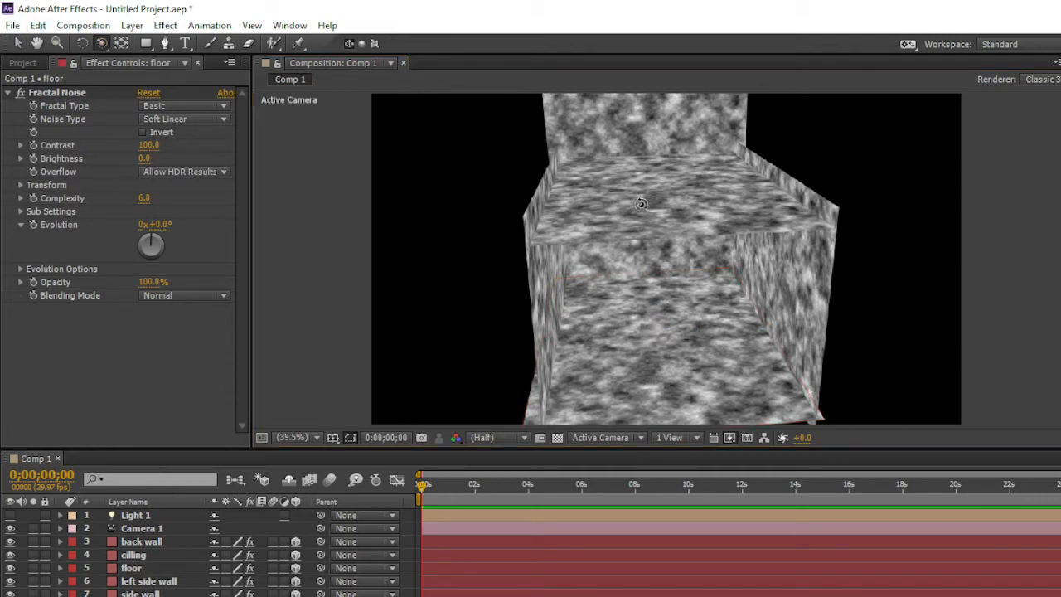
drag(643, 244, 622, 207)
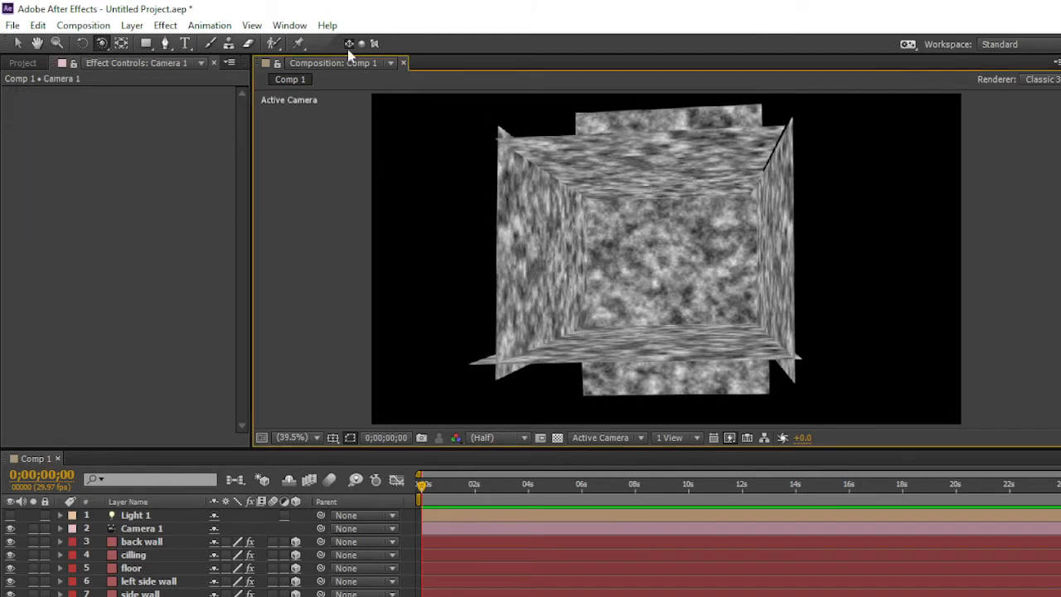
click(17, 44)
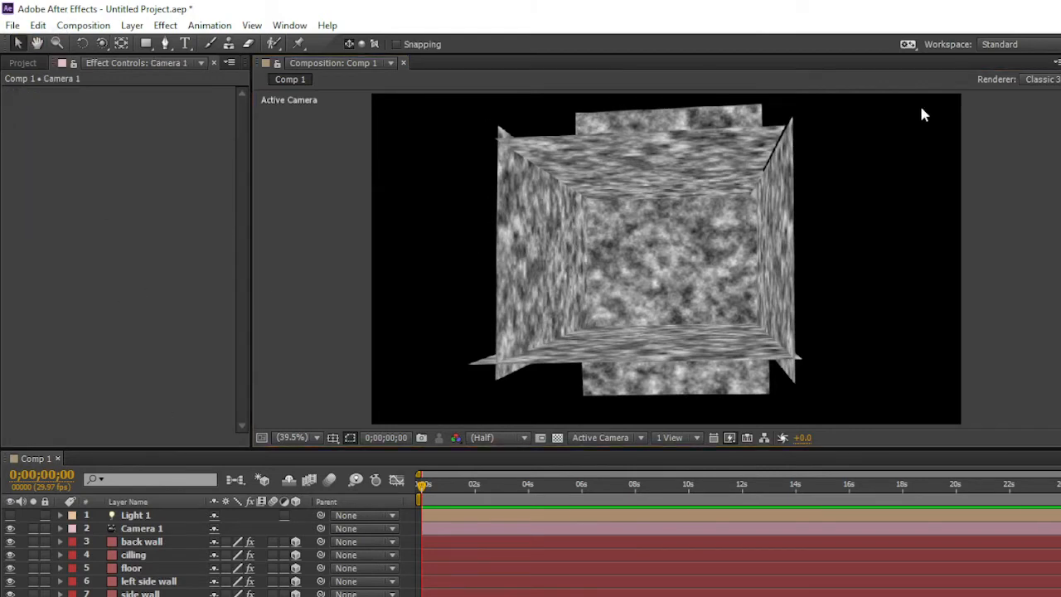
click(133, 545)
click(140, 554)
click(135, 554)
drag(758, 176, 793, 175)
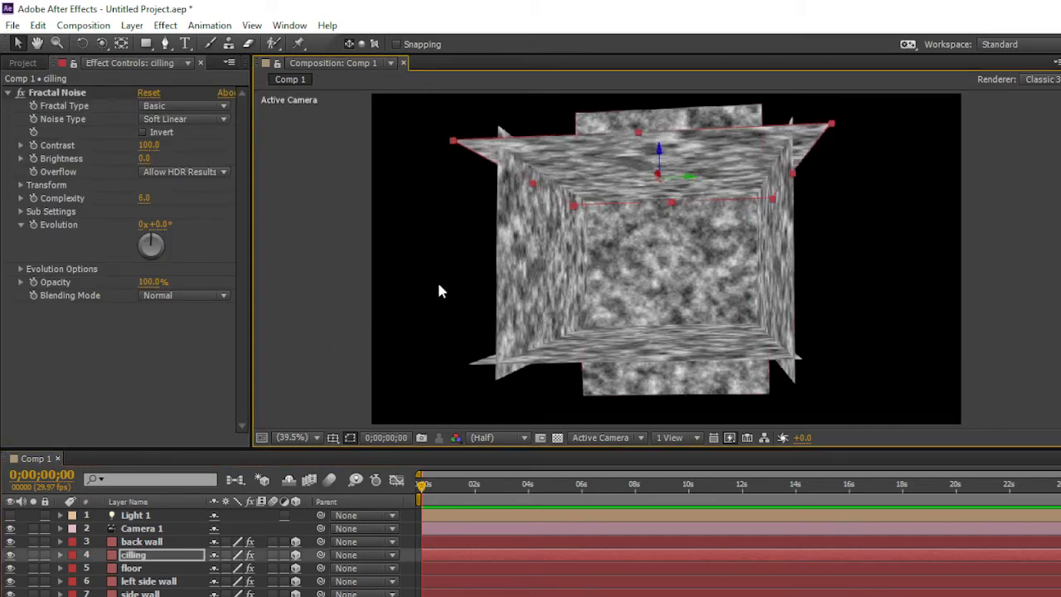
Apply the Motion Tile effect to the cilling layer
click(101, 43)
mouse_move(707, 269)
mouse_down()
mouse_move(705, 282)
mouse_move(540, 279)
mouse_move(746, 278)
mouse_move(693, 284)
mouse_up()
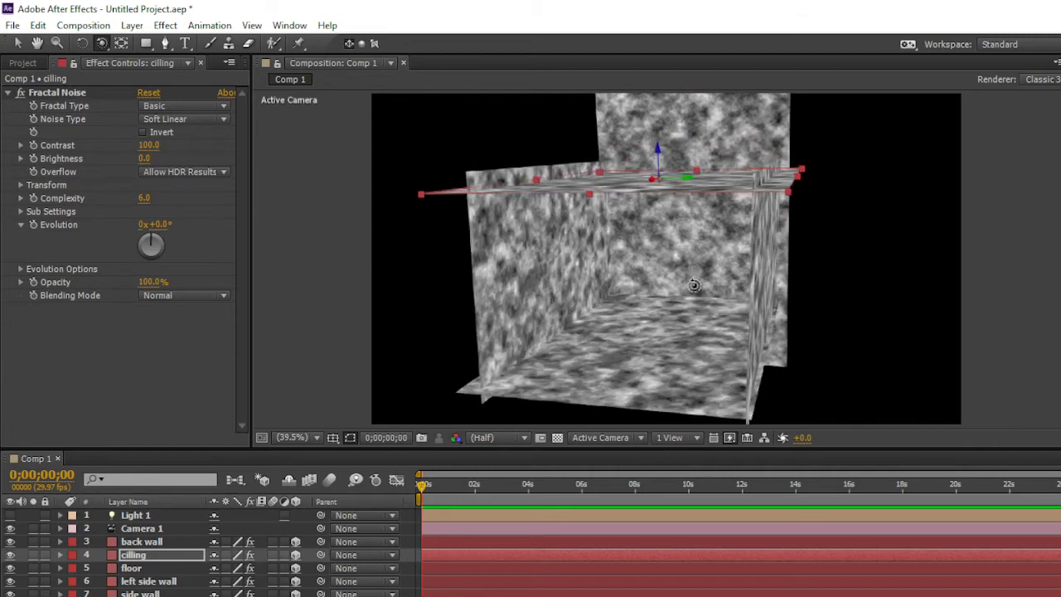
click(15, 44)
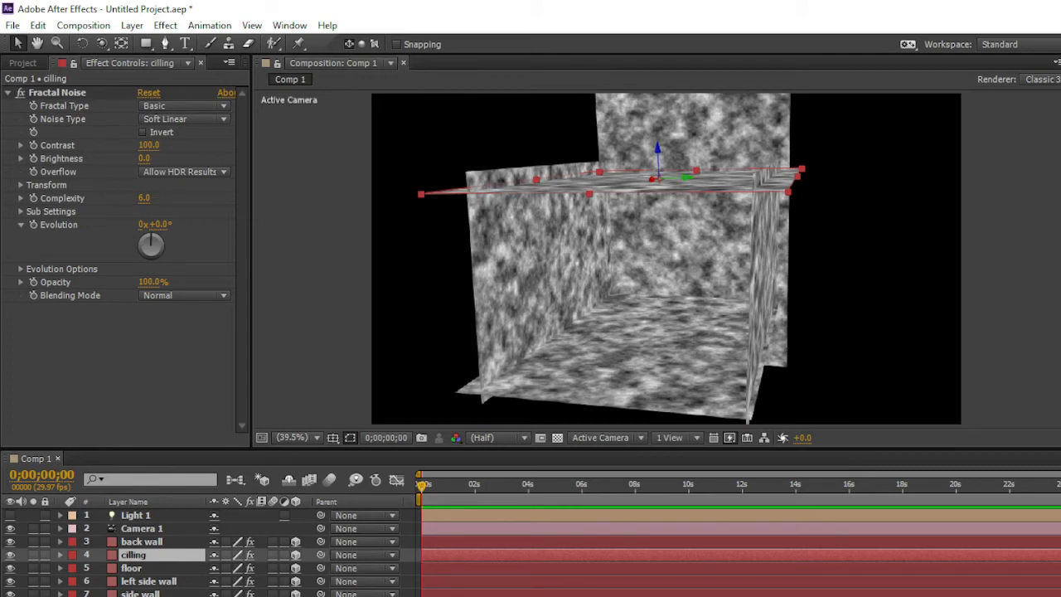
drag(1060, 361, 659, 179)
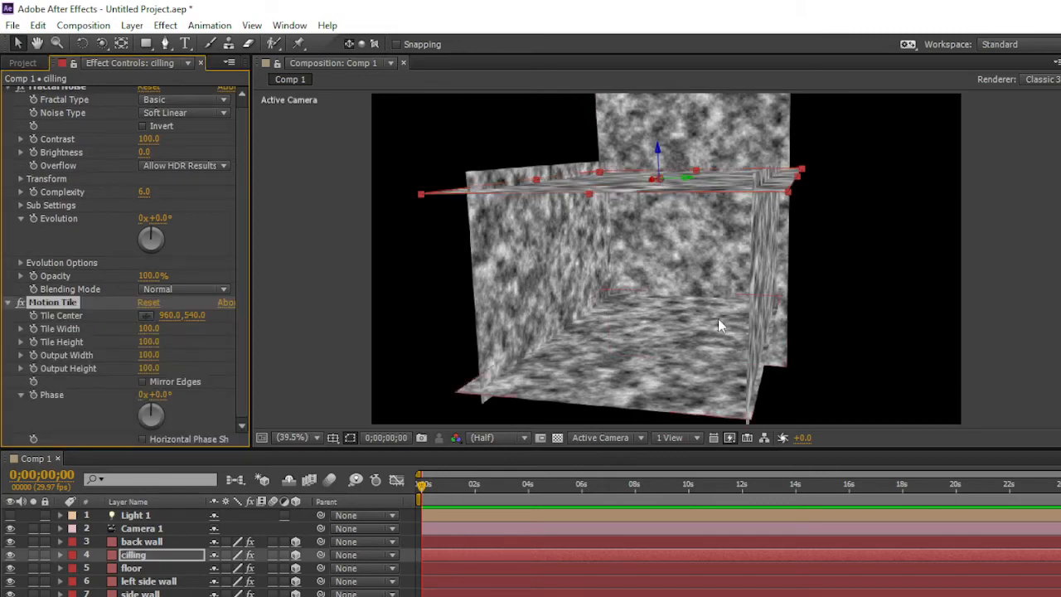
Set the Motion Tile effect's Output Width to 500 on the cilling layer
click(148, 344)
text(500)
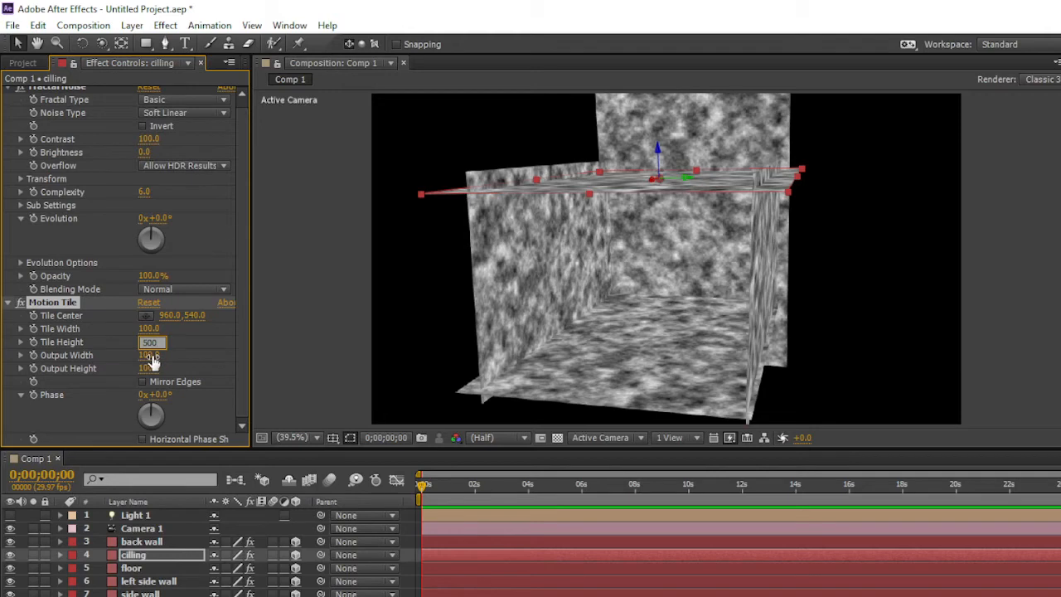
click(149, 356)
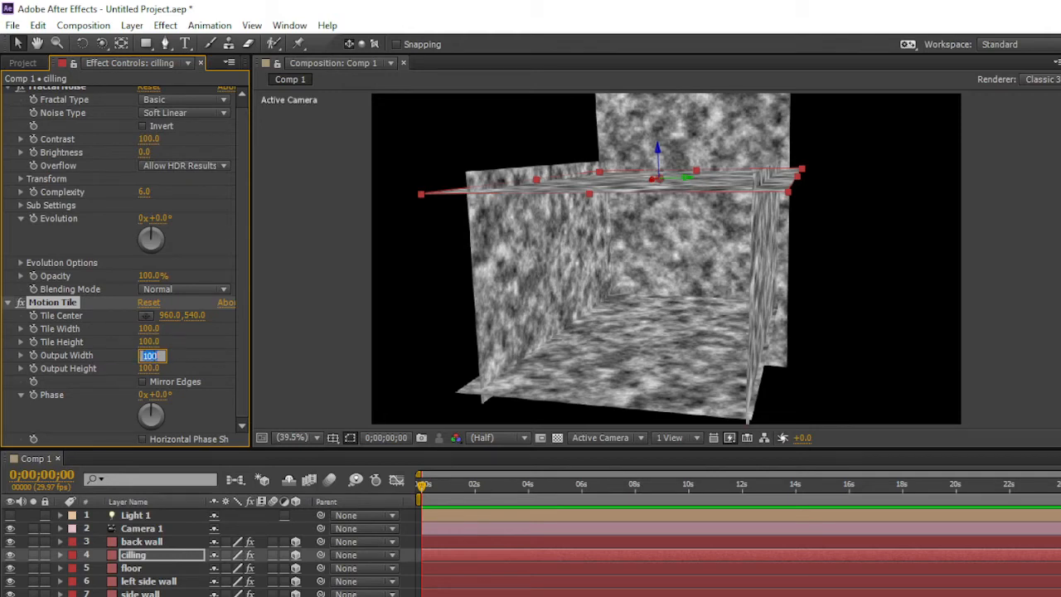
text(500)
key(Return)
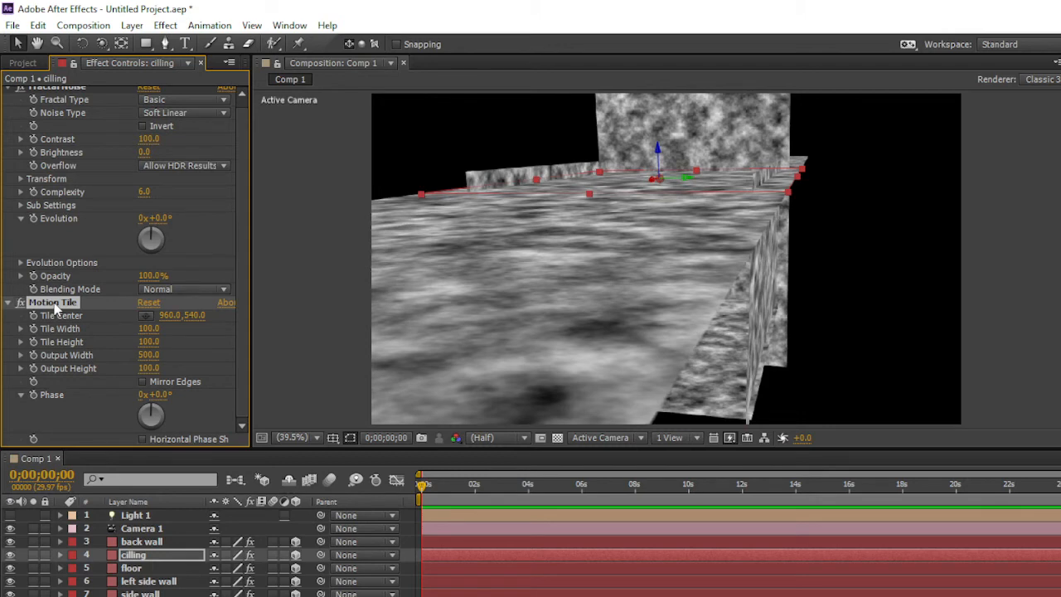
Copy the cilling layer's Motion Tile effect onto the back wall, floor, left side wall and side wall layers
click(42, 25)
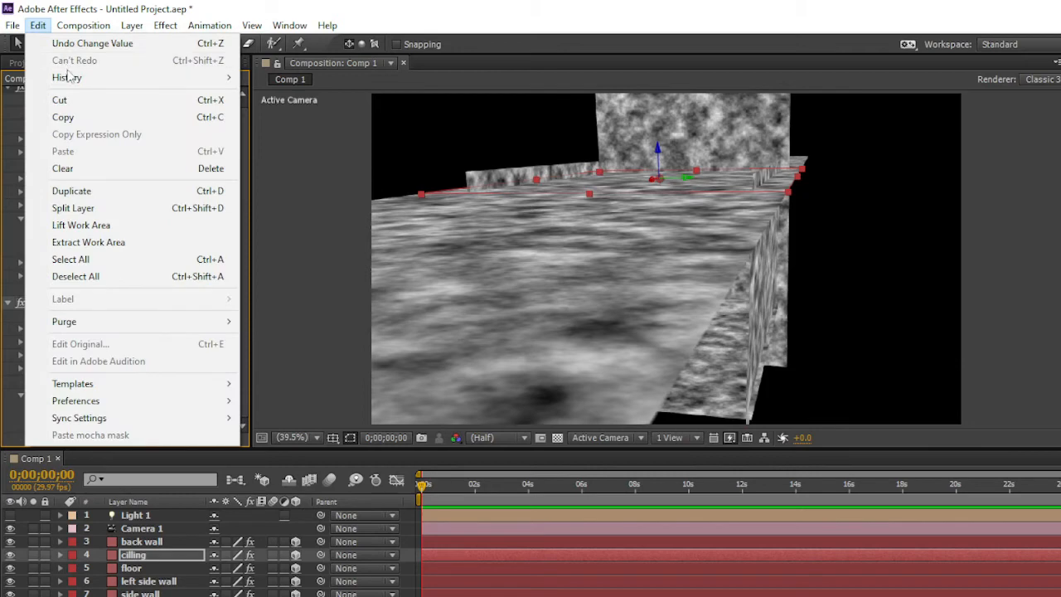
click(75, 118)
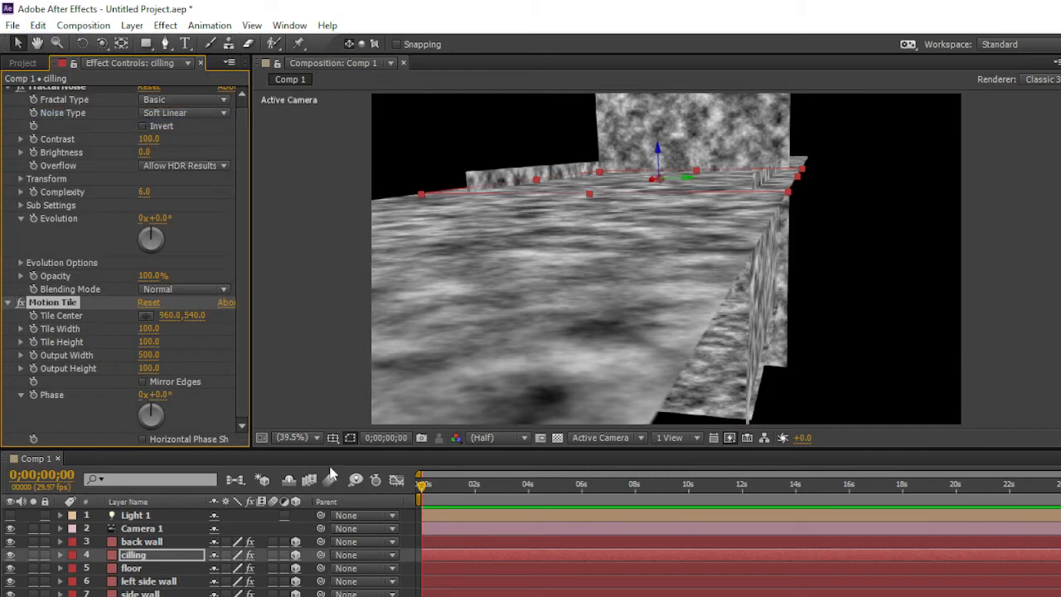
click(149, 544)
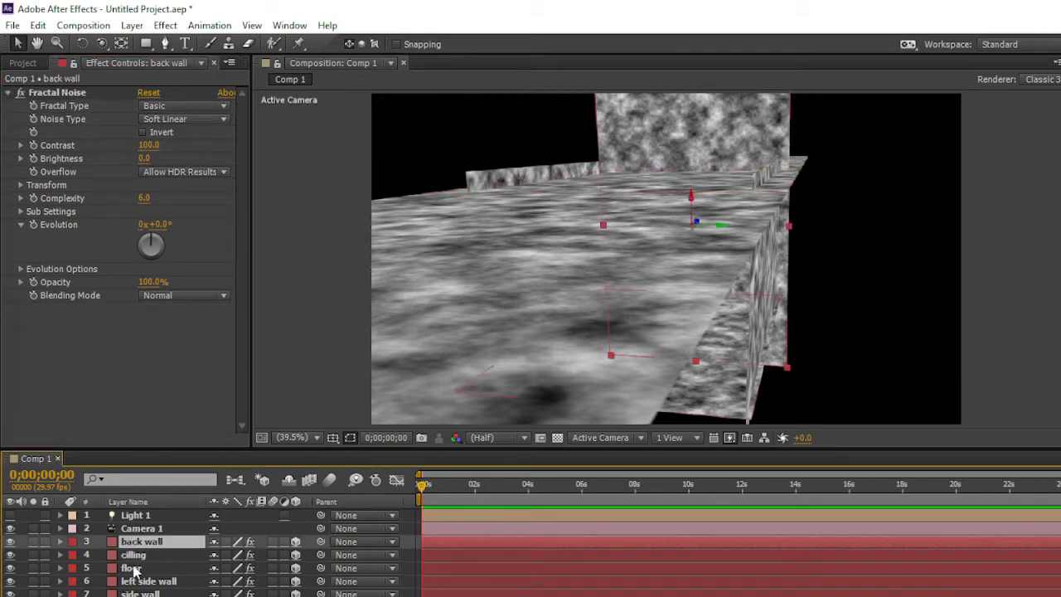
ctrl+click(134, 570)
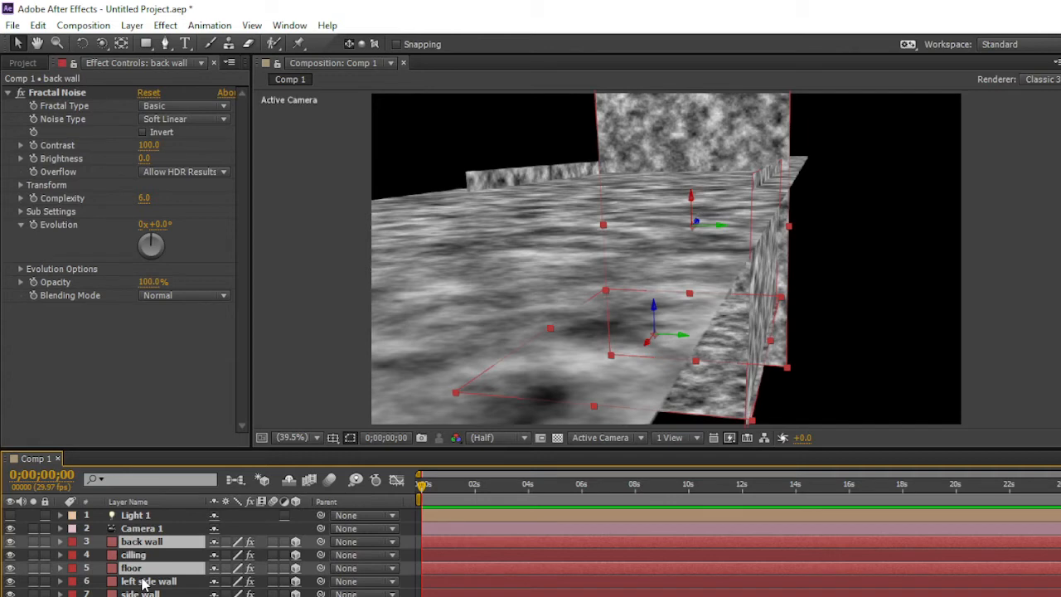
ctrl+click(143, 583)
ctrl+click(145, 593)
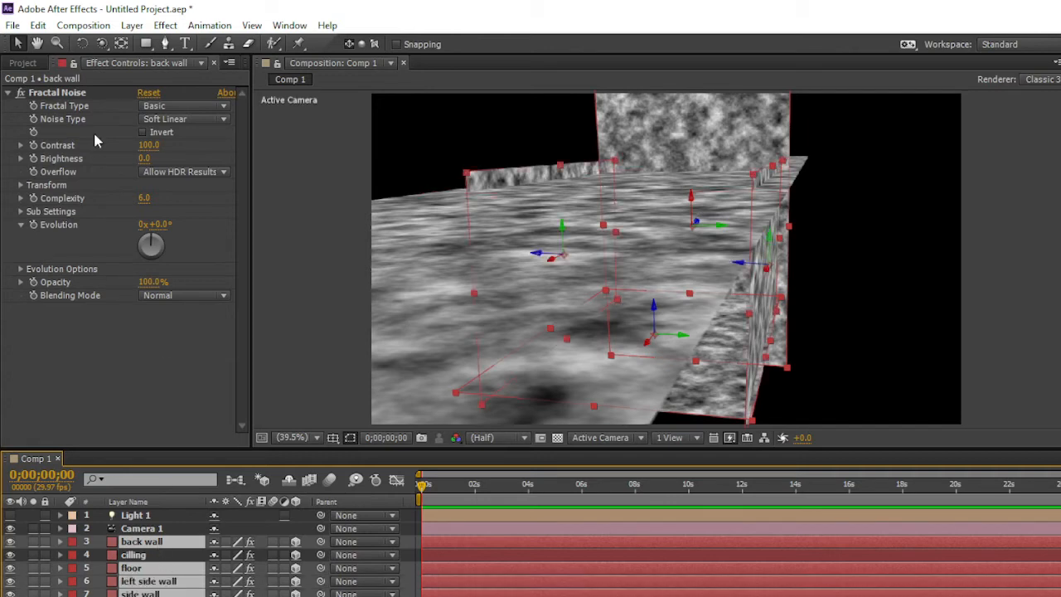
click(38, 25)
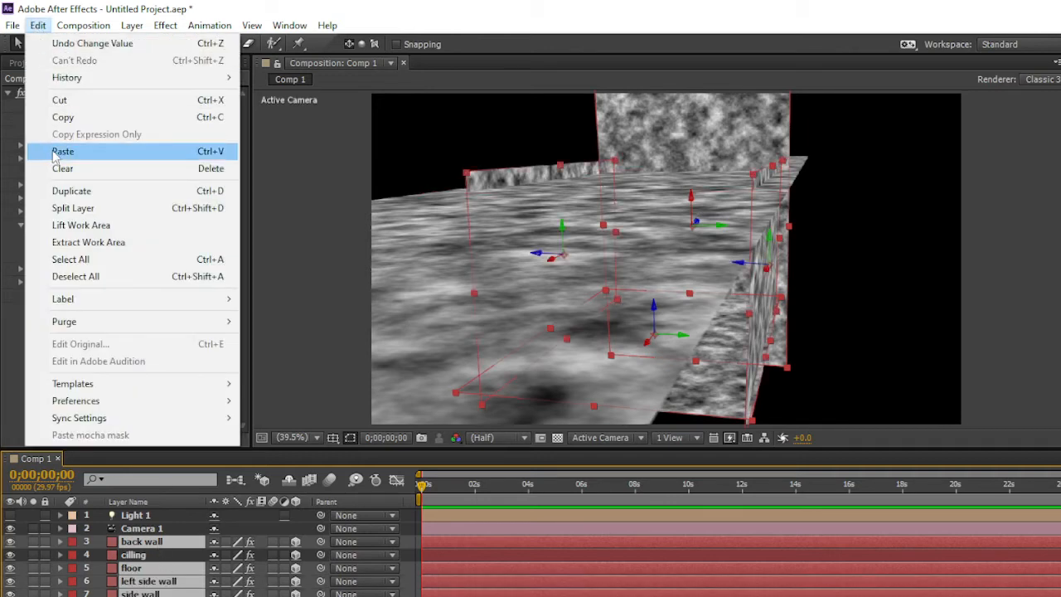
click(62, 152)
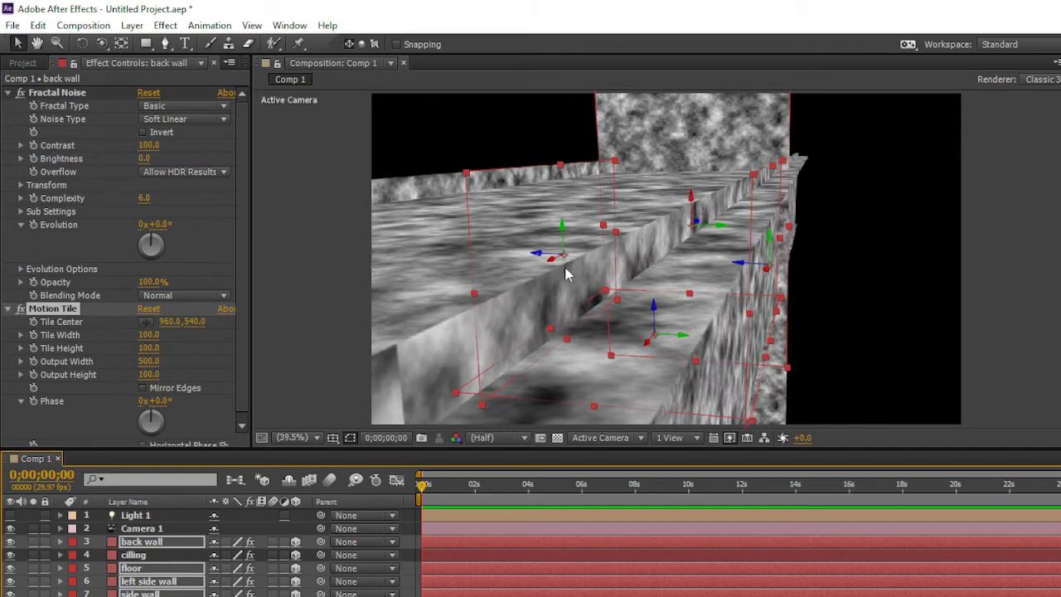
Orbit and reposition the camera inside the room so that it faces the back wall between the tiled walls
click(101, 43)
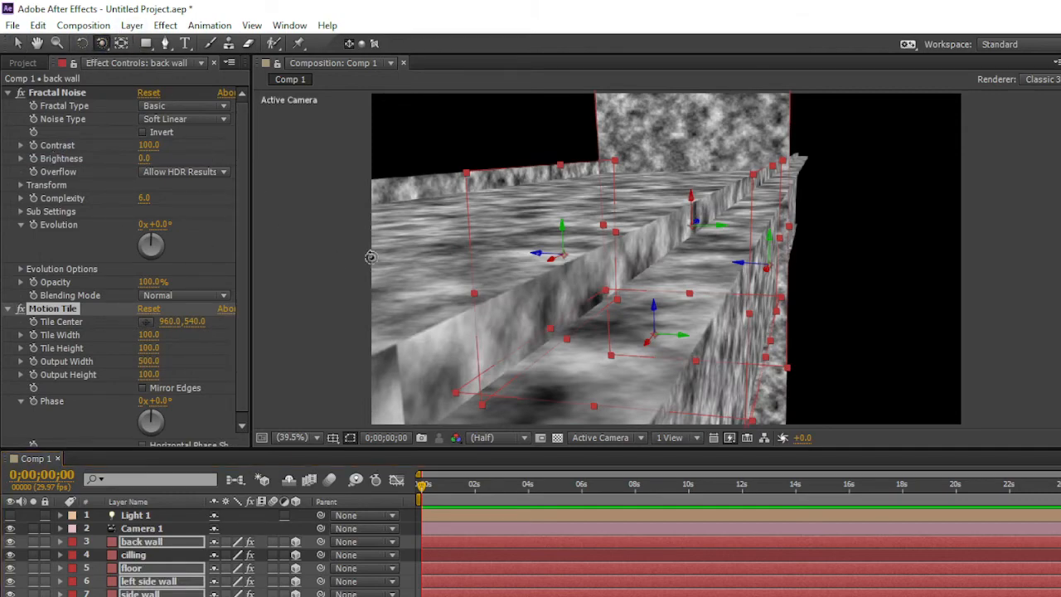
drag(438, 302, 443, 278)
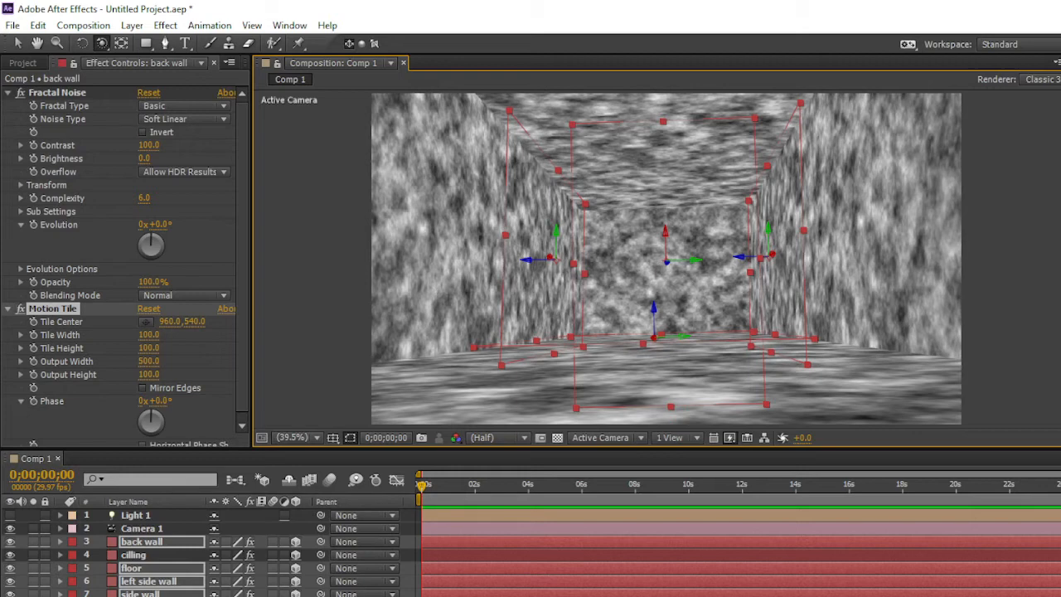
click(656, 596)
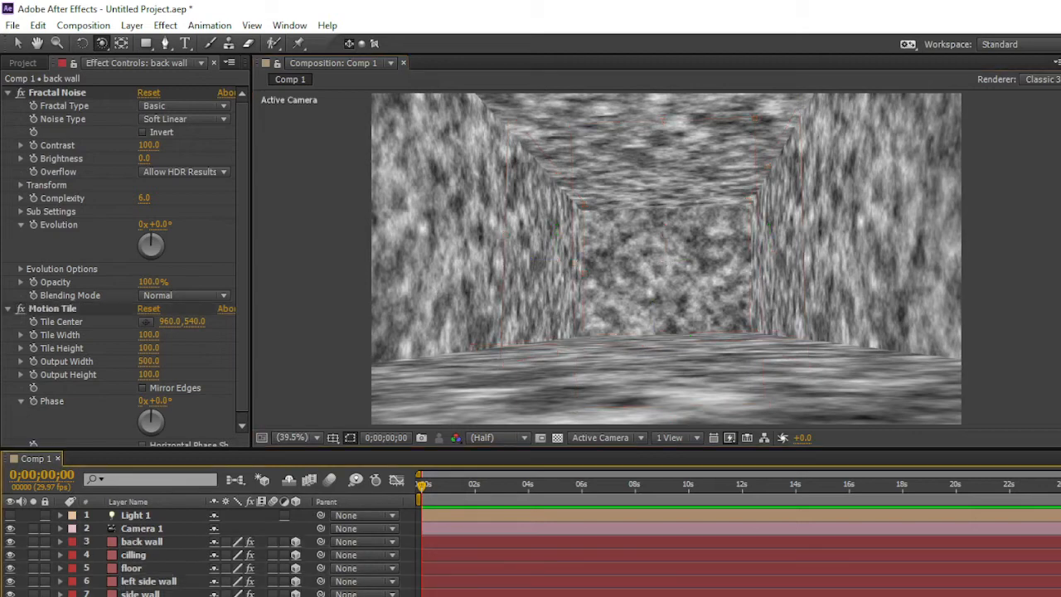
click(106, 46)
drag(634, 263, 652, 312)
key(c)
key(c)
key(c)
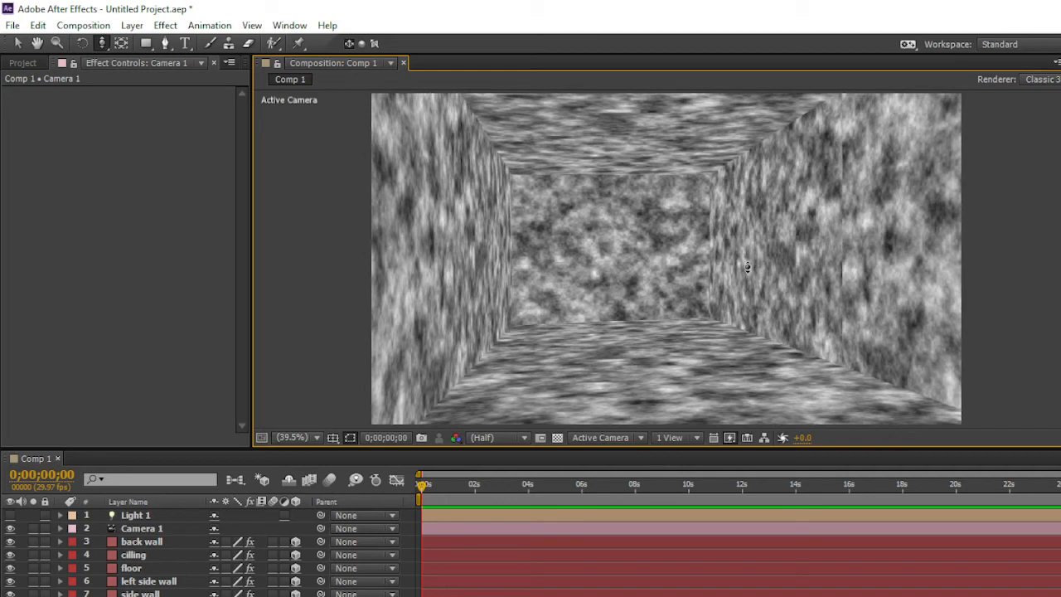
click(17, 43)
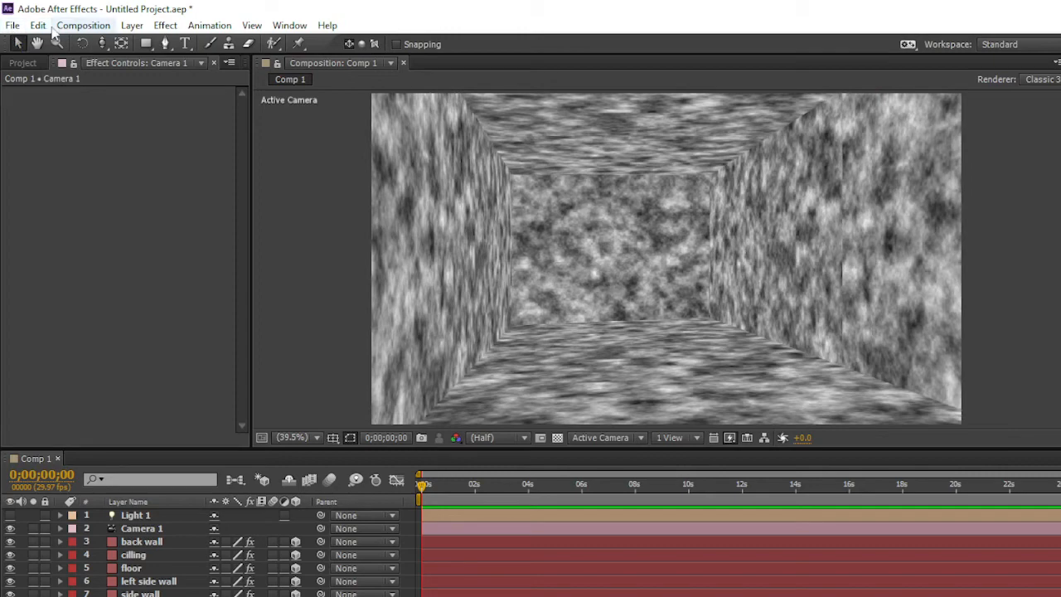
Save the project on the Desktop under the new name "3d room tutorial"
click(12, 25)
mouse_move(41, 168)
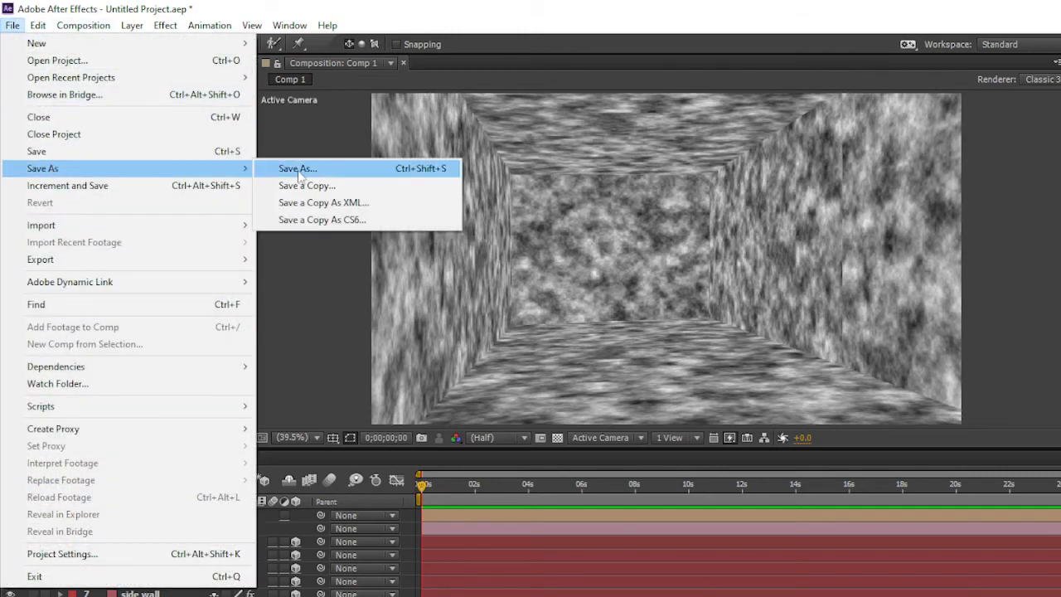
click(304, 170)
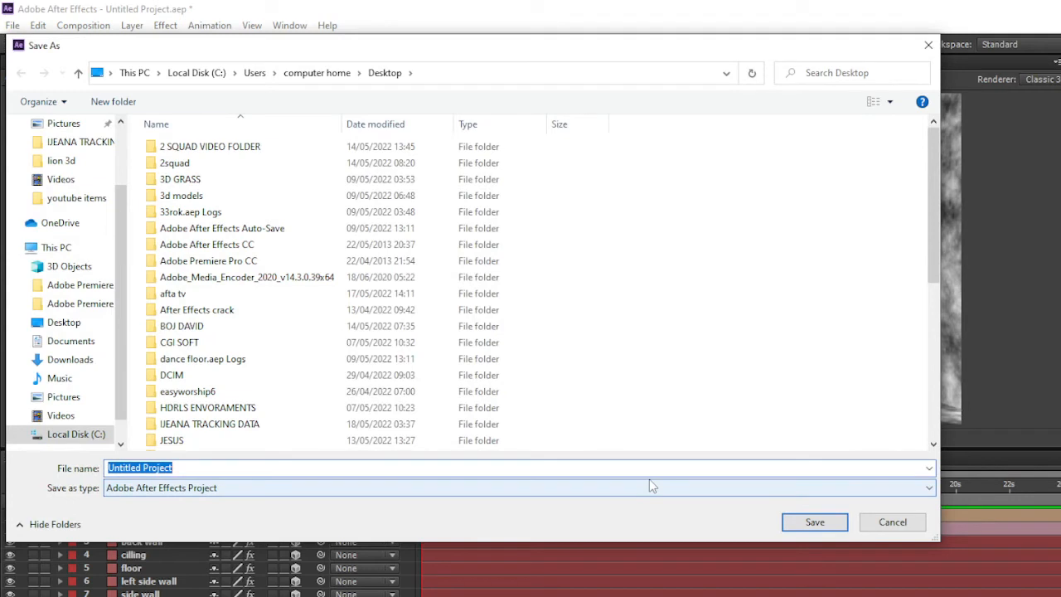
text(3d )
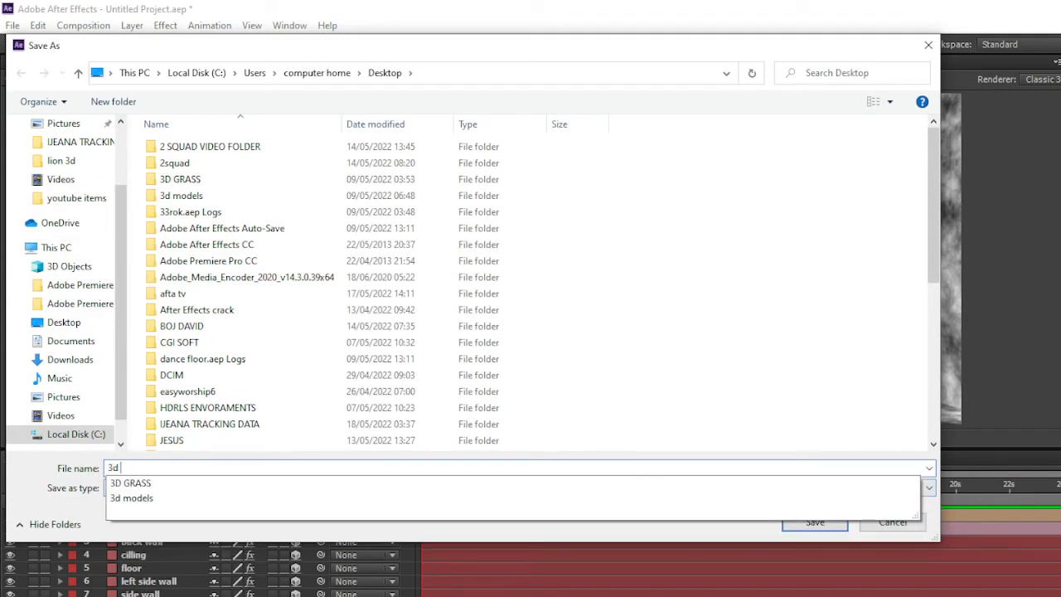
text(room)
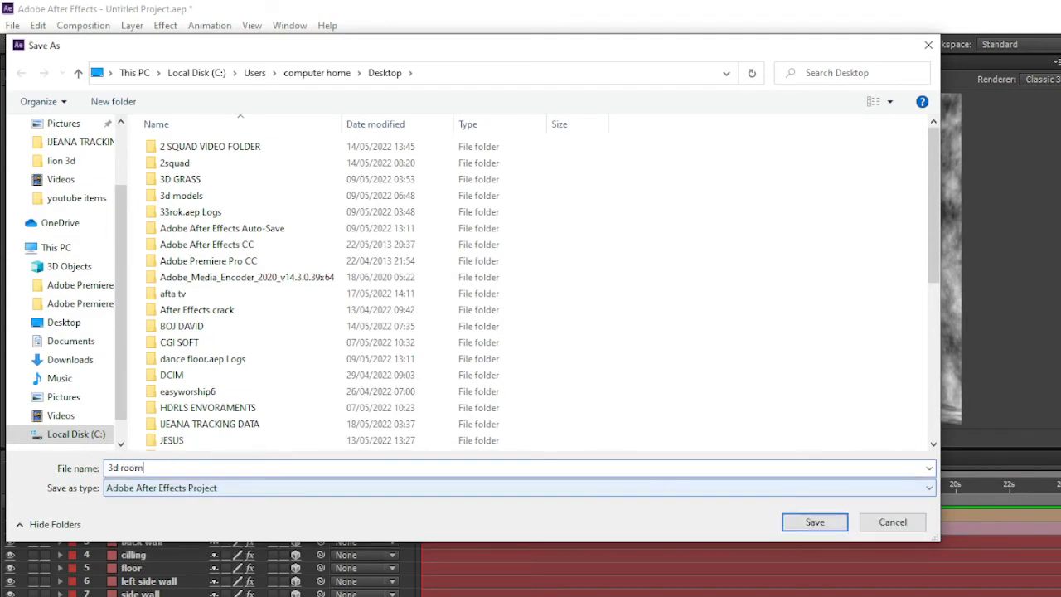
text( y)
text(tuto)
text(rial)
key(Return)
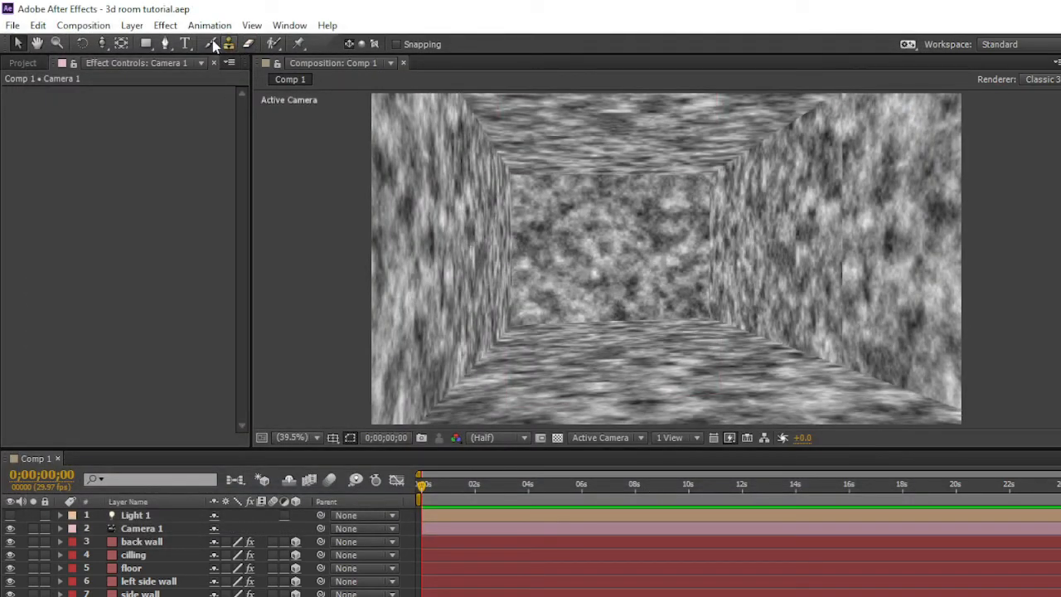
Add a text layer reading "VIDEOCOPILOT" and centre it horizontally in the composition
click(185, 43)
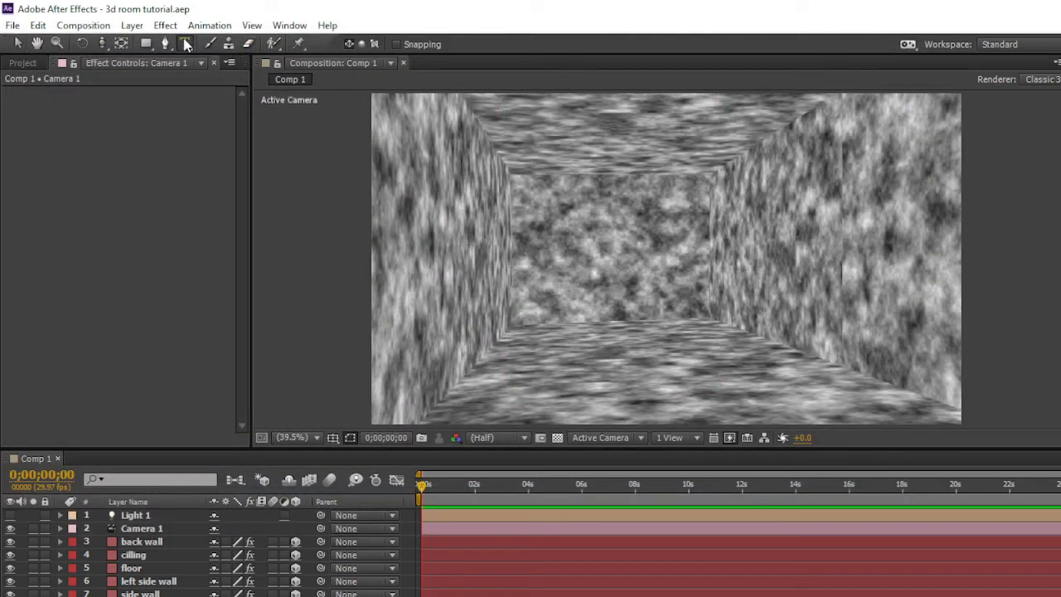
click(593, 249)
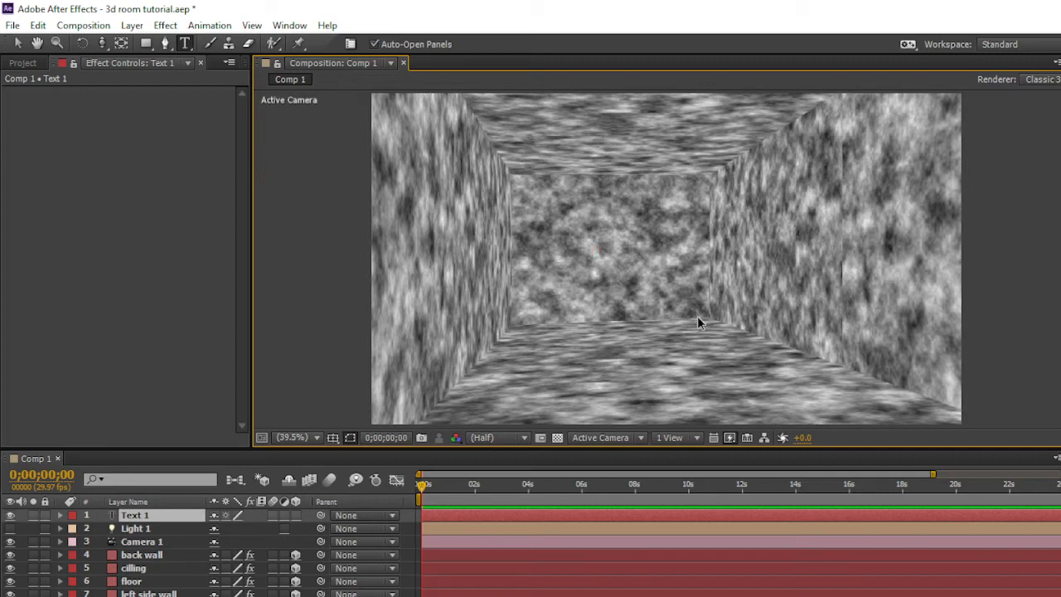
text(VIDEOCOPILOT)
click(17, 43)
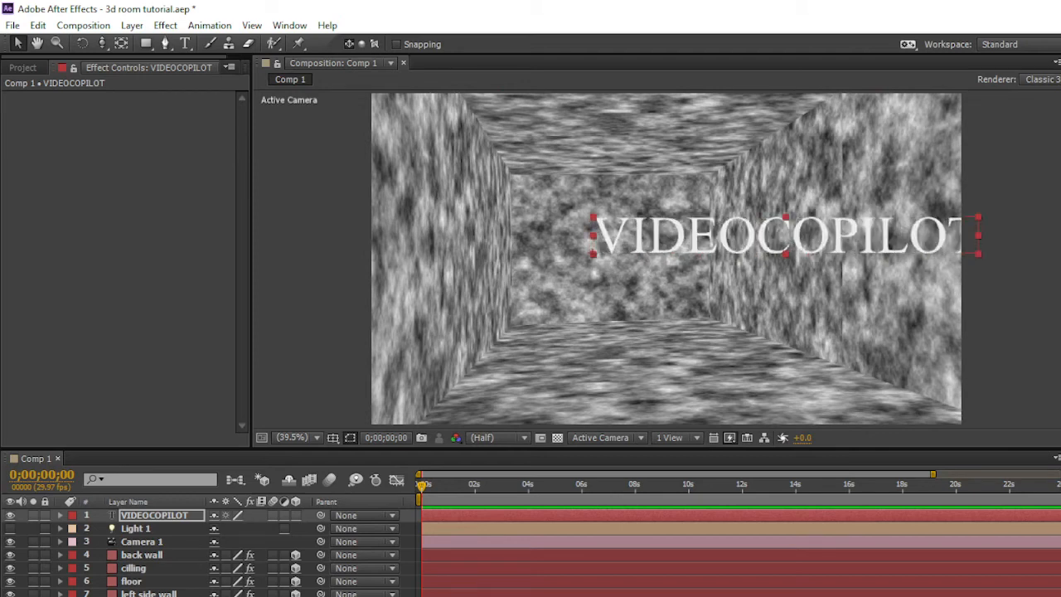
drag(777, 248, 676, 247)
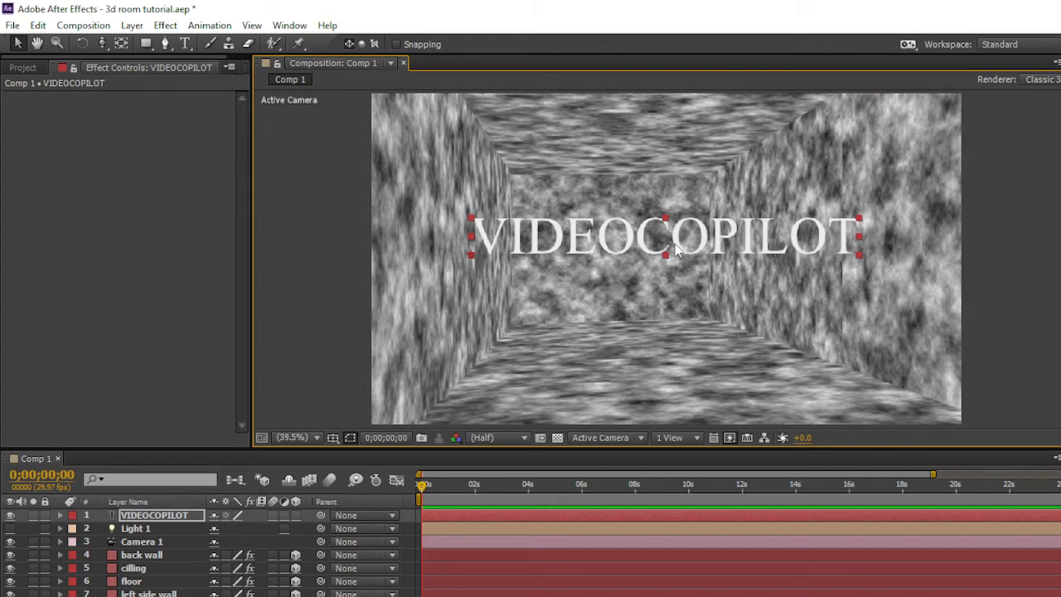
Make the VIDEOCOPILOT text a 3D layer and move it along its depth axis closer to the camera
click(146, 519)
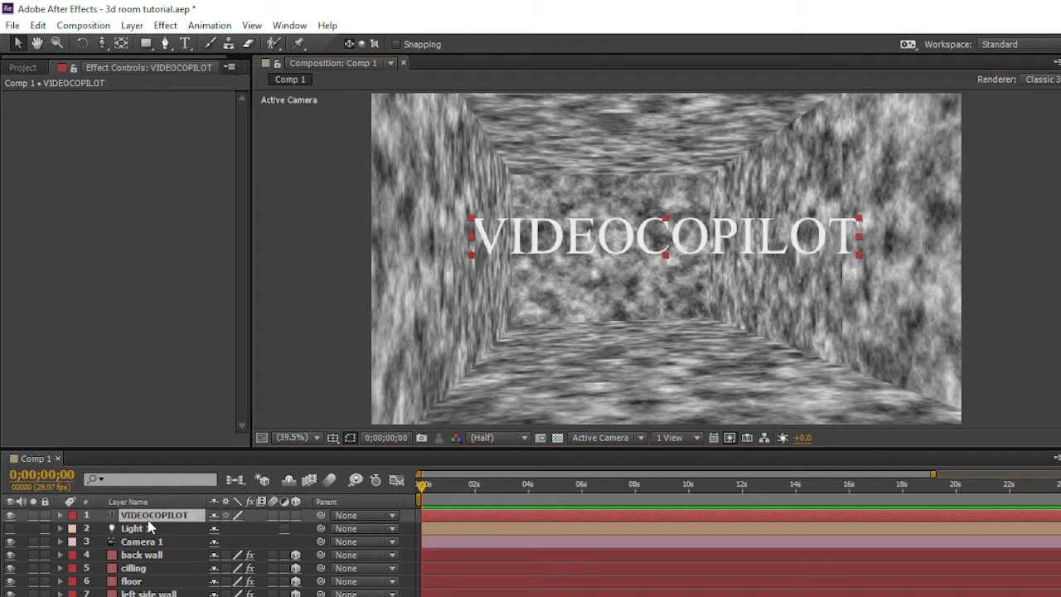
click(296, 516)
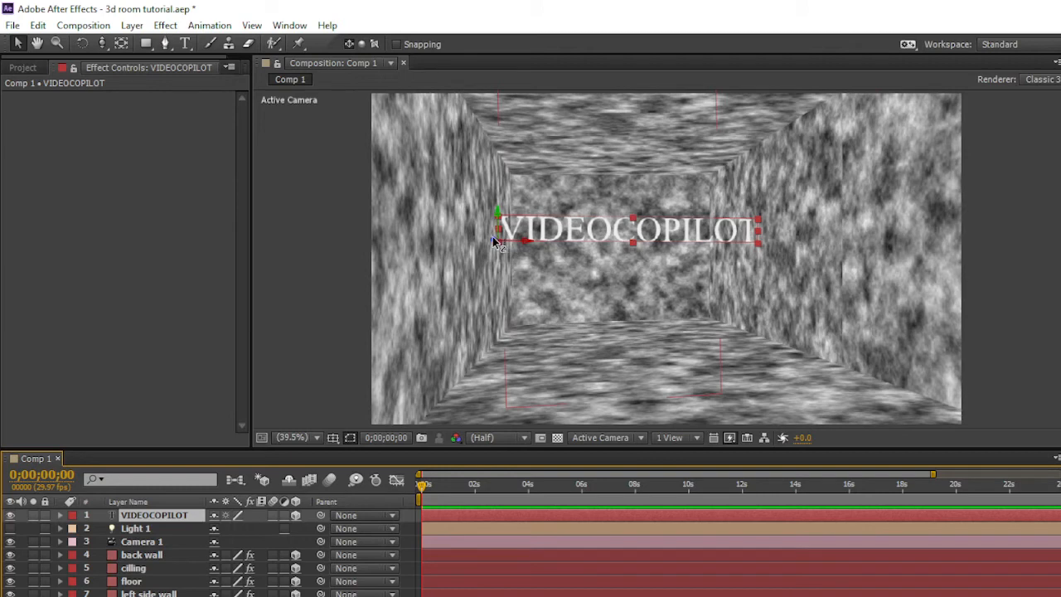
drag(495, 242, 178, 371)
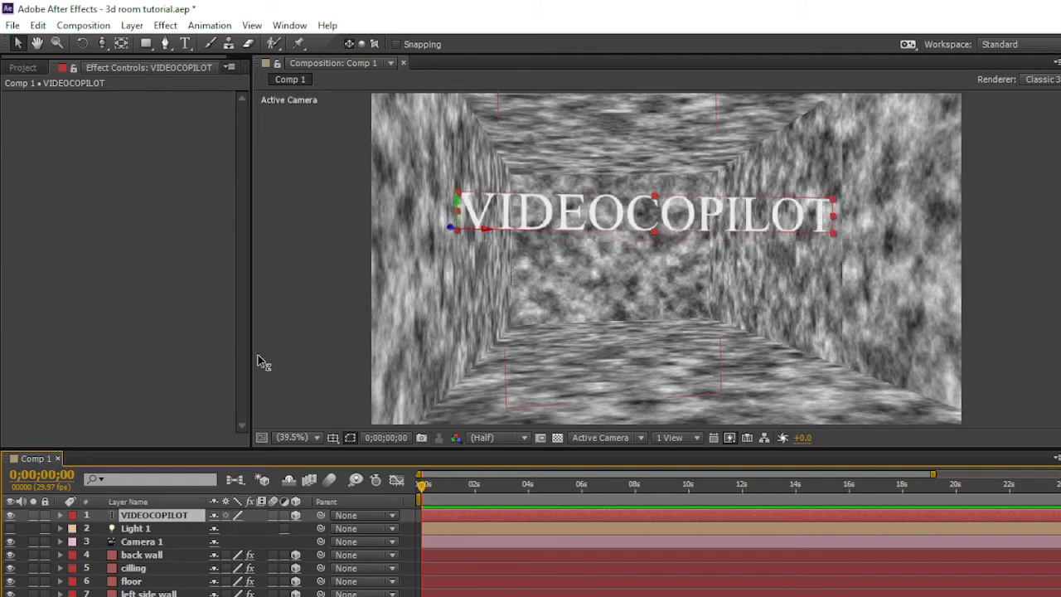
drag(259, 363, 102, 362)
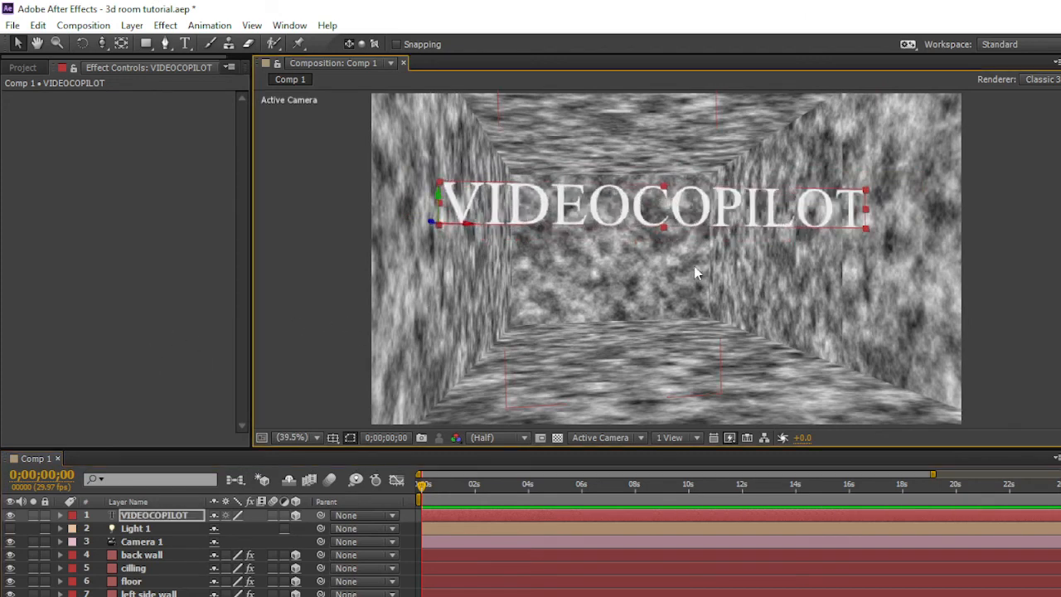
Lower the VIDEOCOPILOT text onto the room's floor between the side walls and stretch it wider and much taller
drag(445, 221, 445, 318)
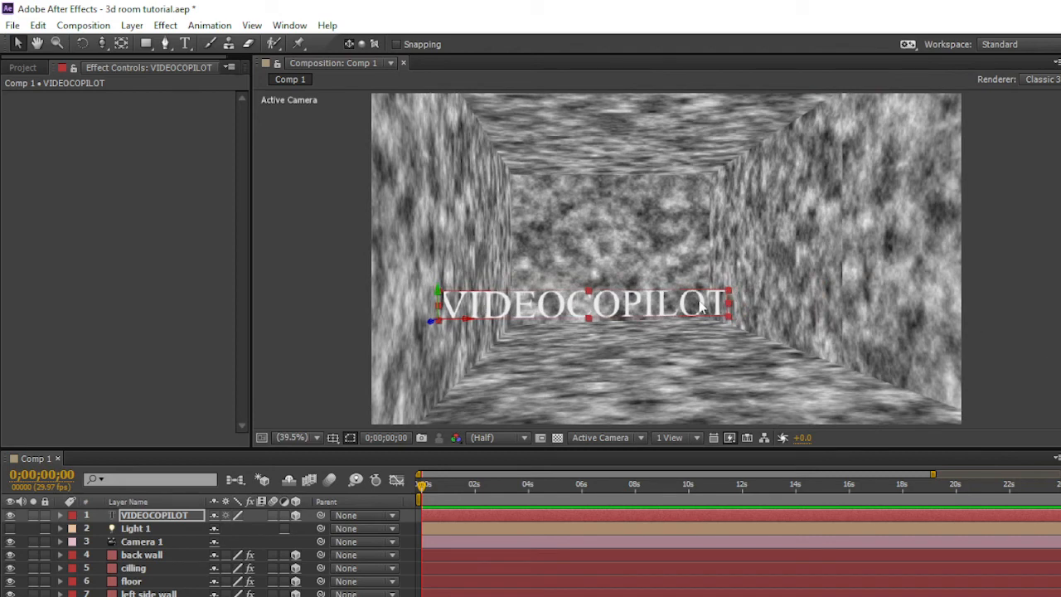
drag(730, 299, 733, 282)
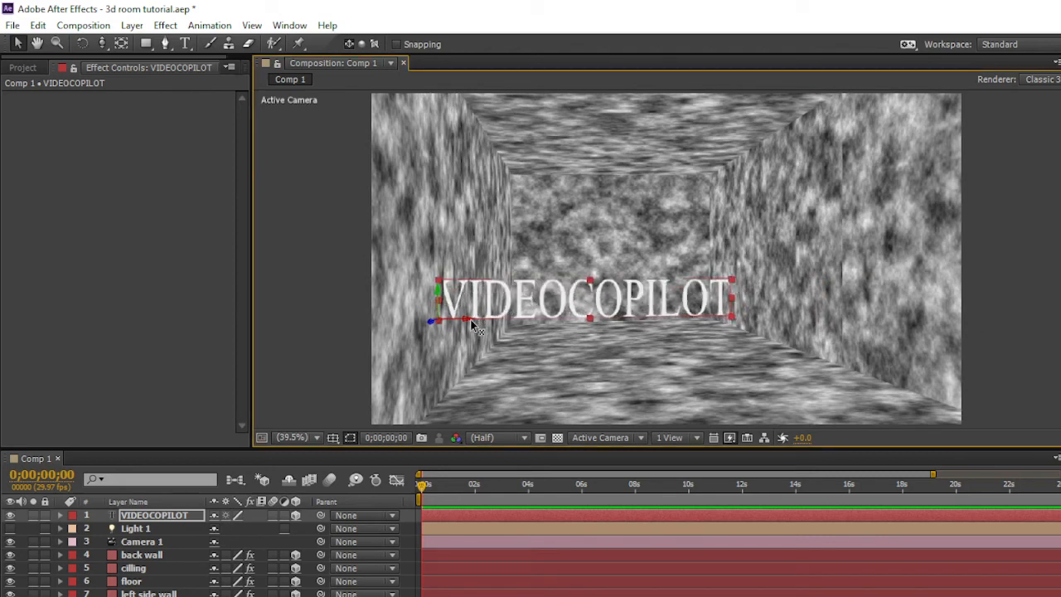
drag(471, 321, 471, 391)
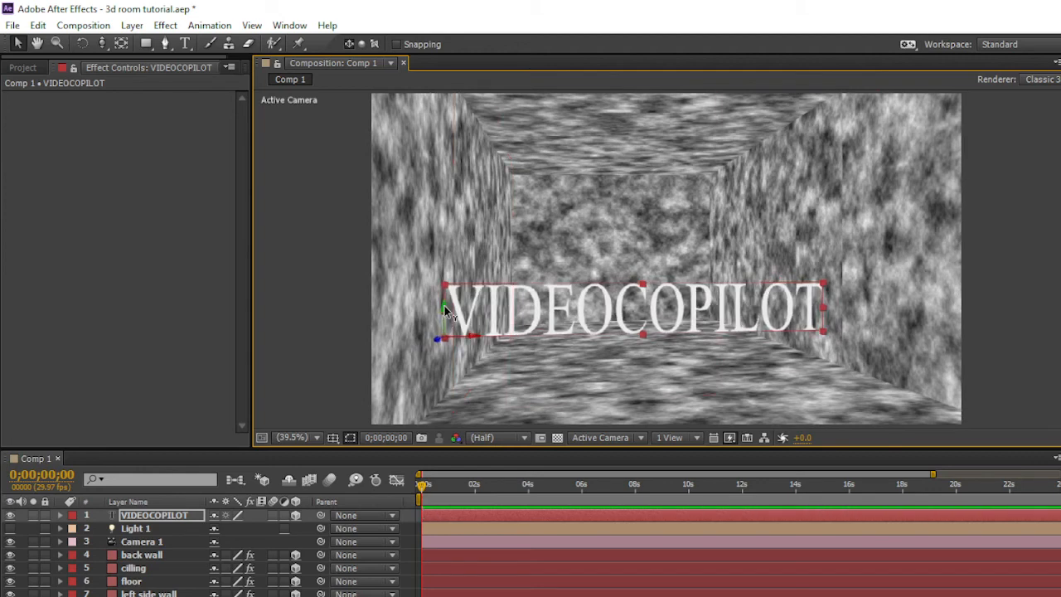
drag(445, 310, 483, 361)
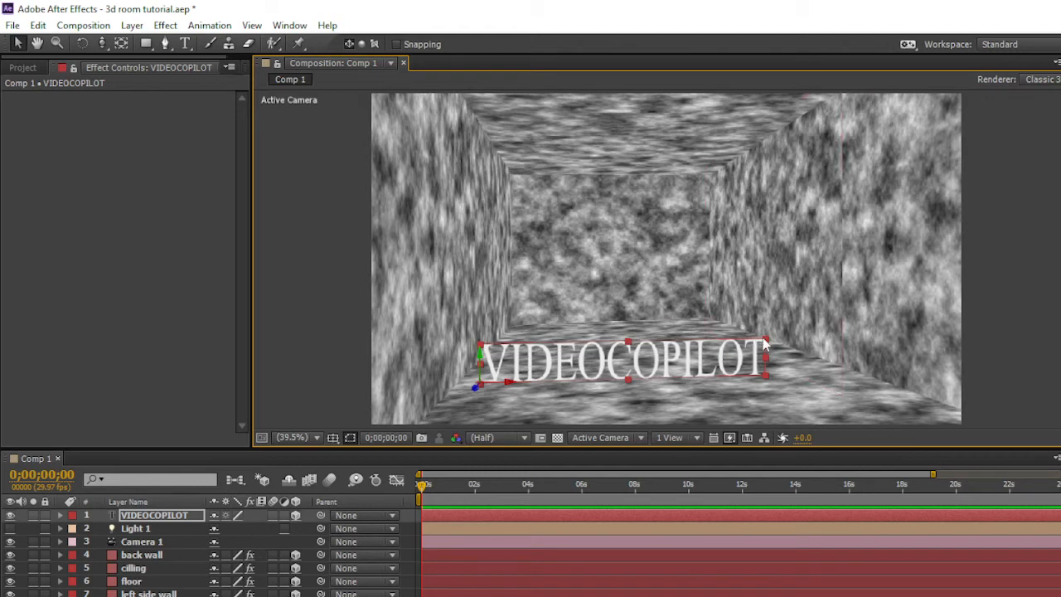
drag(778, 331, 808, 290)
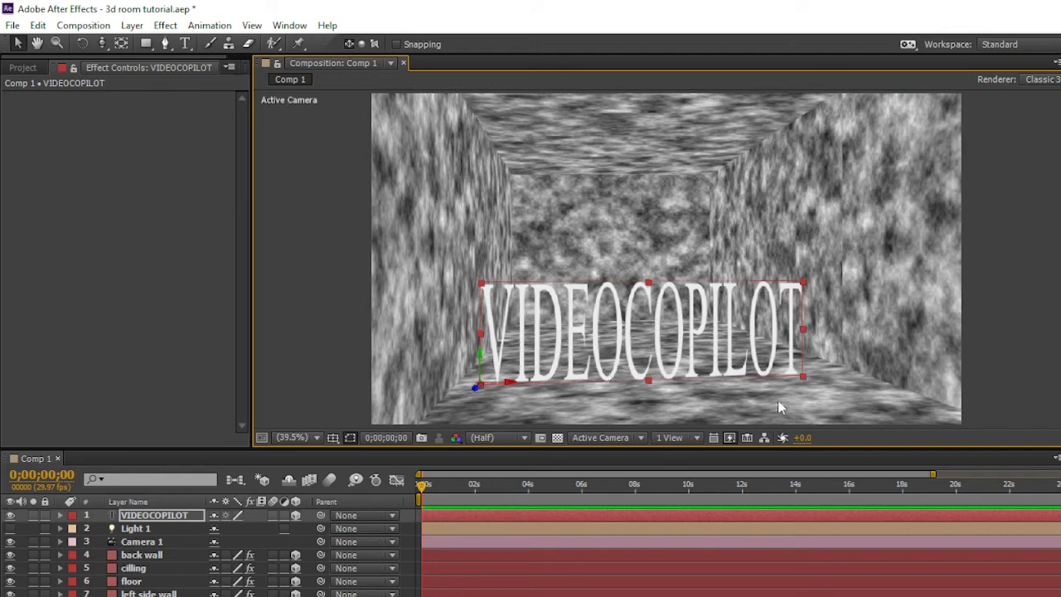
Start keyframing Camera 1's Position at the beginning of the composition and dolly the camera past the text, close to the back wall
click(138, 542)
mouse_move(420, 486)
mouse_down()
mouse_move(492, 487)
mouse_move(413, 489)
mouse_up()
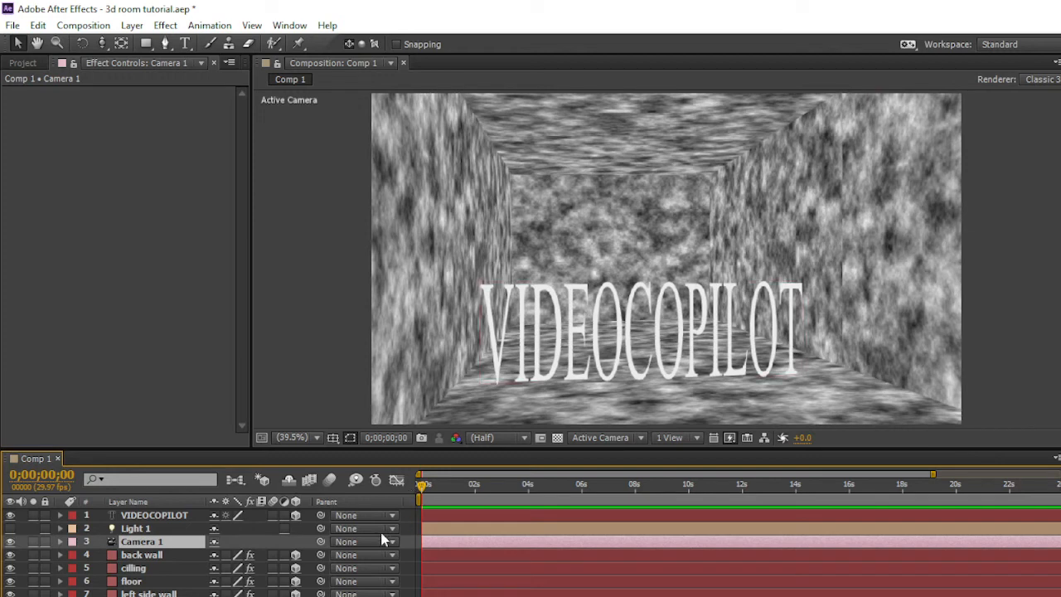
key(p)
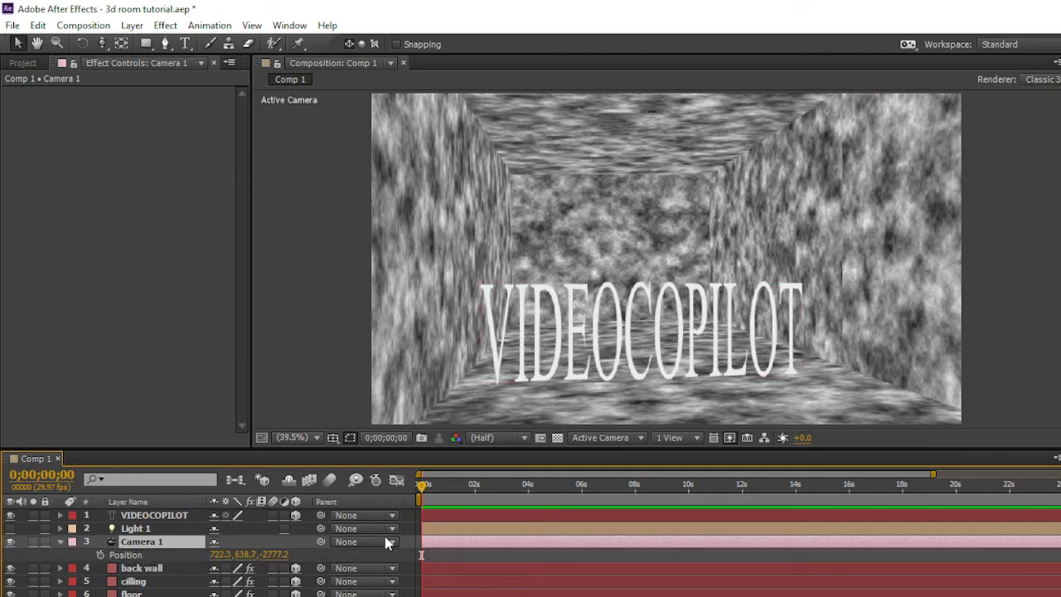
click(100, 555)
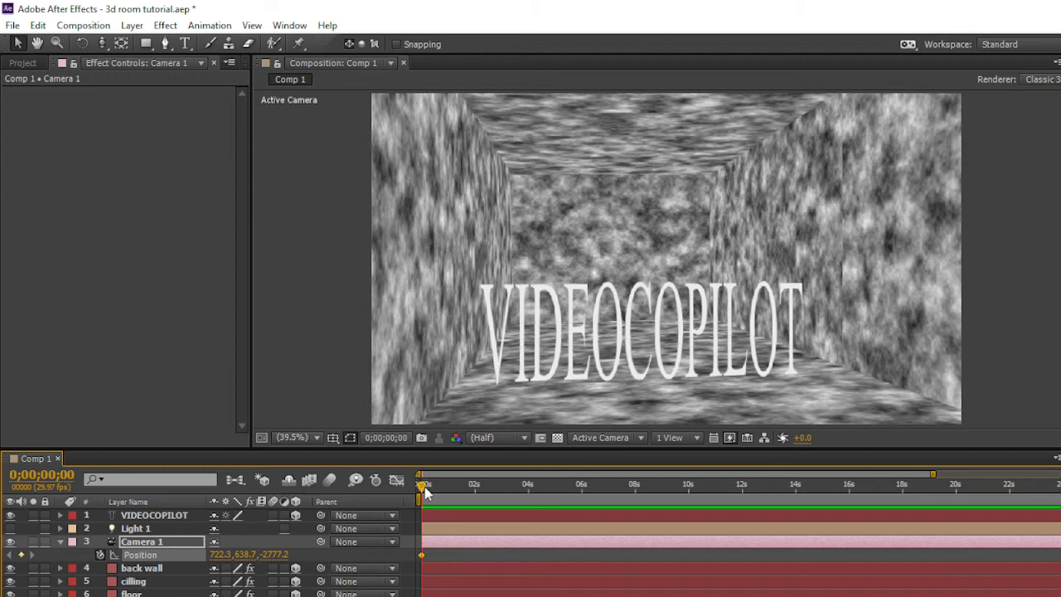
mouse_move(425, 487)
mouse_down()
mouse_move(699, 478)
mouse_move(417, 486)
mouse_up()
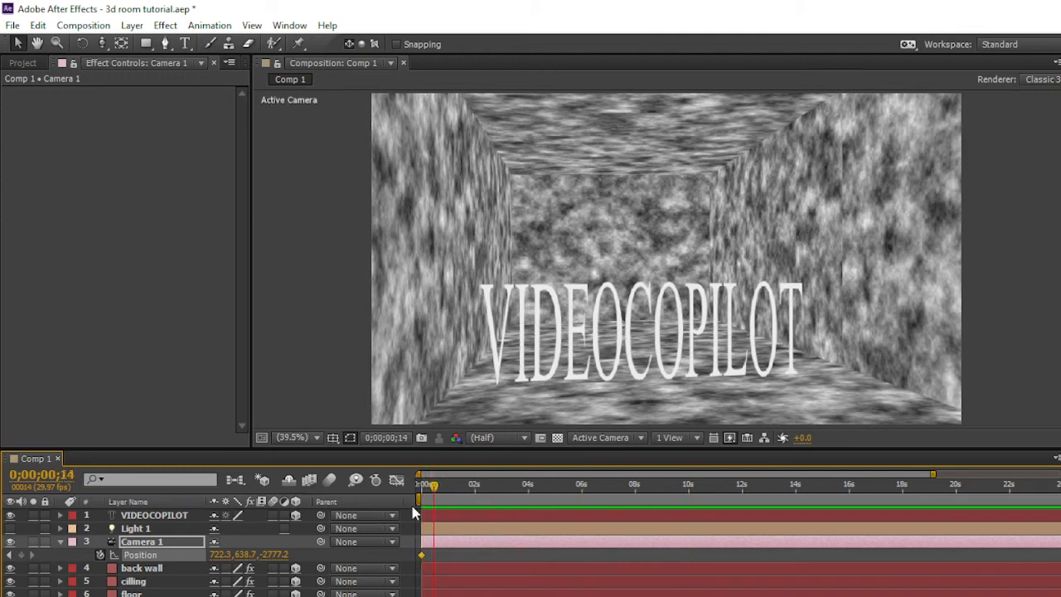
click(101, 45)
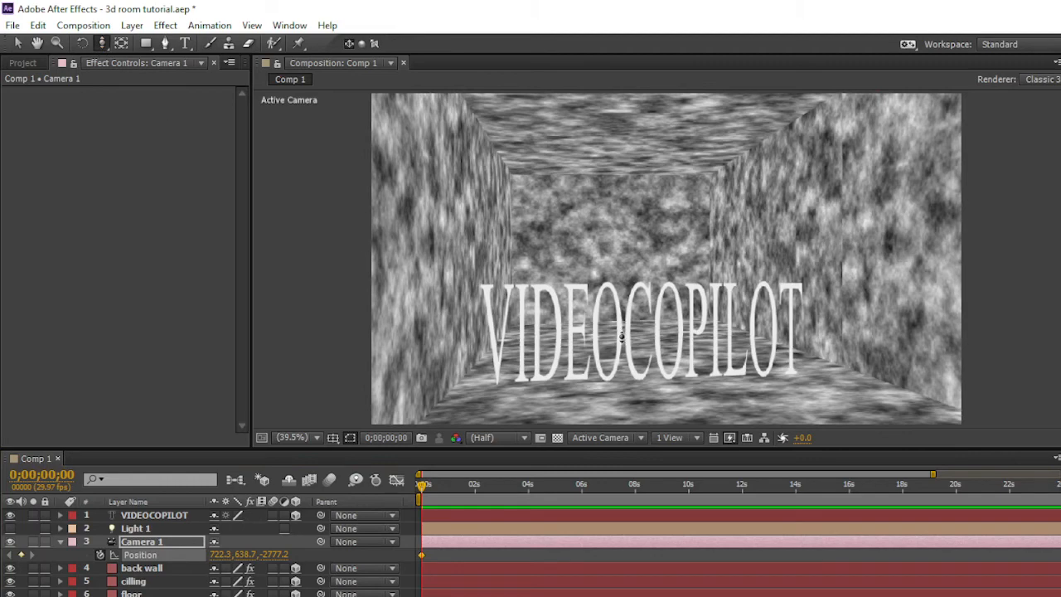
drag(621, 336, 775, 328)
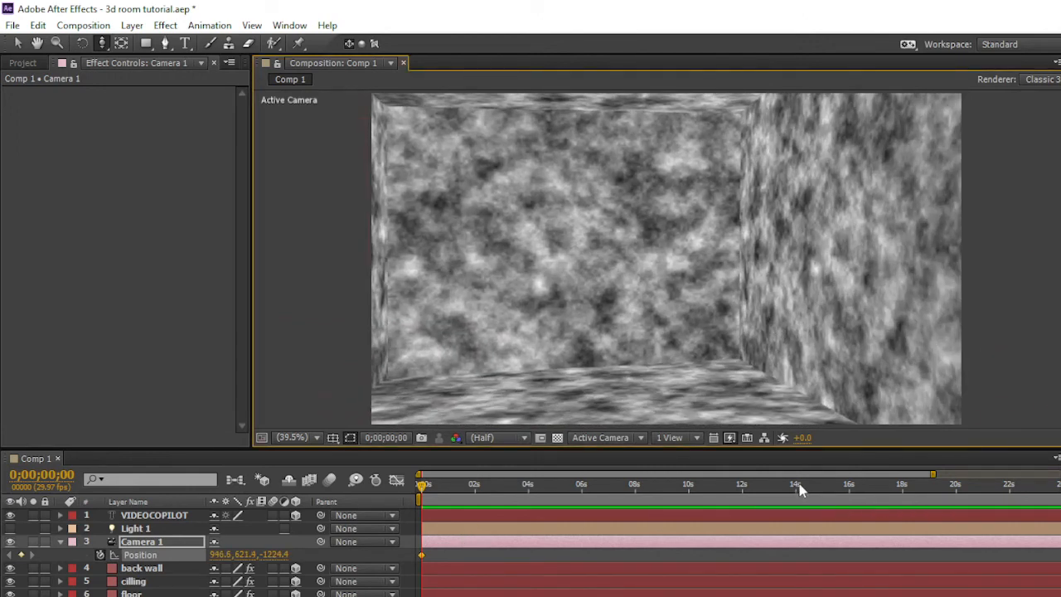
Keyframe the camera pulled back to show the whole text at 0;00;16;24, and orbited slightly sideways around it at 0;00;19;09
click(870, 487)
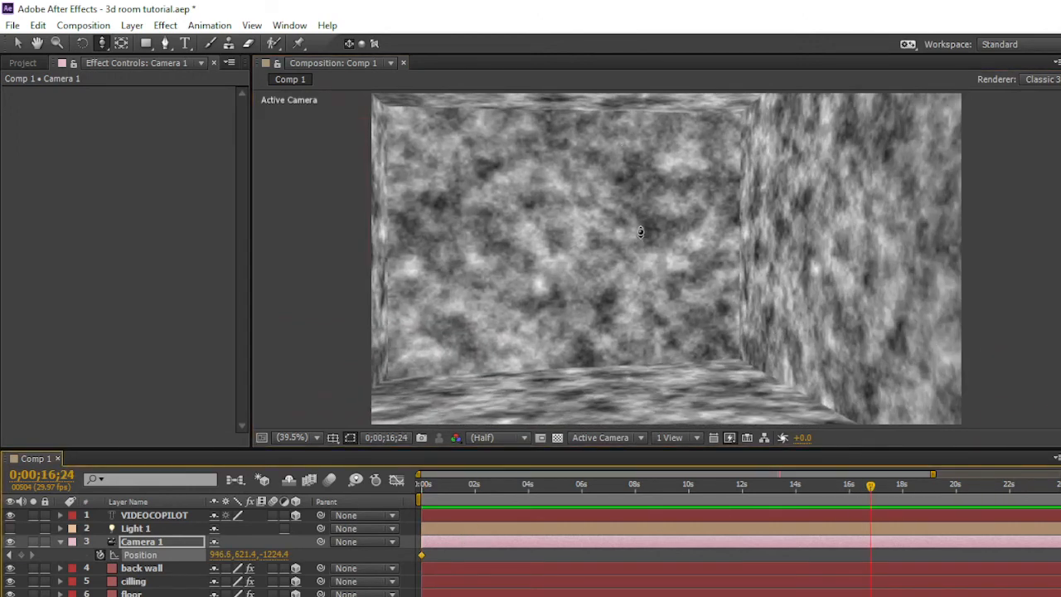
drag(641, 246, 614, 561)
drag(871, 485, 937, 485)
key(c)
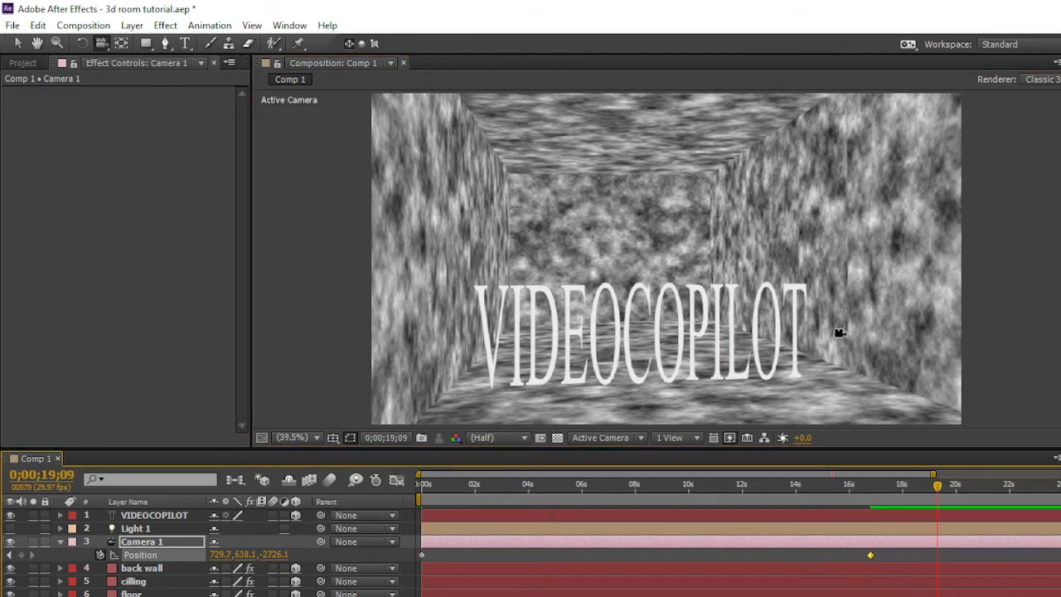
key(c)
drag(839, 333, 848, 398)
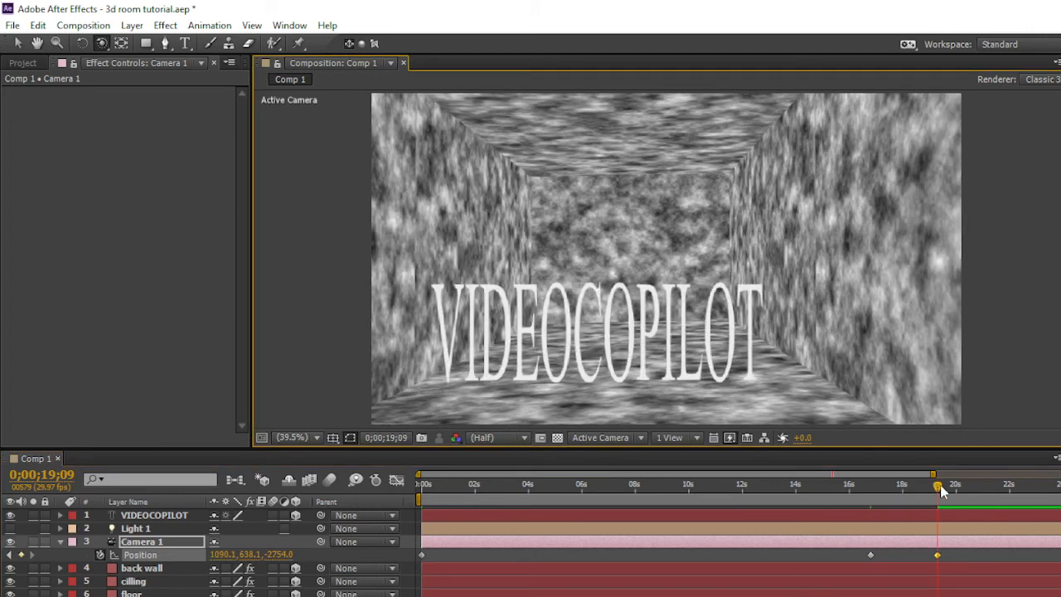
At 0;00;23;10, dolly the camera forward past the text toward the back wall for a final Position keyframe
drag(942, 487, 1046, 495)
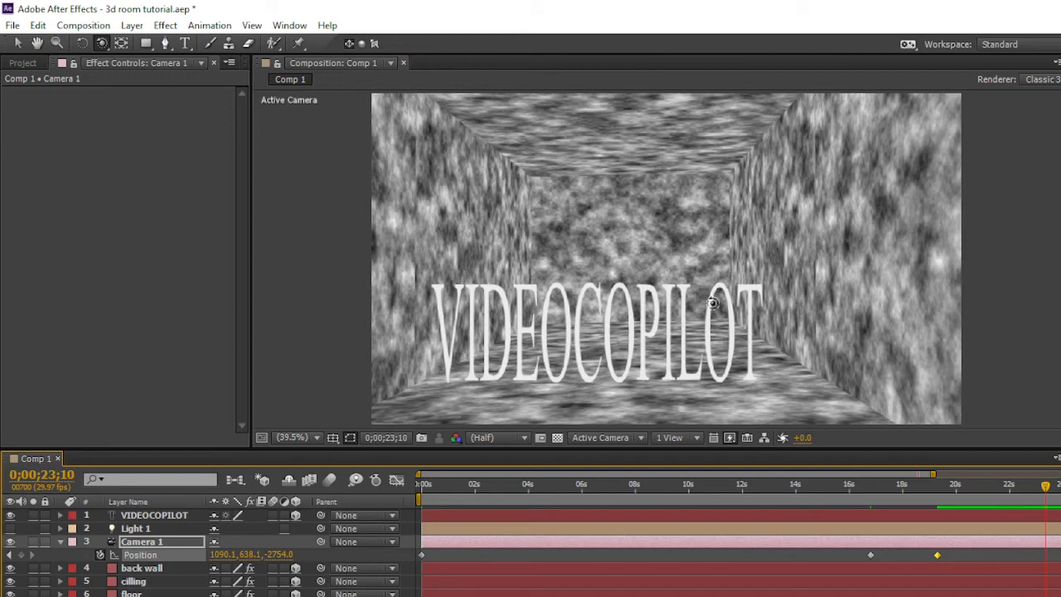
key(c)
key(c)
drag(710, 318, 820, 264)
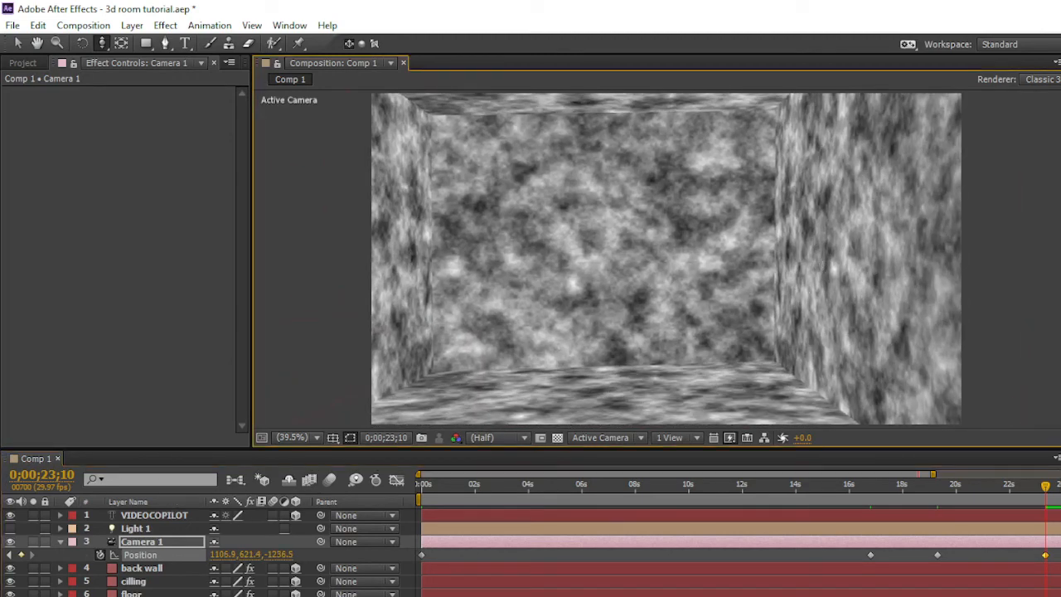
Preview the camera animation from the start of the composition
drag(1045, 488, 421, 479)
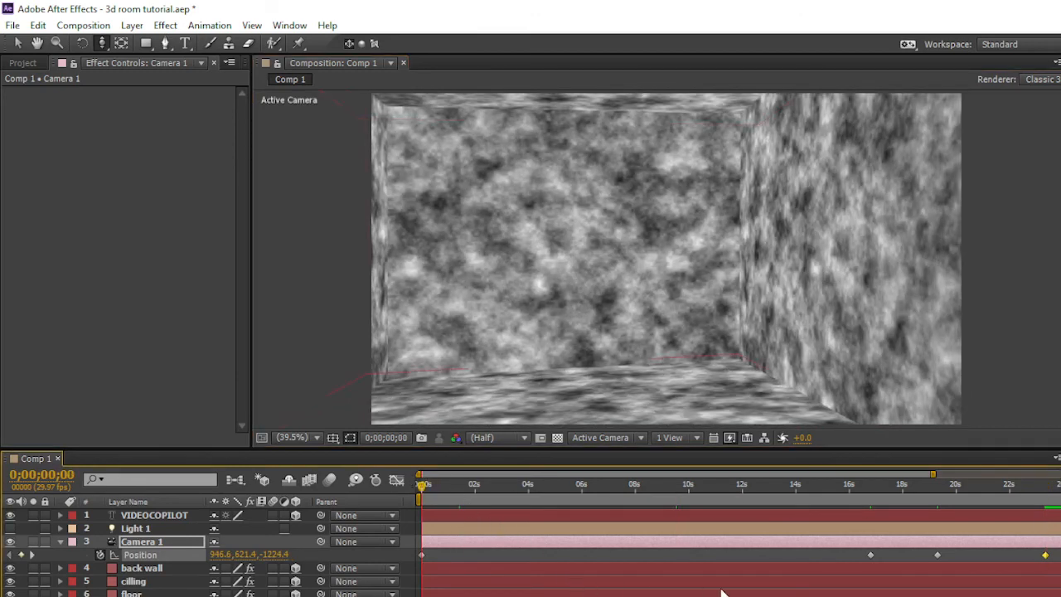
key(space)
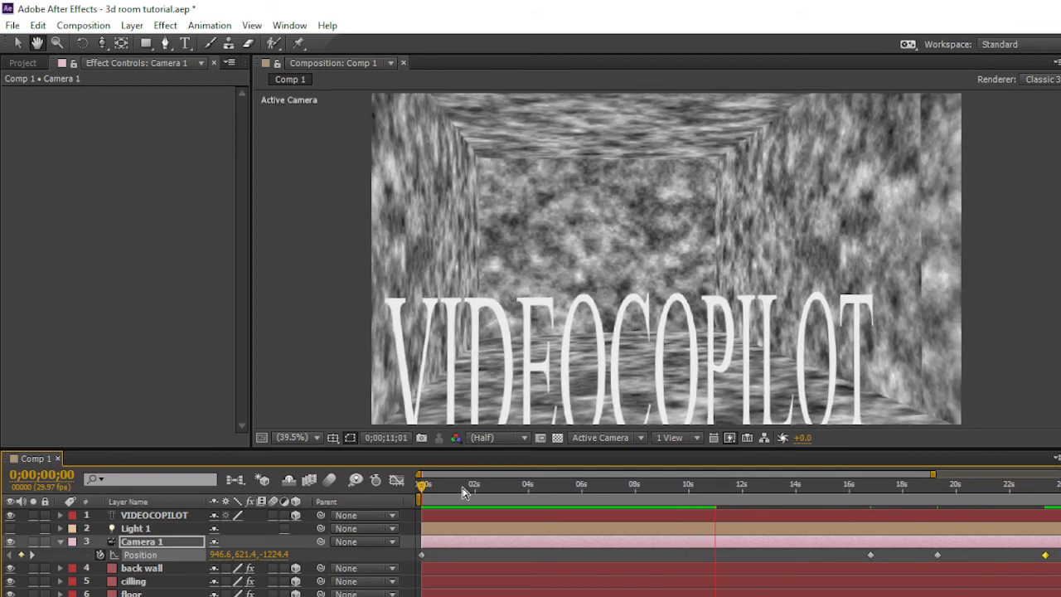
click(432, 486)
click(442, 493)
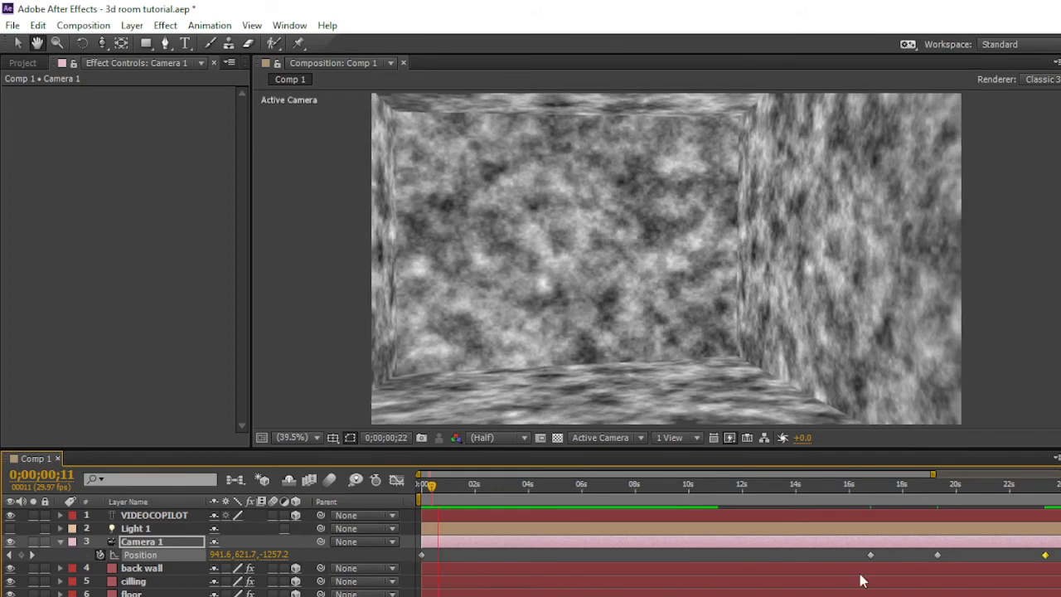
Shift the last three camera Position keyframes about 12 seconds earlier and trim the composition to a work area ending at 0;00;11;08
key(c)
drag(1058, 562, 545, 556)
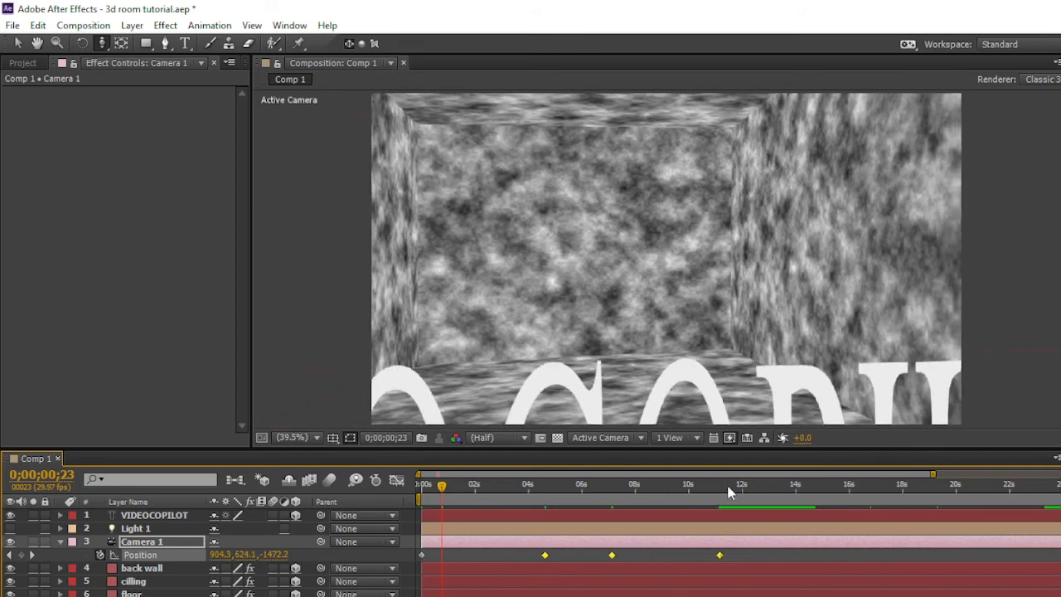
click(722, 488)
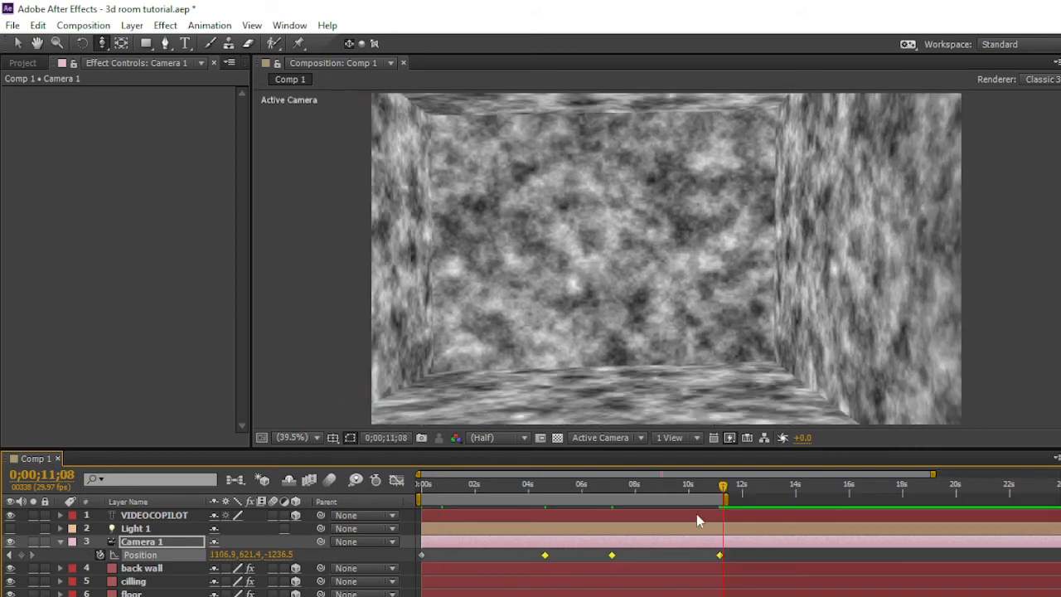
right_click(674, 501)
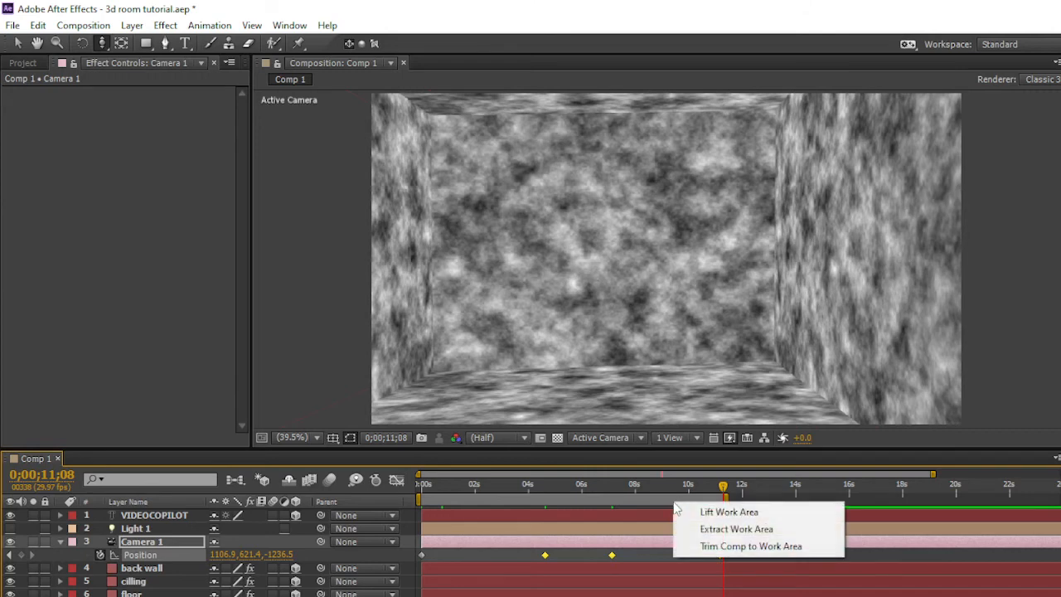
click(725, 547)
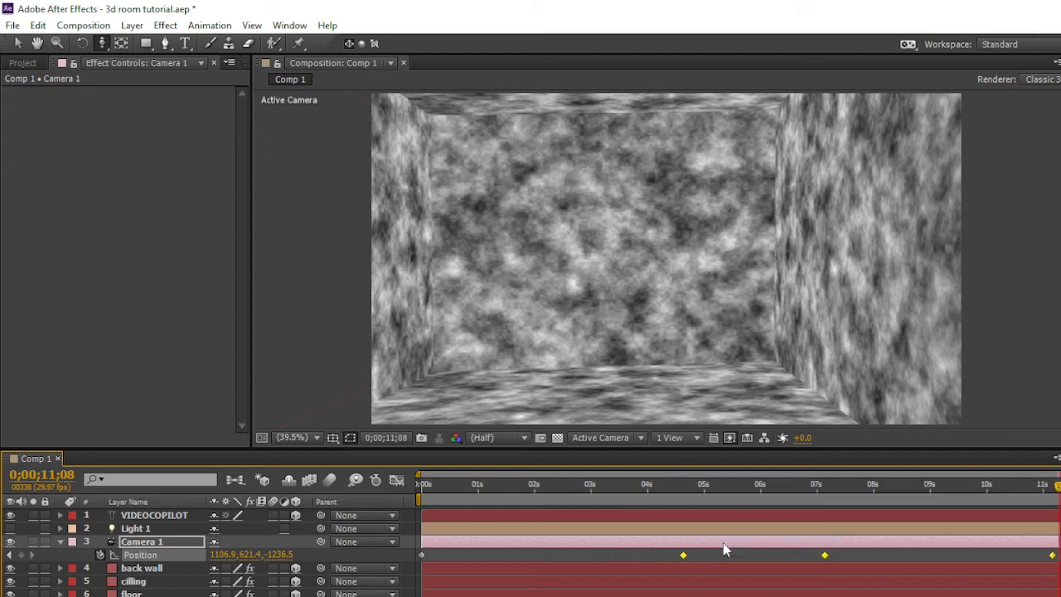
Set the composition's preview resolution to Full and play the shortened camera animation from the start
key(space)
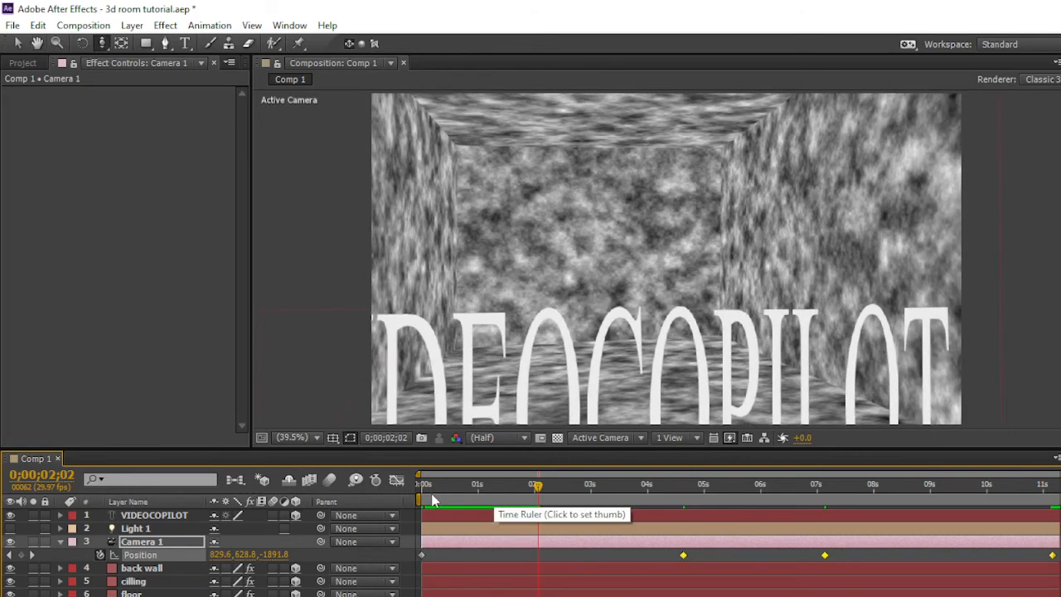
click(486, 438)
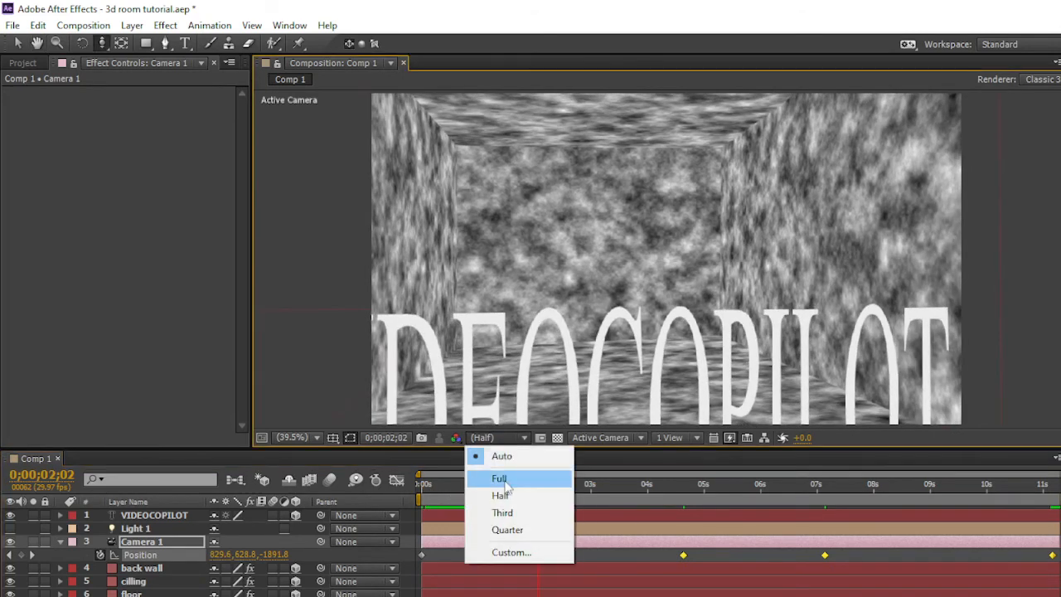
click(499, 478)
click(426, 487)
drag(424, 484, 415, 488)
key(space)
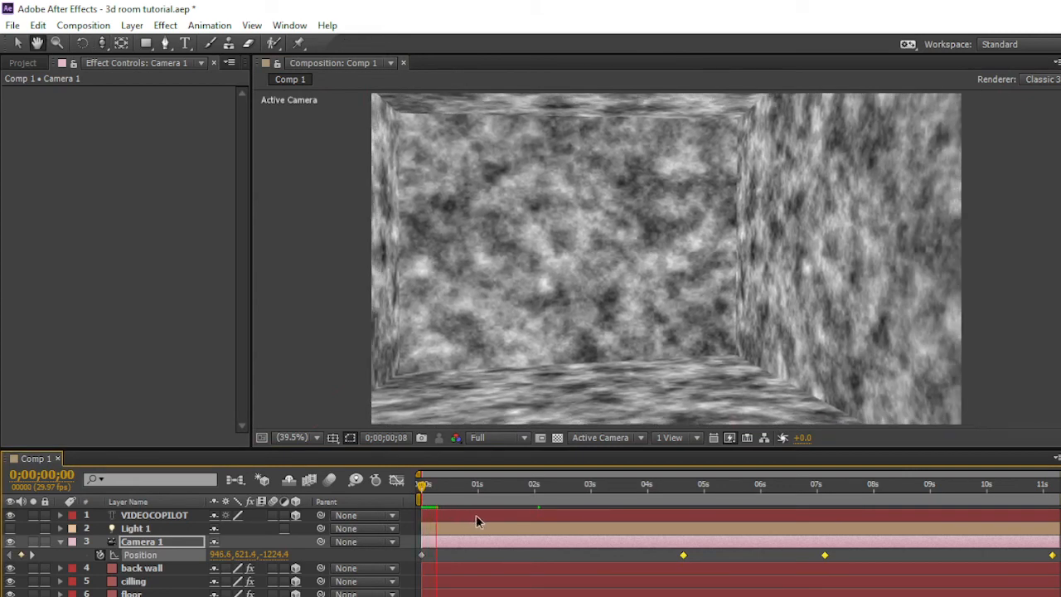
key(space)
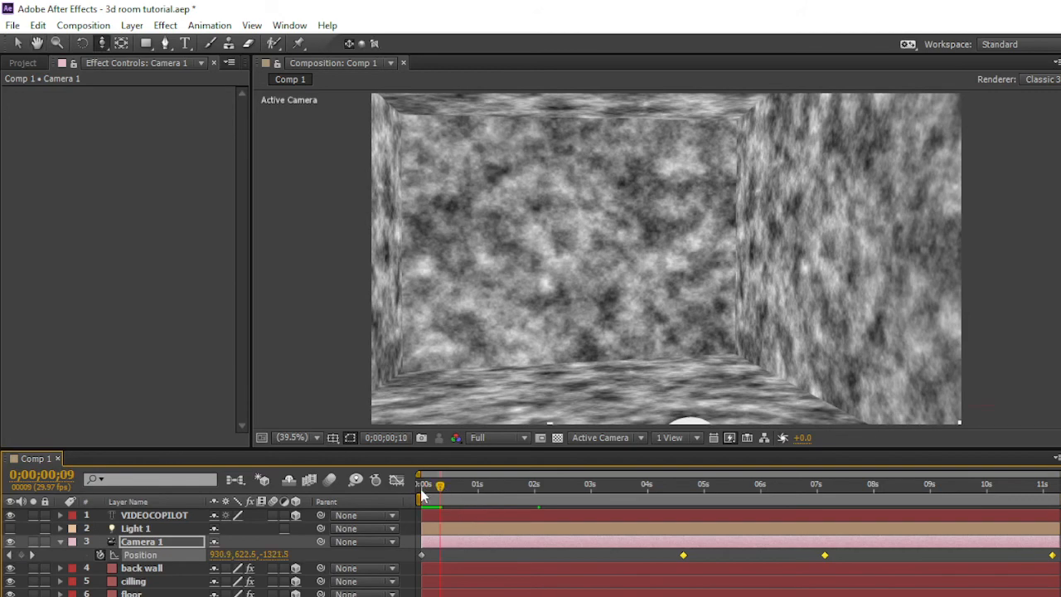
click(422, 489)
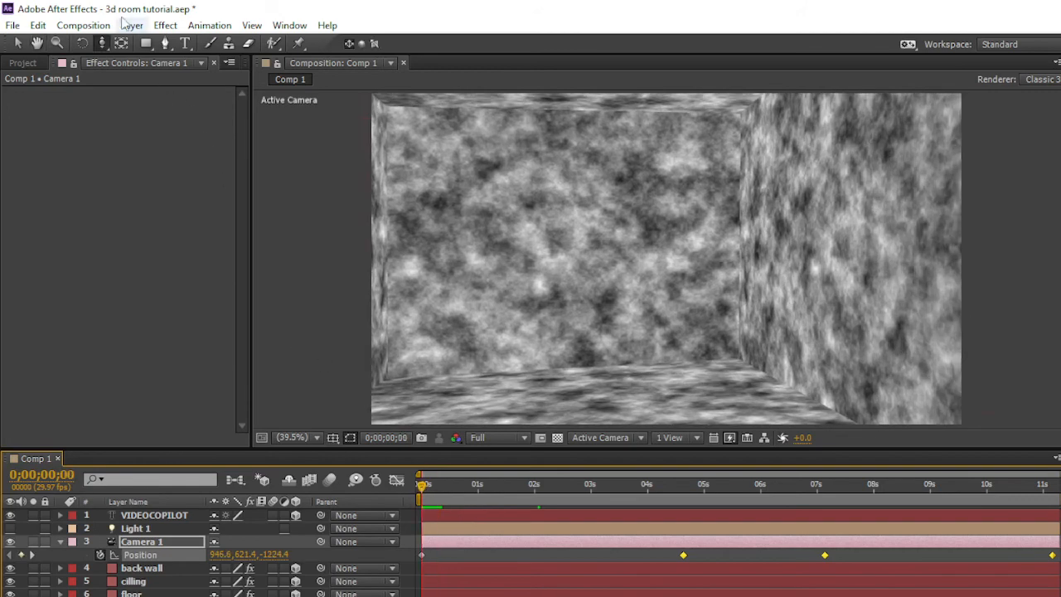
Add Comp 1 to the render queue and set its output module format to QuickTime
click(88, 28)
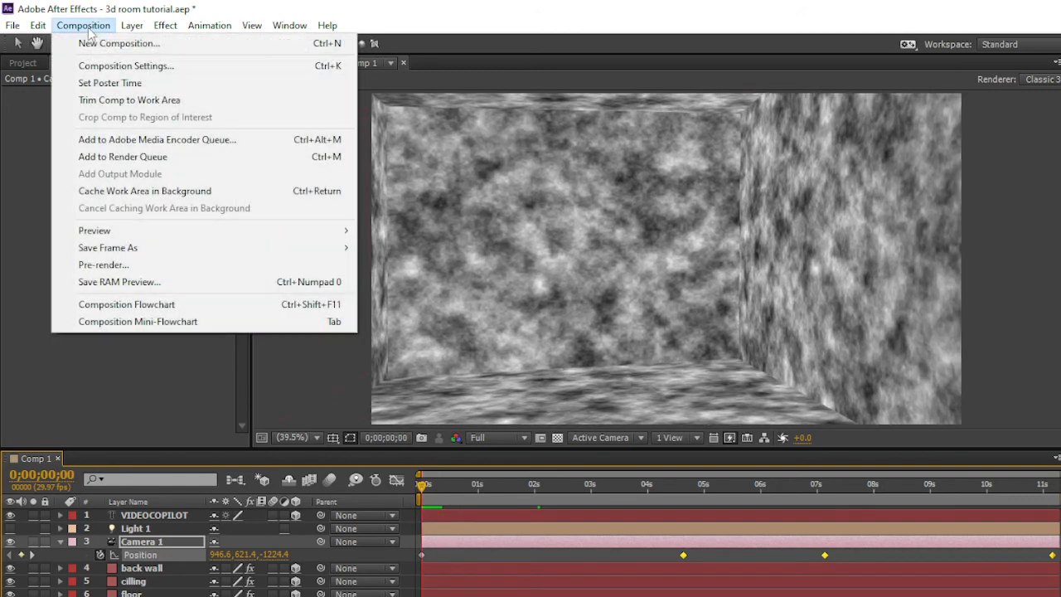
click(124, 157)
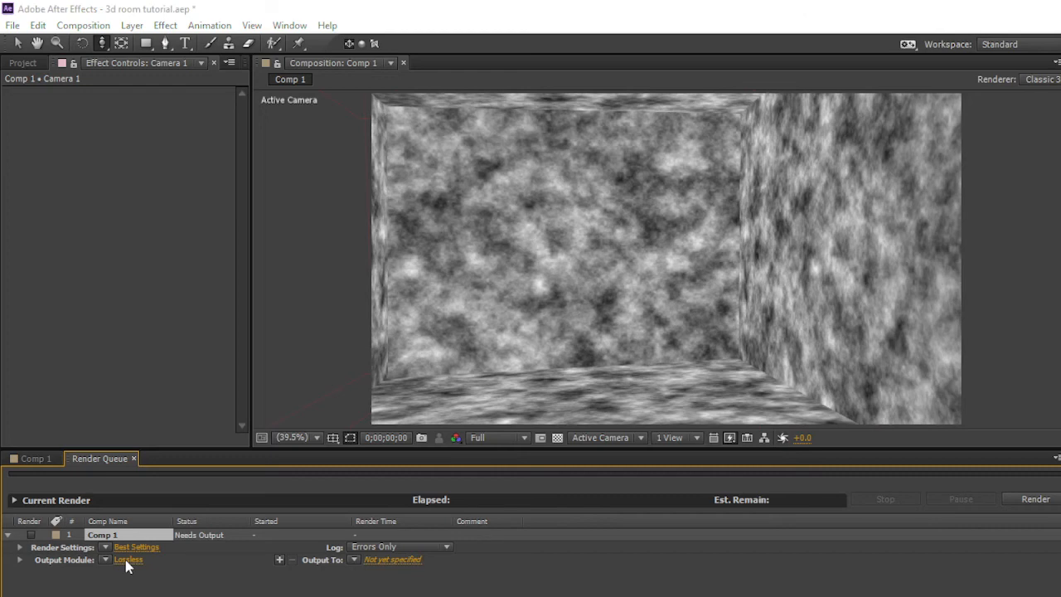
click(127, 561)
click(587, 144)
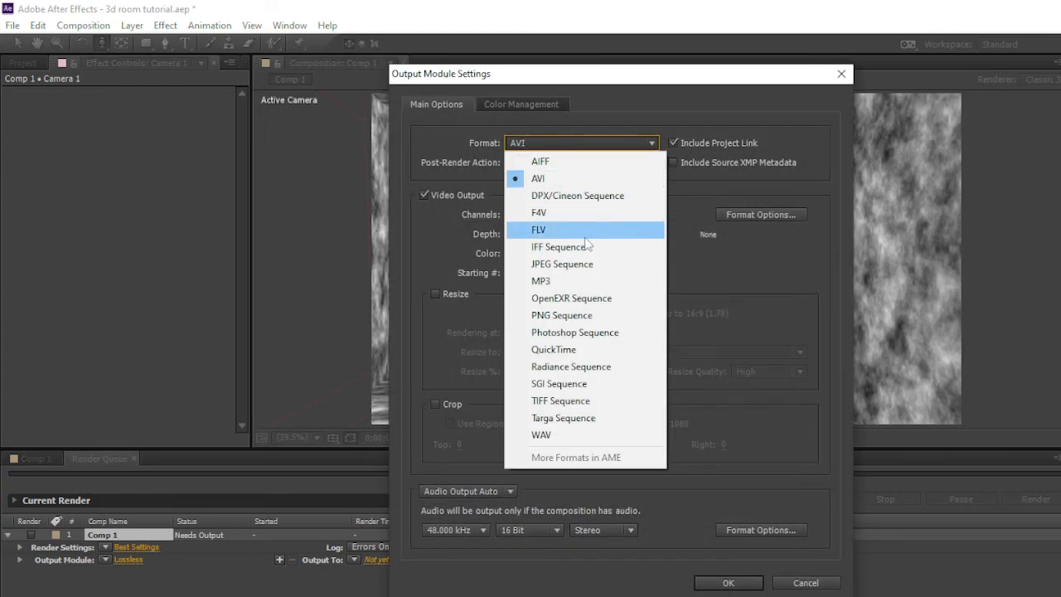
click(582, 350)
click(729, 583)
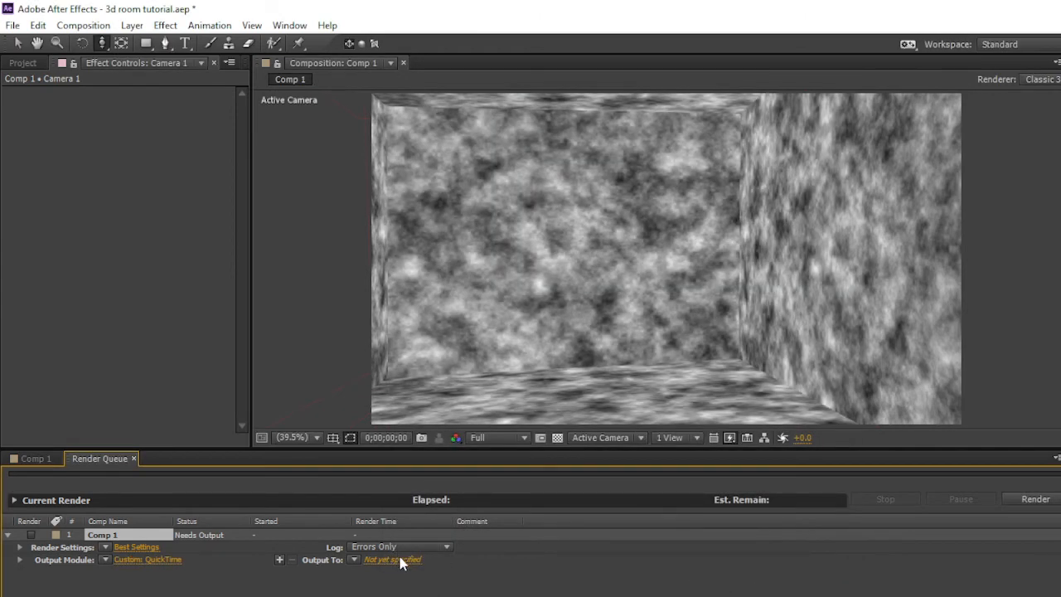
Set the render output to a Desktop file named "3d room text" and render the composition
click(392, 560)
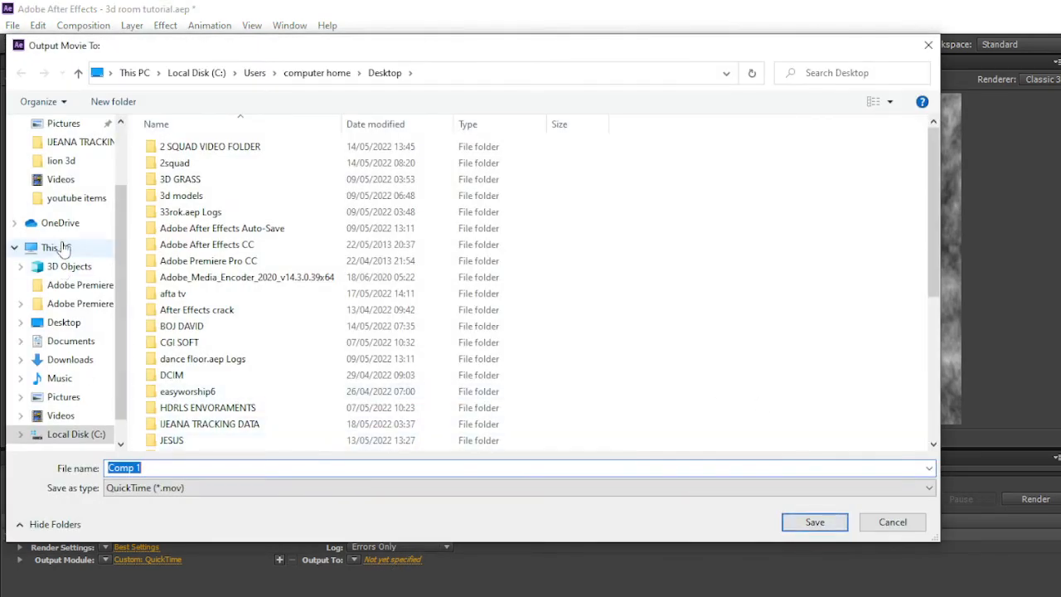
click(59, 247)
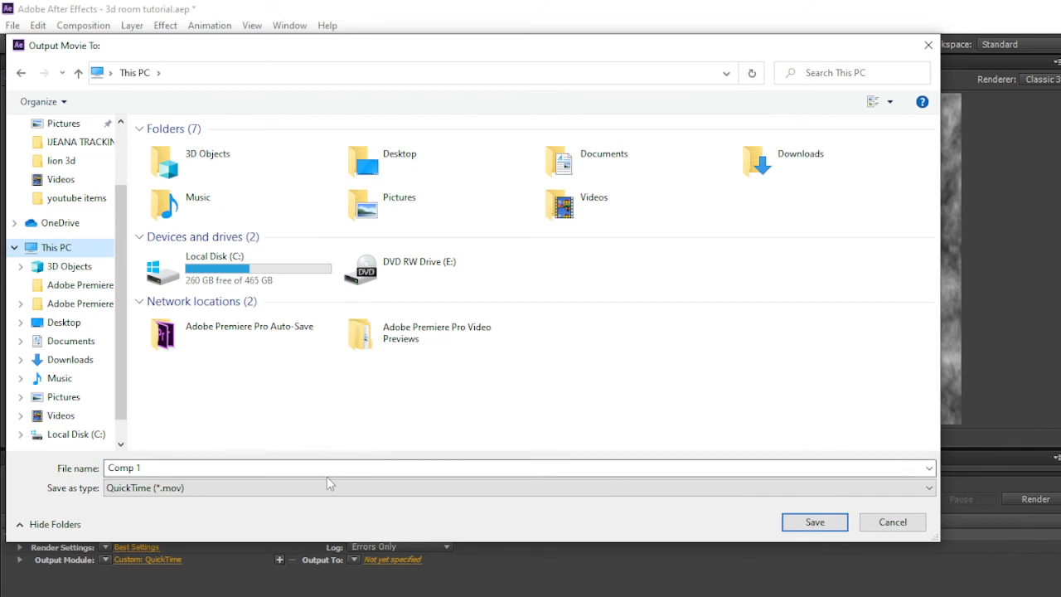
click(58, 325)
click(195, 467)
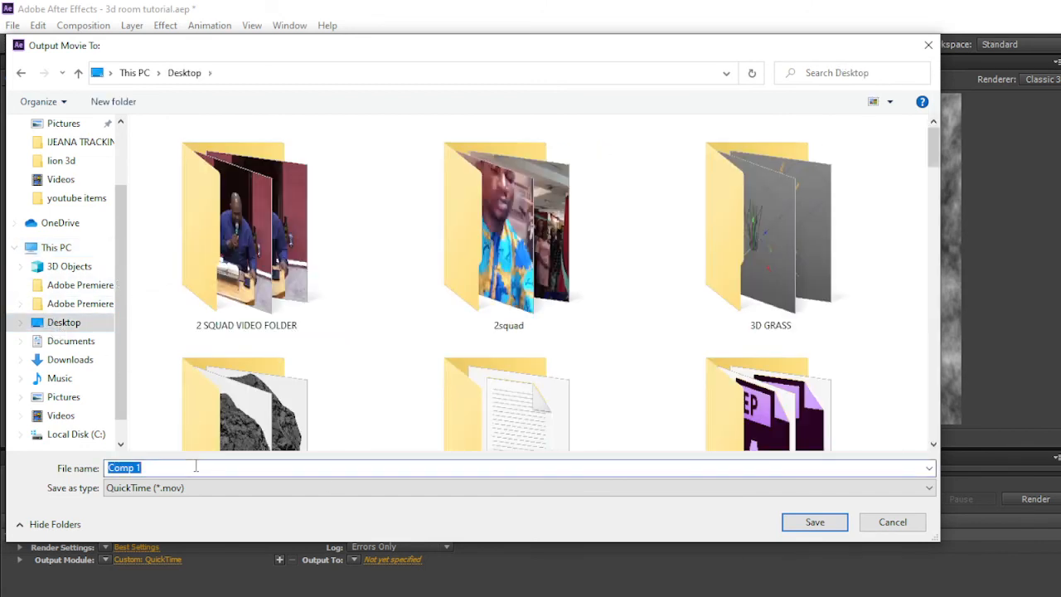
text(3d)
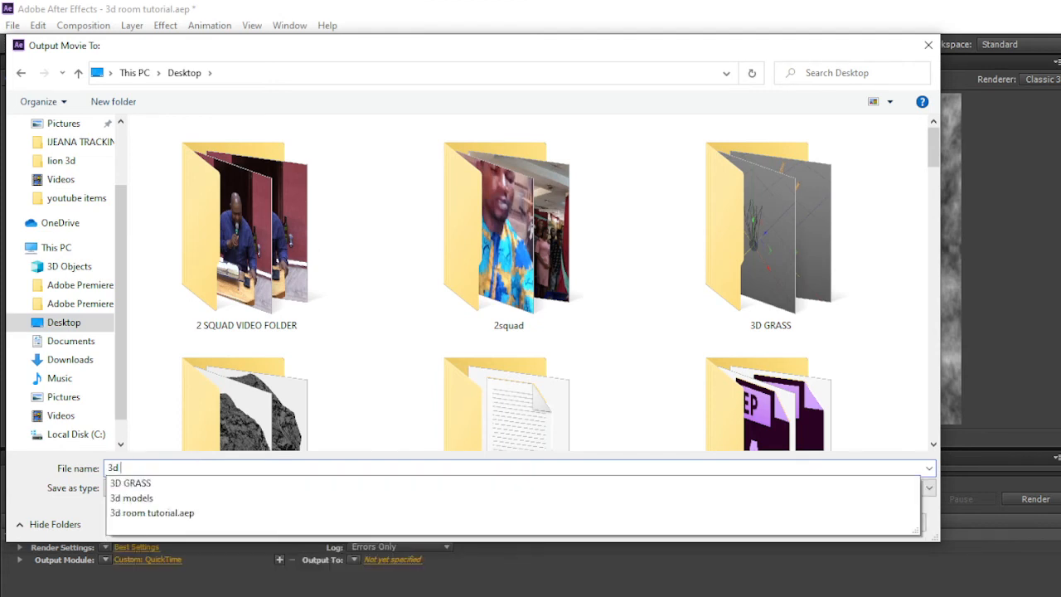
text( room)
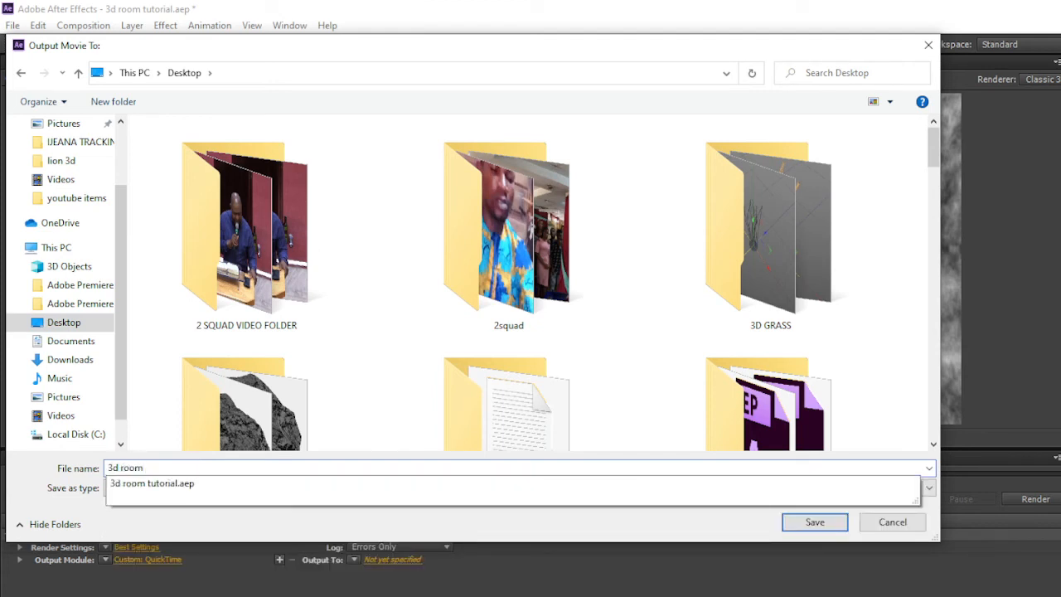
text( text)
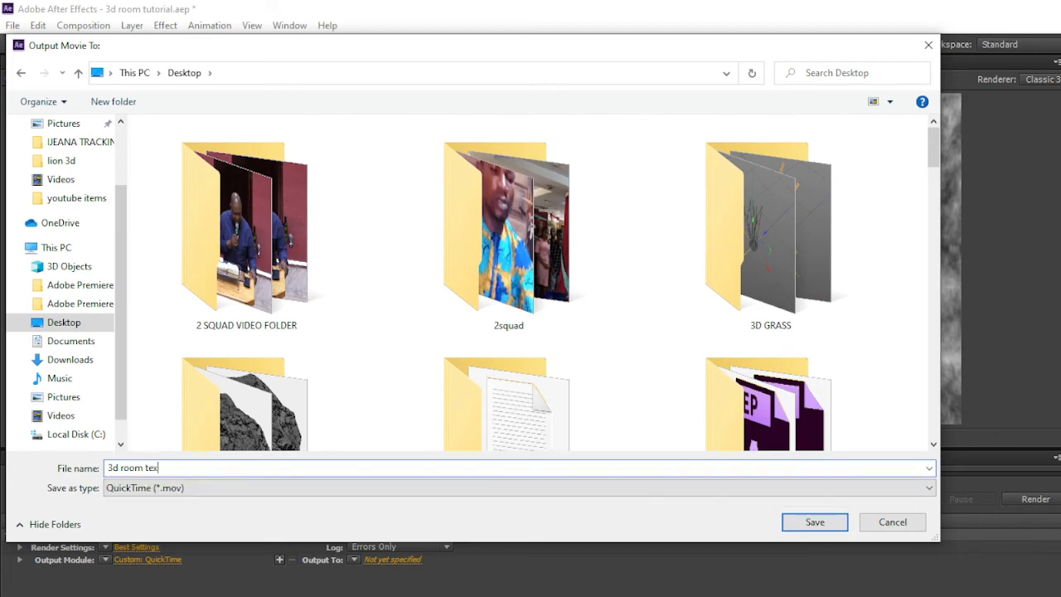
click(815, 522)
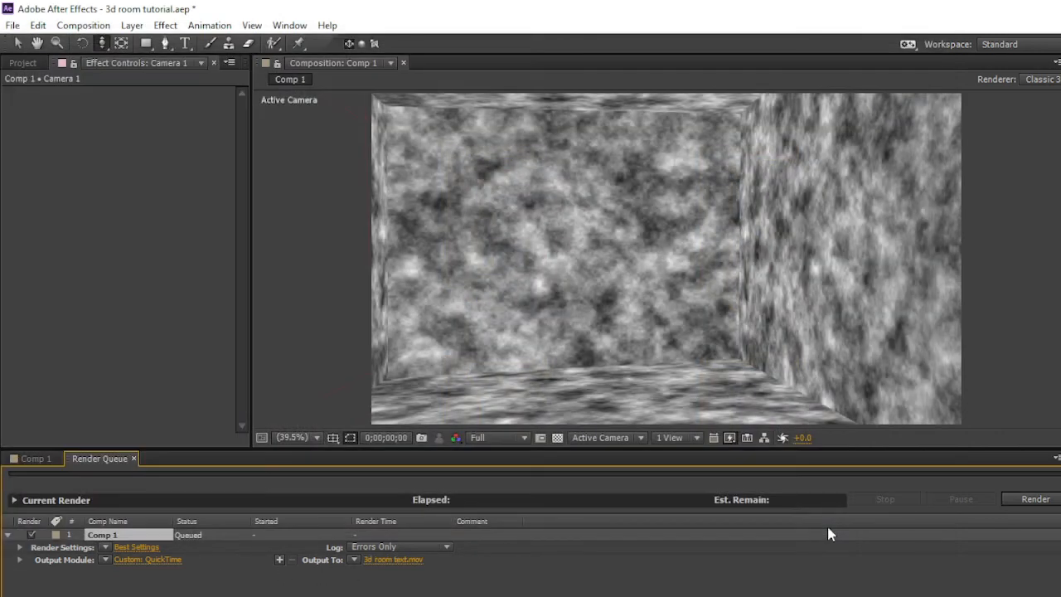
click(1050, 500)
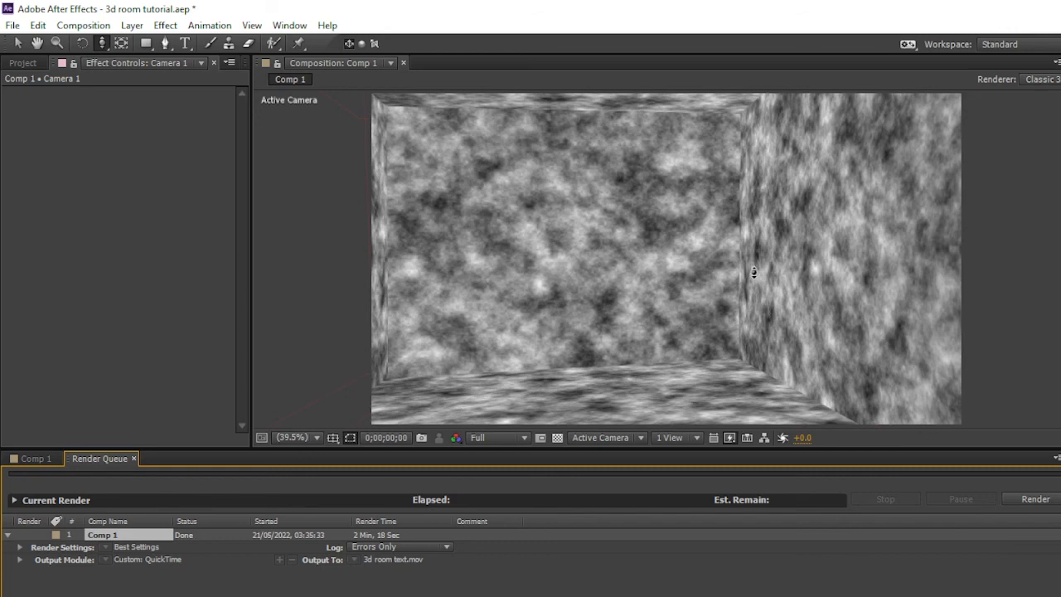
Return to the Comp 1 timeline and compare the room with Light 1 switched on and off
click(38, 460)
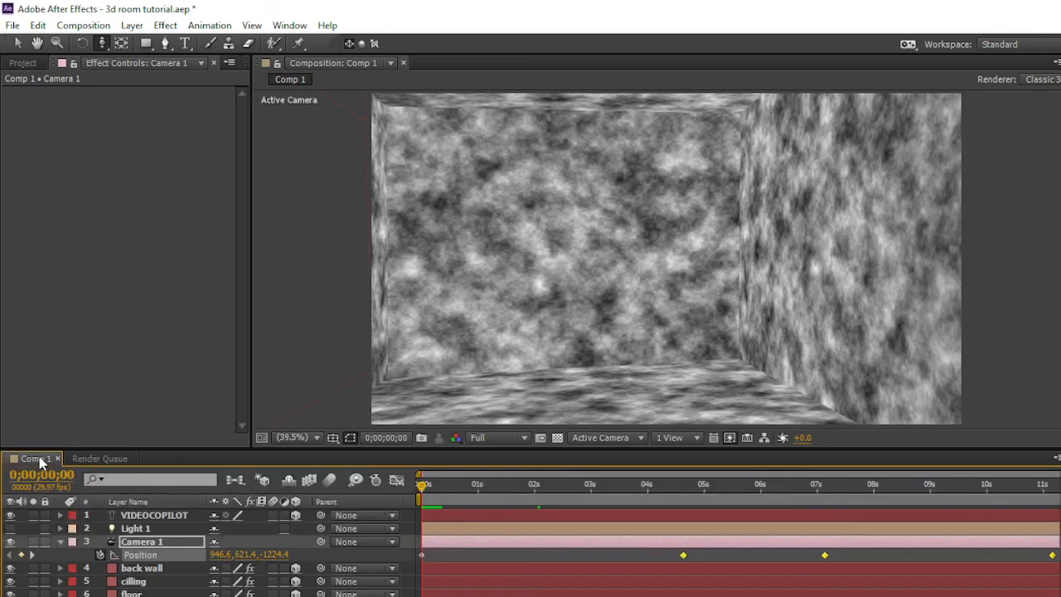
click(10, 529)
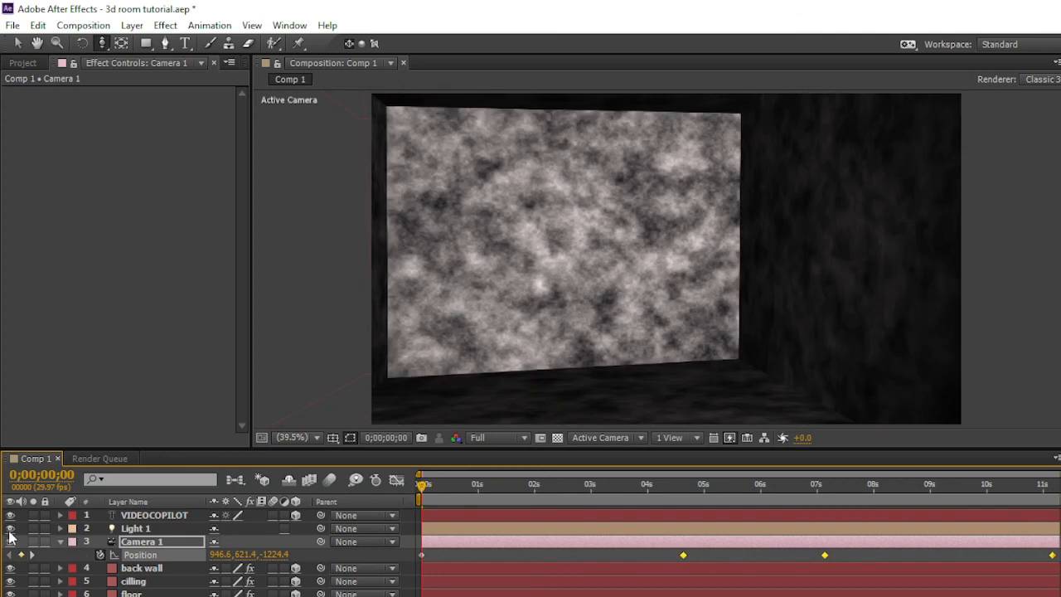
click(10, 530)
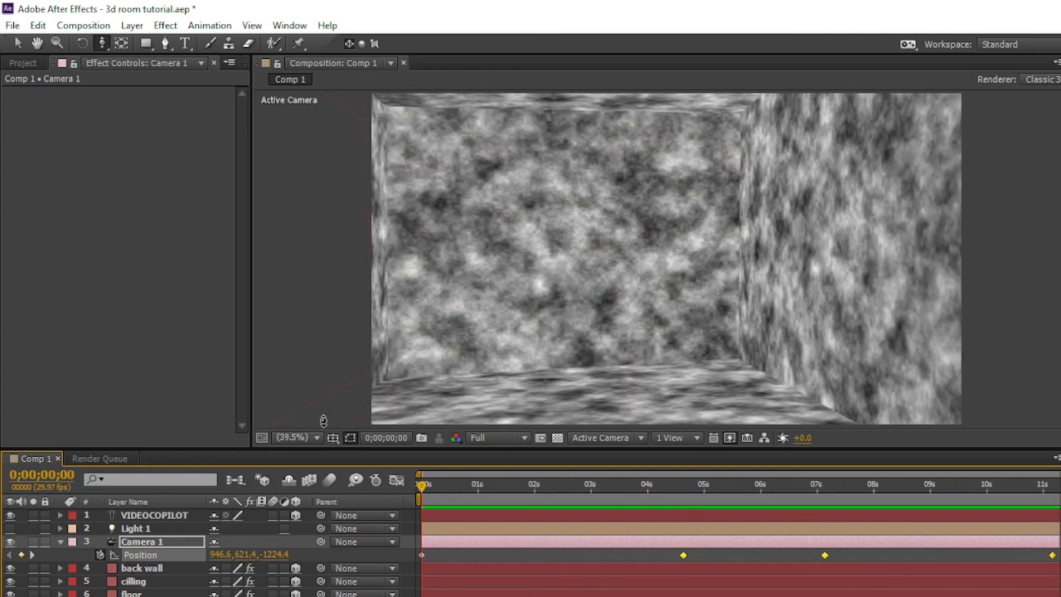